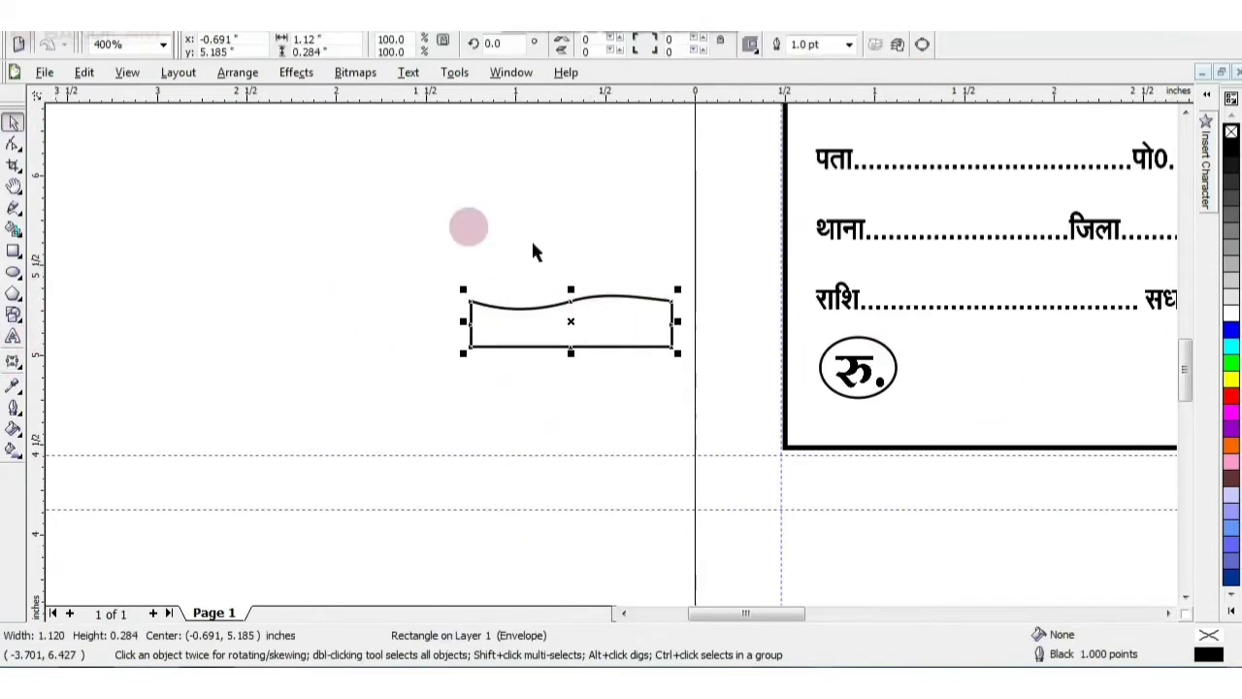
Step: Fill the wavy-topped rectangle with 100C100M100Y100K black and move it up 0.2 inches
click(1230, 610)
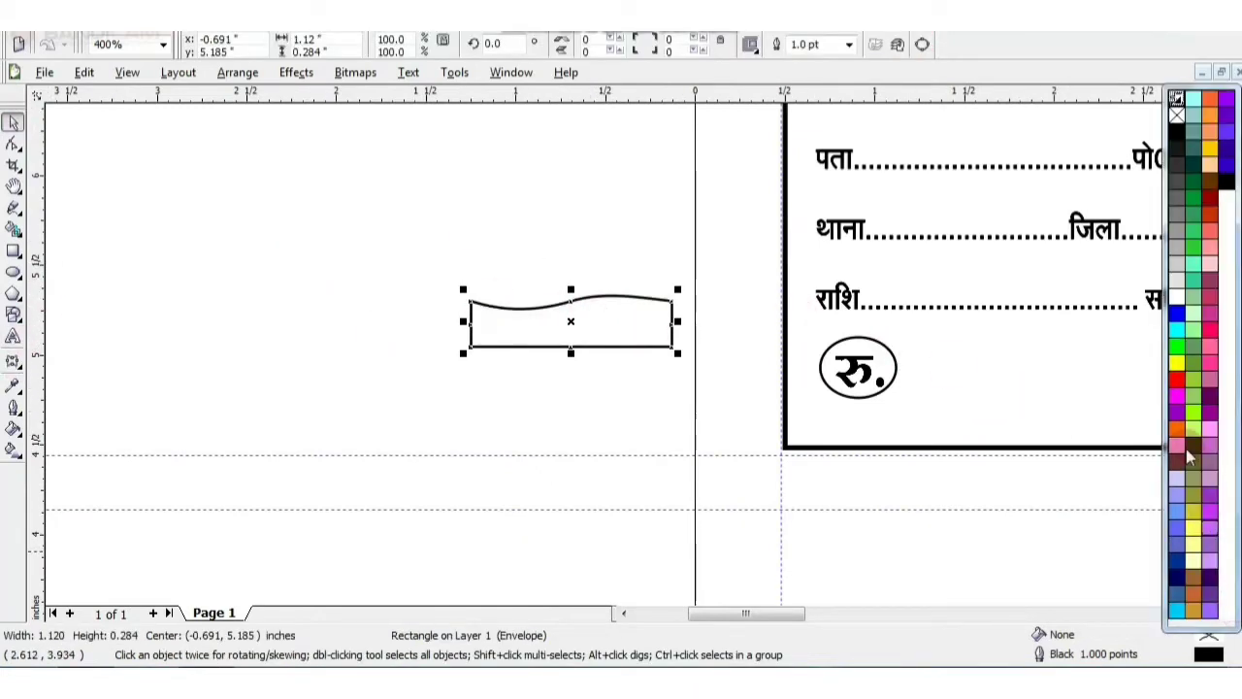
click(1226, 183)
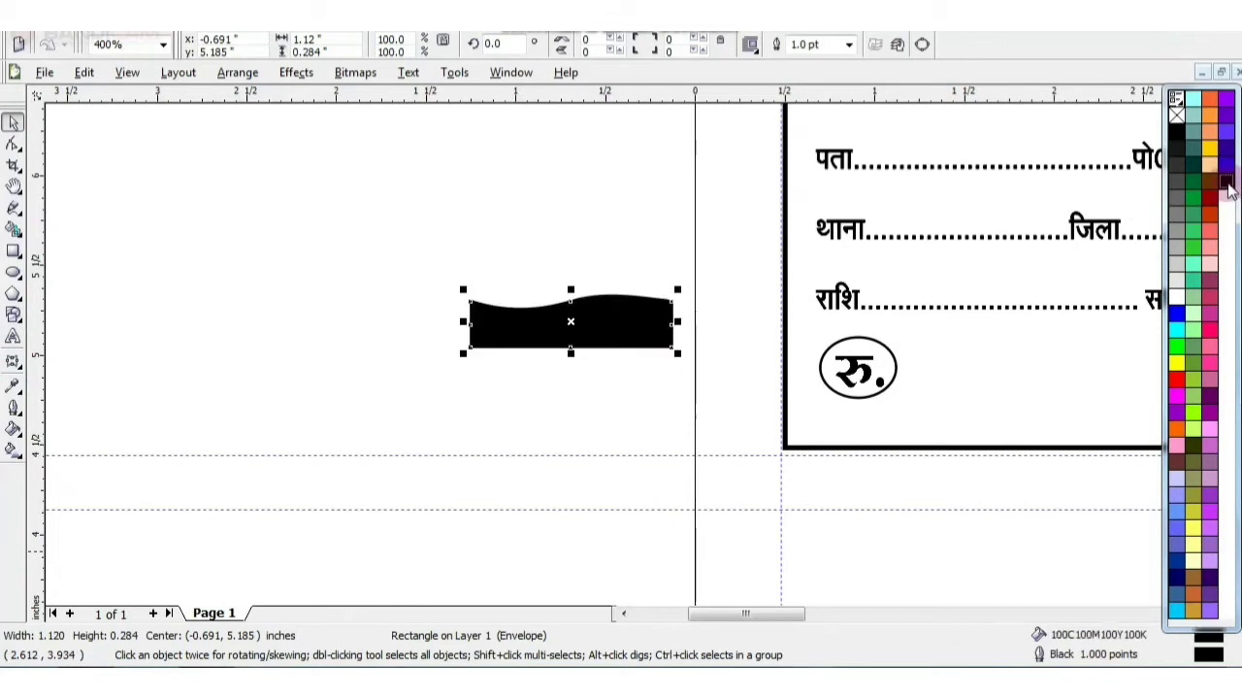
key(Up)
key(Up)
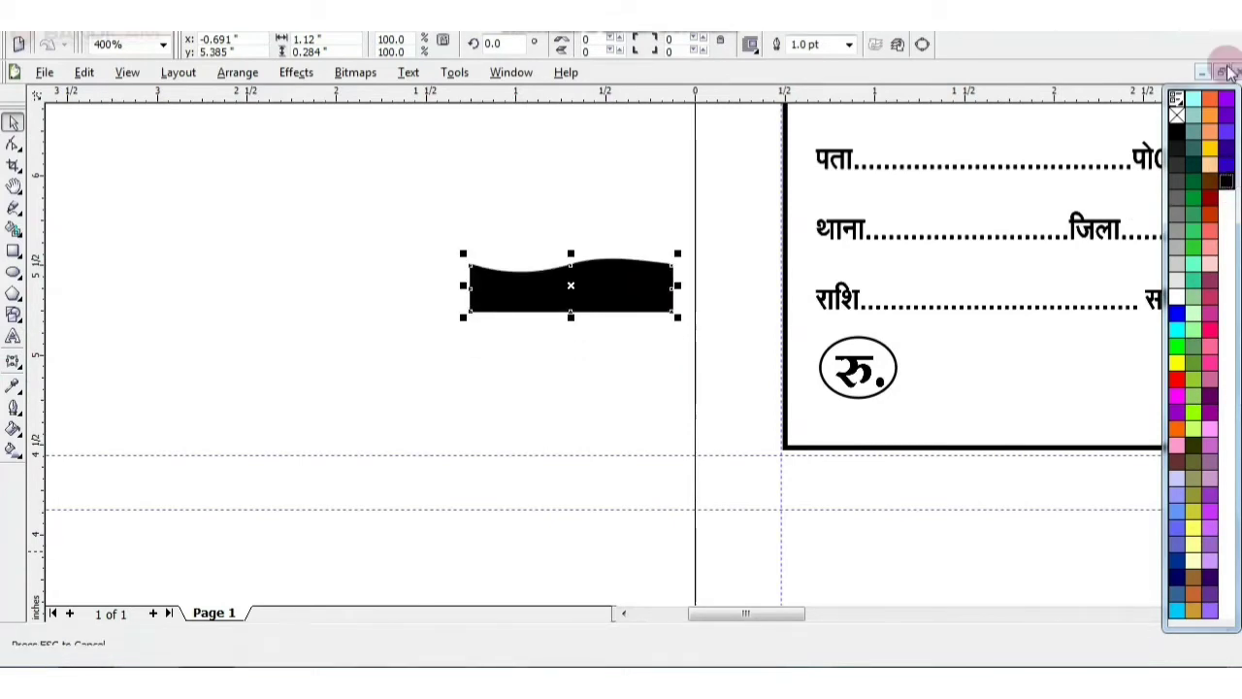
Step: Duplicate the black wavy shape, fill the copy white and offset it slightly down and right so the black forms a shadow edge
key(Down)
key(Down)
key(ctrl+Down)
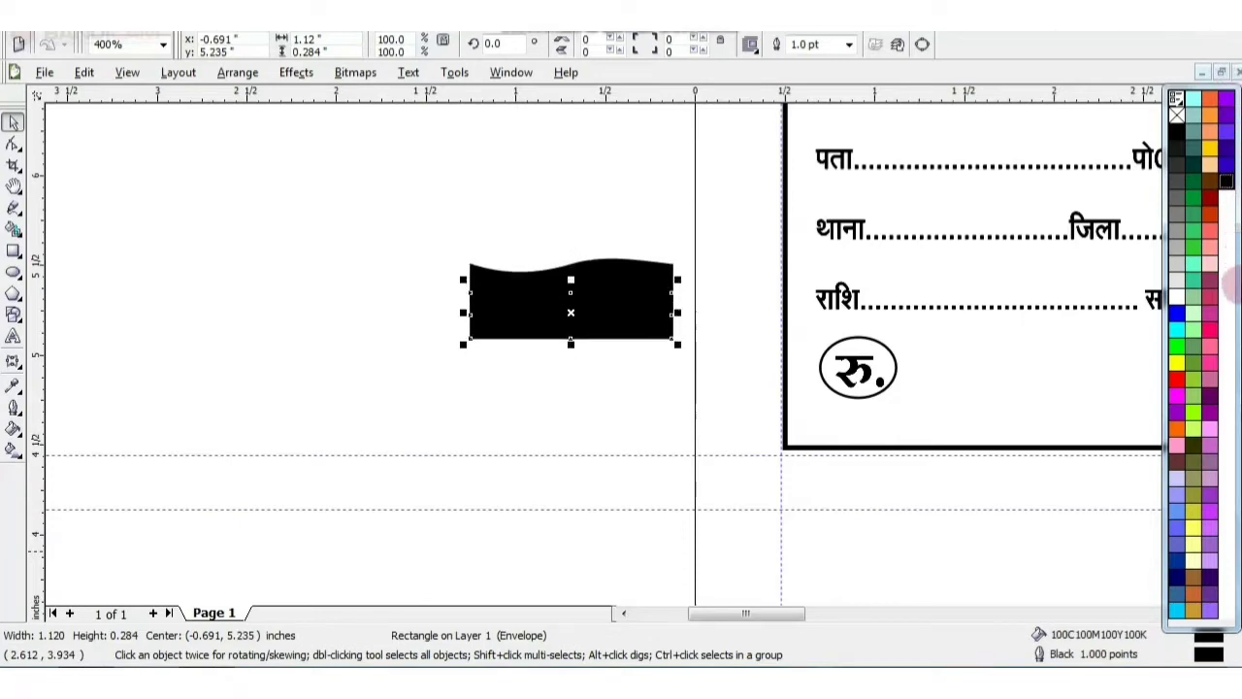
key(Up)
key(ctrl+Right)
click(1176, 299)
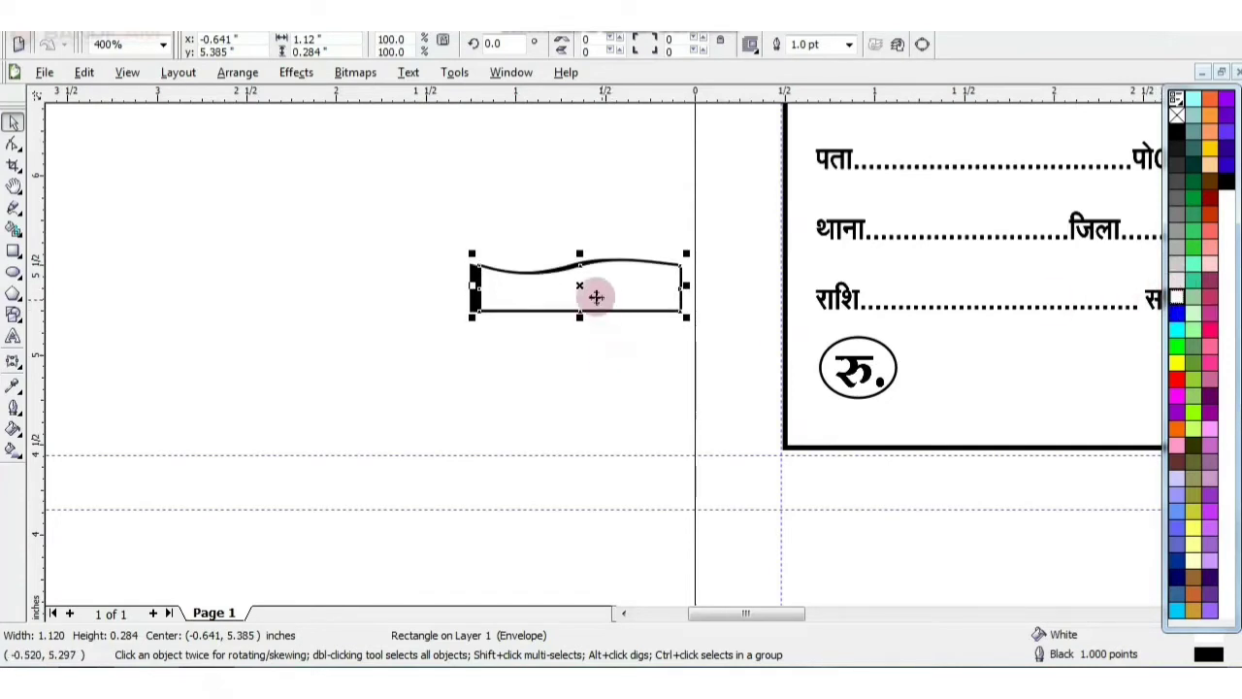
scroll(585, 314, up, 2)
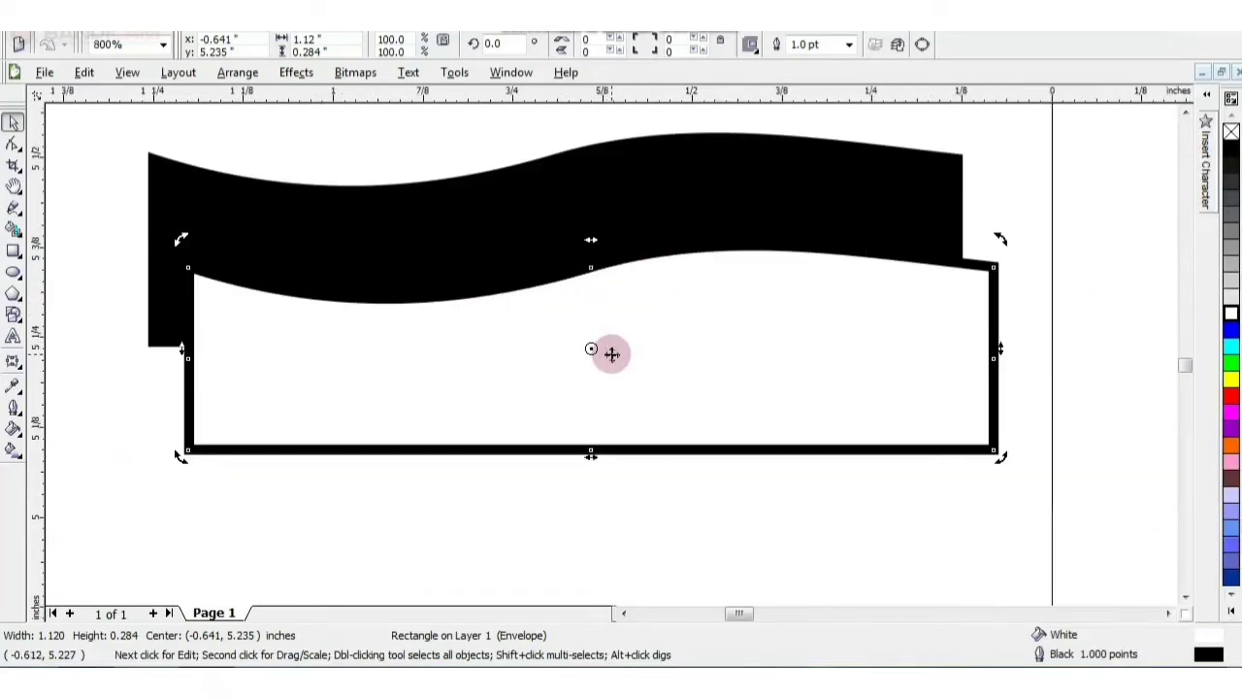
drag(613, 351, 572, 276)
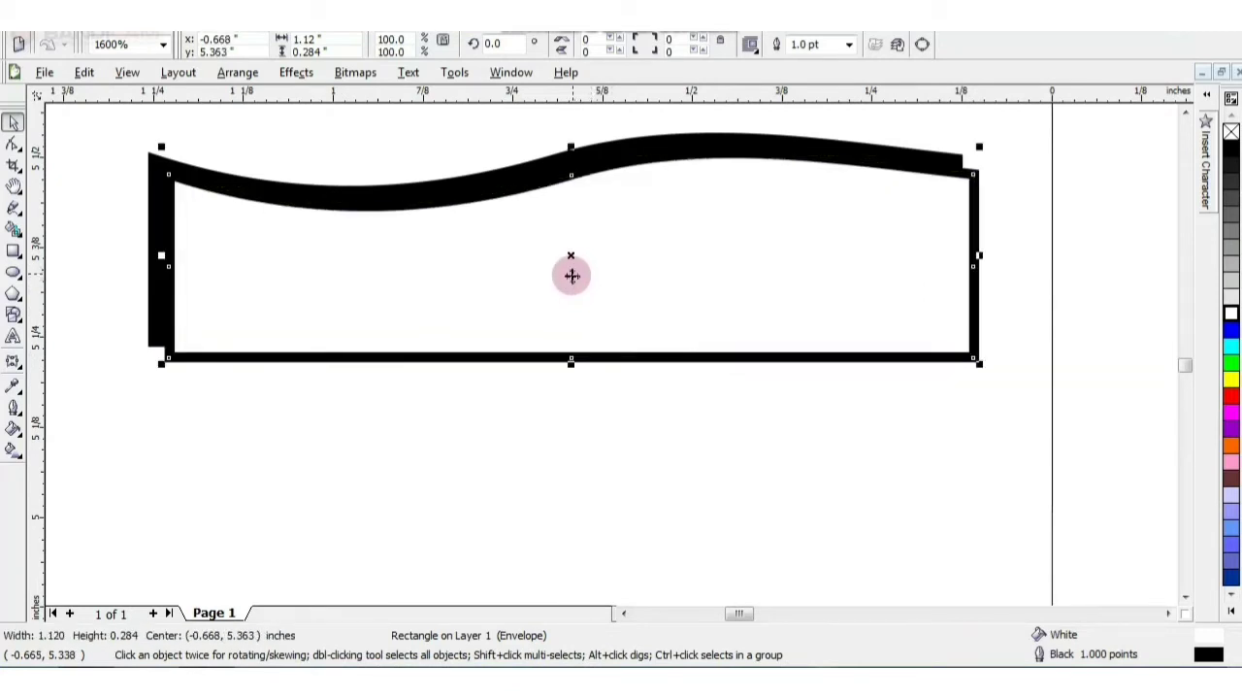
Step: Group the black and white wavy shapes and place the group over the circled रु. at the bottom of the receipt
scroll(611, 354, down, 3)
drag(436, 291, 692, 407)
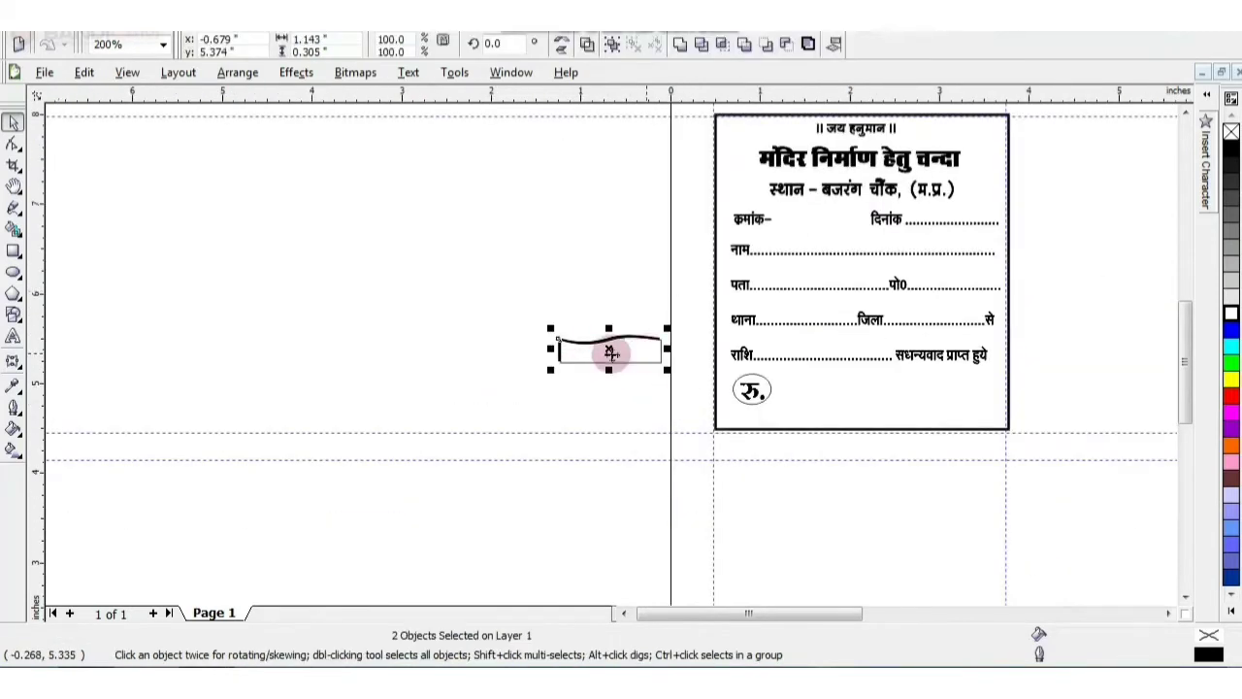
scroll(611, 354, up, 1)
key(ctrl+g)
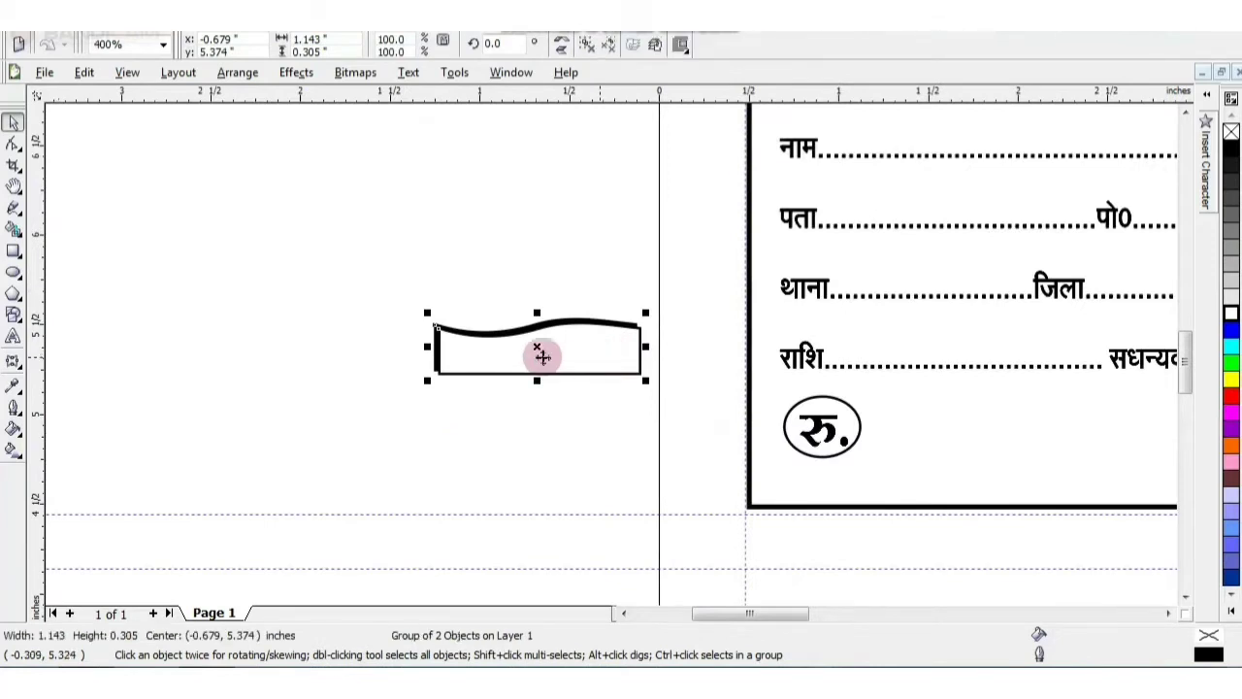
drag(537, 350, 882, 432)
scroll(901, 440, up, 1)
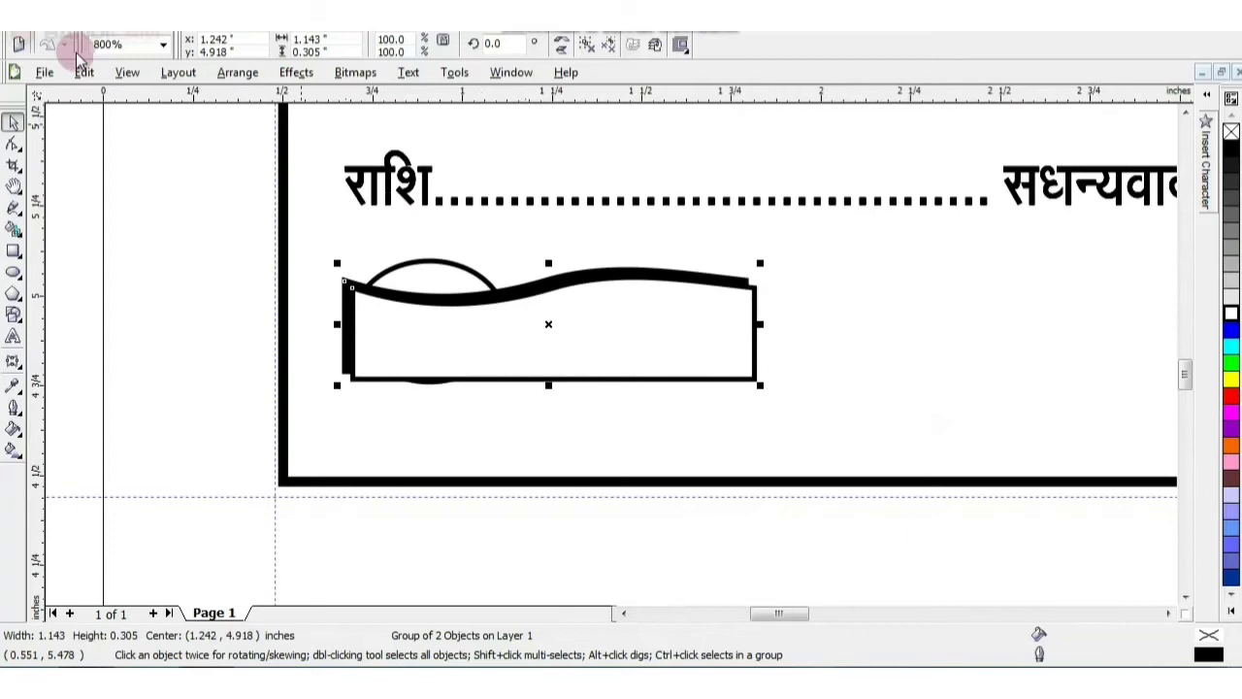
Step: Send the wavy box group to the back of the page and enlarge it to about 1.43 by 0.38 inches
click(231, 74)
mouse_move(282, 155)
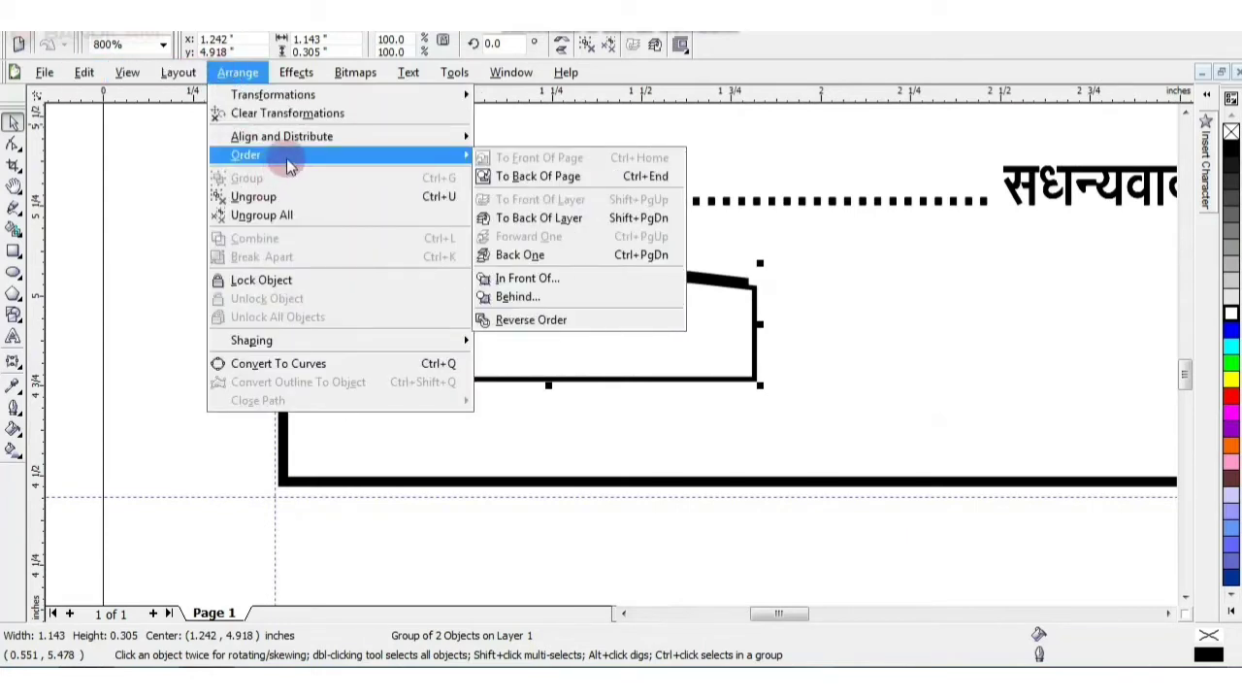
click(538, 177)
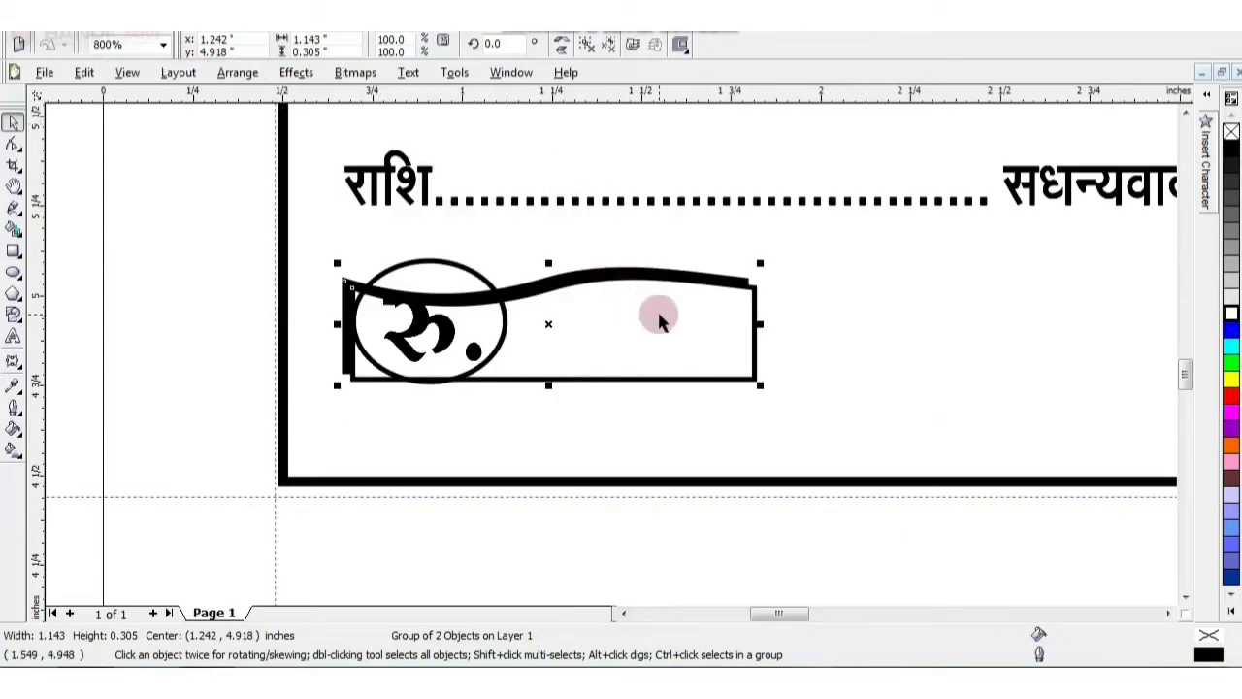
click(153, 223)
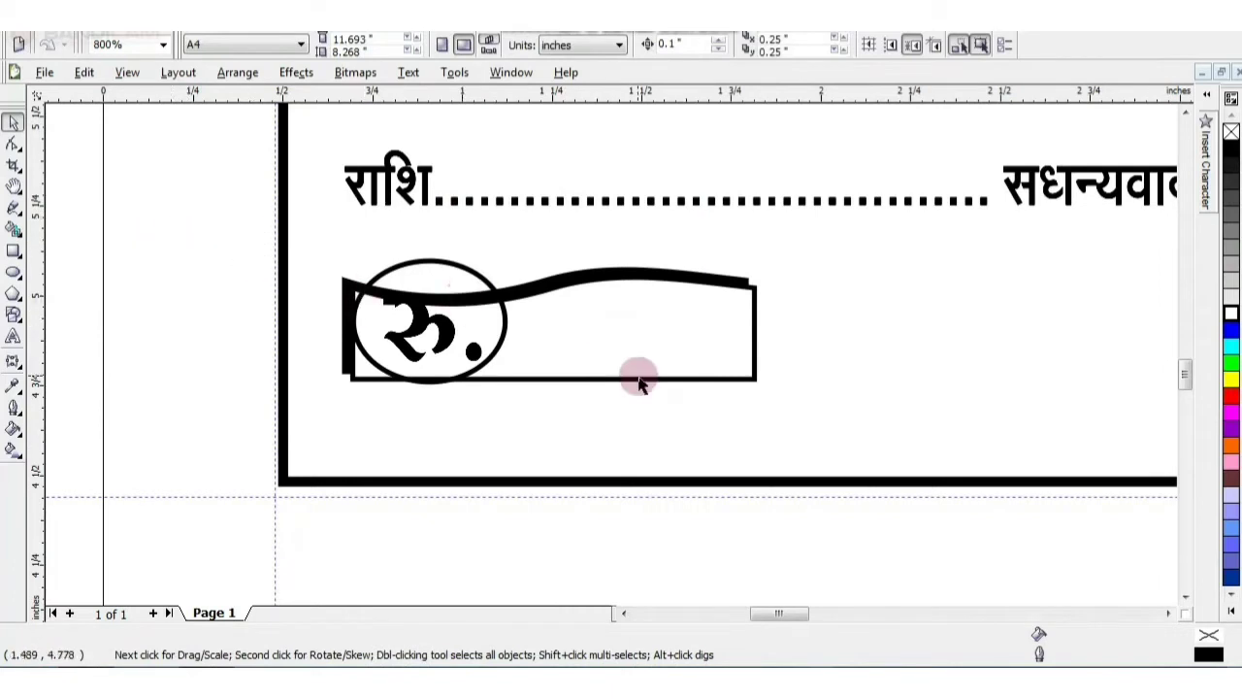
click(703, 388)
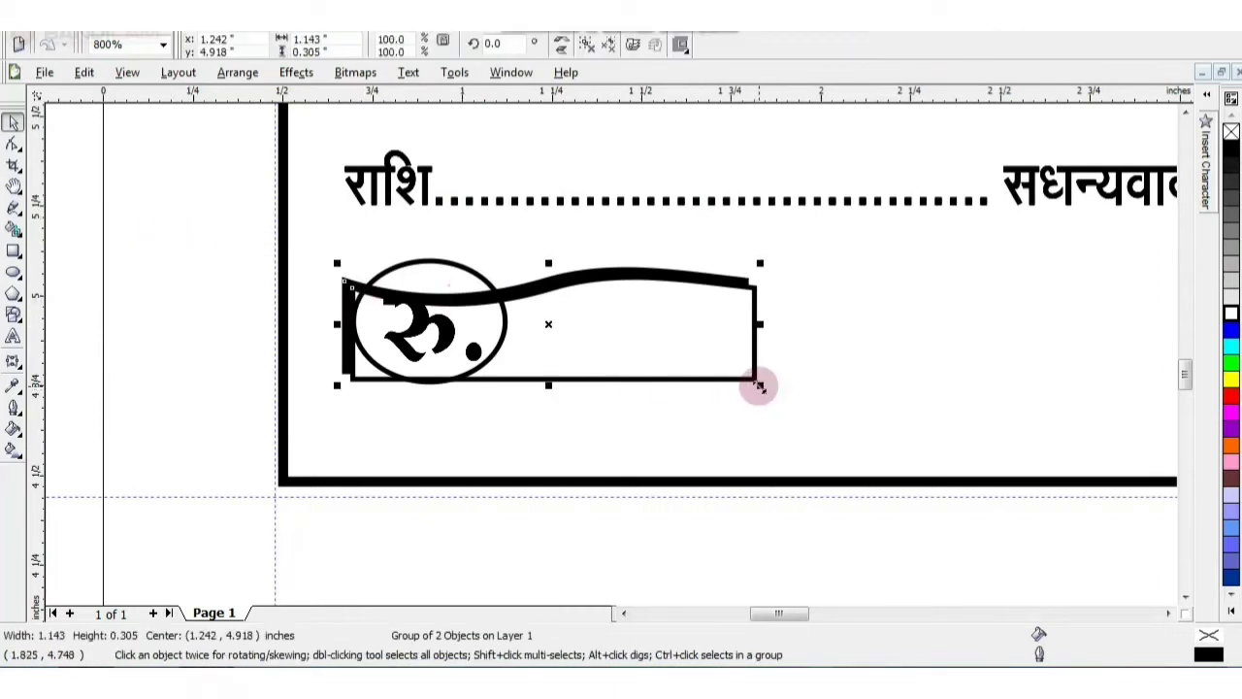
drag(759, 386, 827, 400)
Step: Move the circled रु. down into the wavy box and scale it to about 66.5%
drag(173, 216, 582, 456)
key(Down)
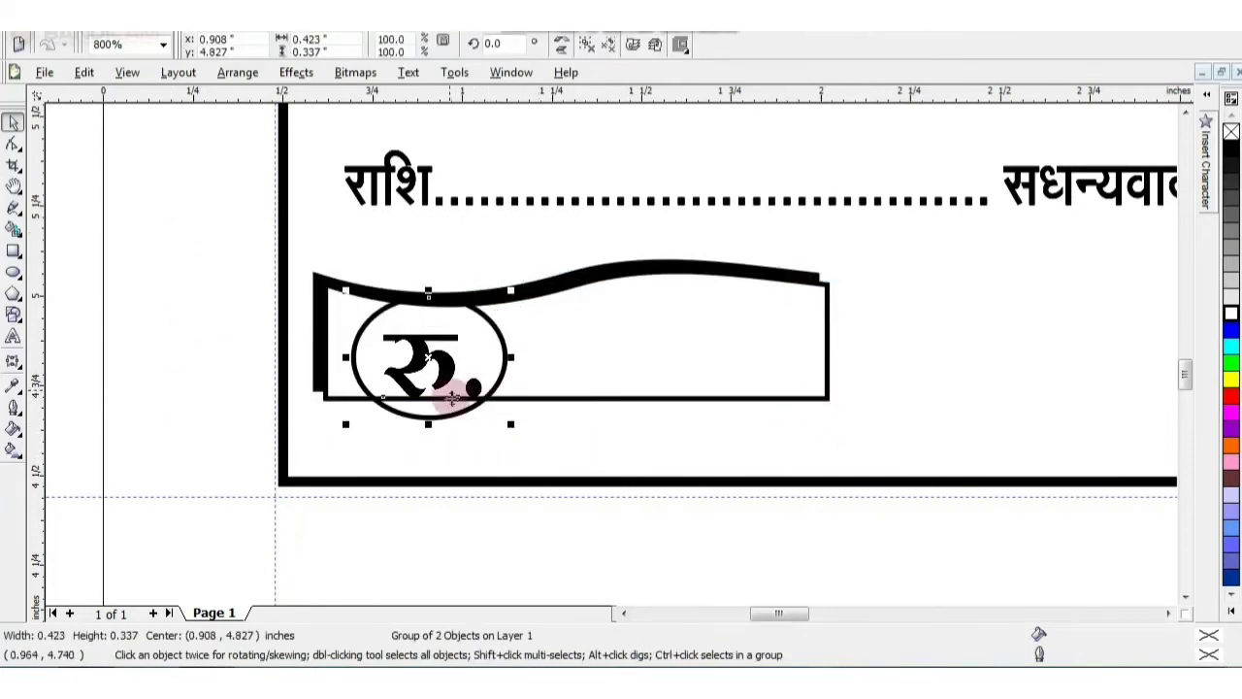
drag(507, 430, 457, 388)
scroll(605, 349, down, 3)
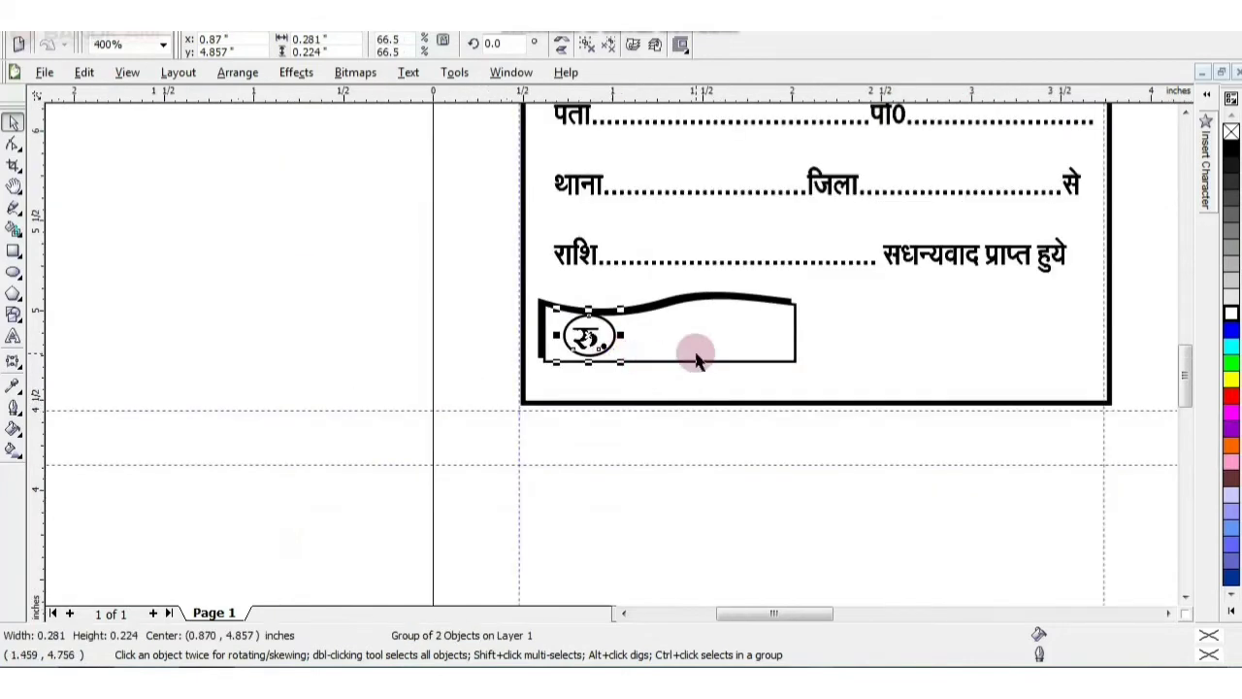
Step: Select the wavy box together with the circled रु. and nudge both slightly down and right inside the receipt border
scroll(611, 361, up, 1)
drag(291, 297, 705, 477)
key(Down)
key(Right)
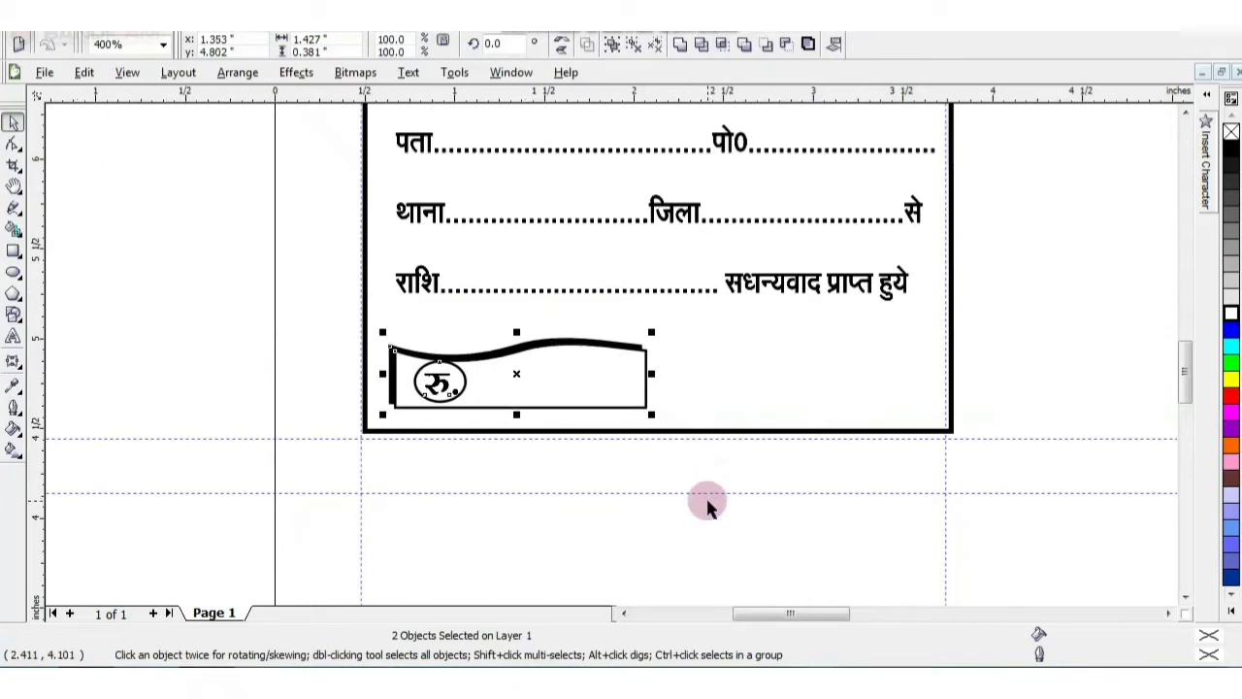
click(297, 363)
Step: Place the text प्राप्तकर्ता का हस्ताक्षर in the receipt's lower-right corner, aligned beside the रु. box
scroll(297, 363, down, 1)
scroll(610, 355, down, 1)
scroll(842, 211, down, 1)
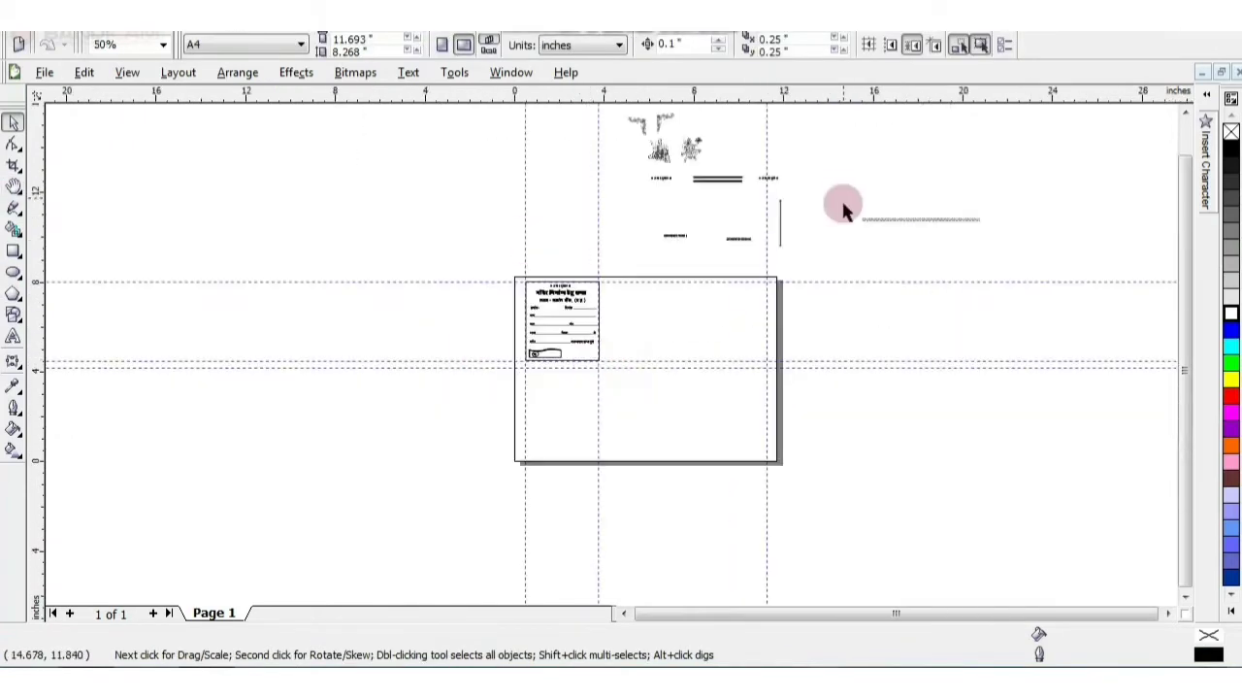
click(739, 239)
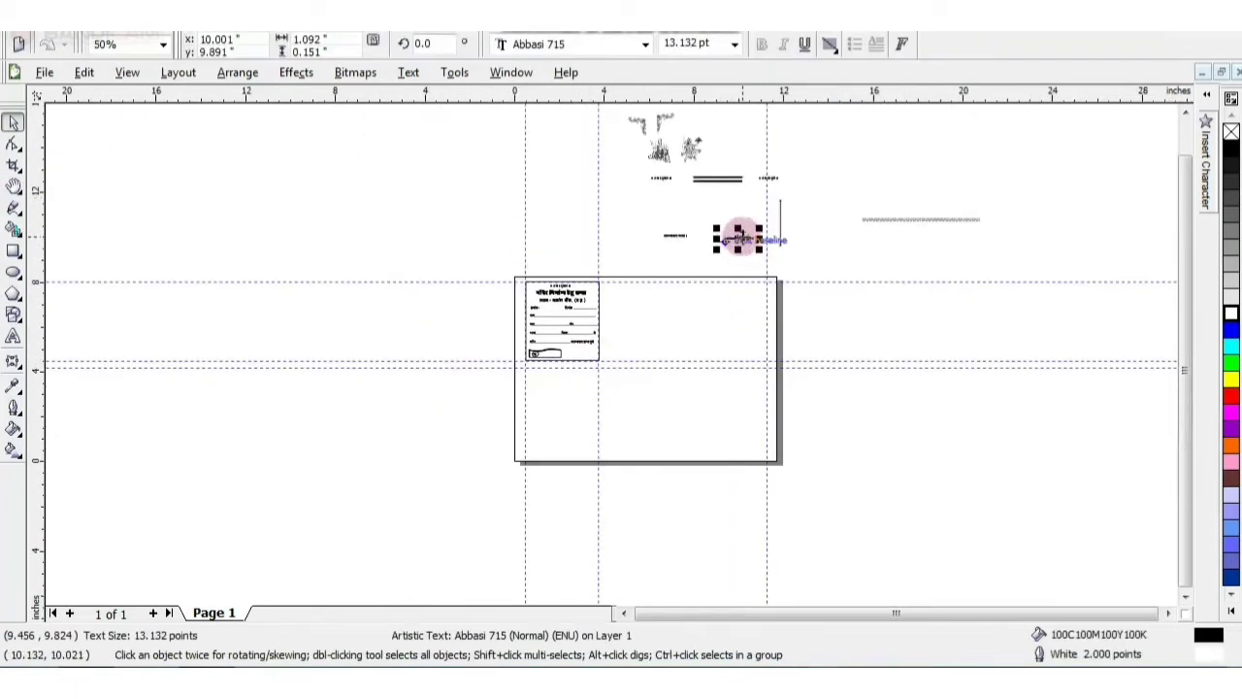
drag(739, 239, 577, 349)
scroll(576, 349, up, 3)
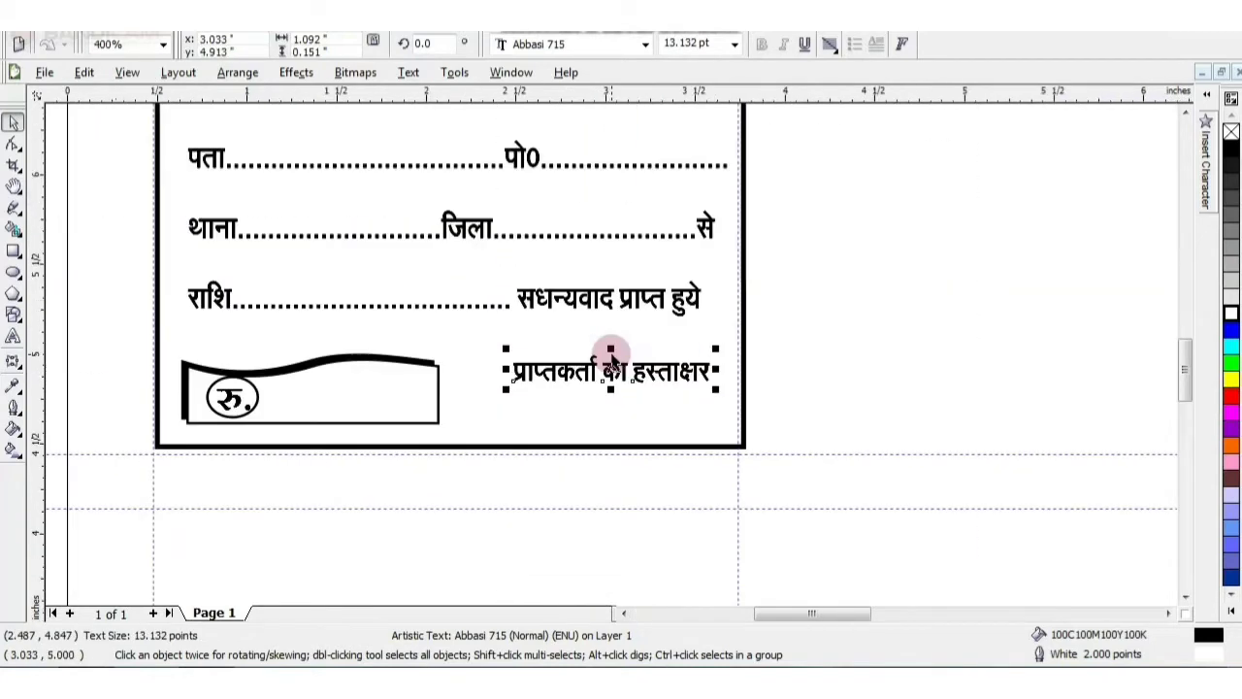
key(Down)
key(Down)
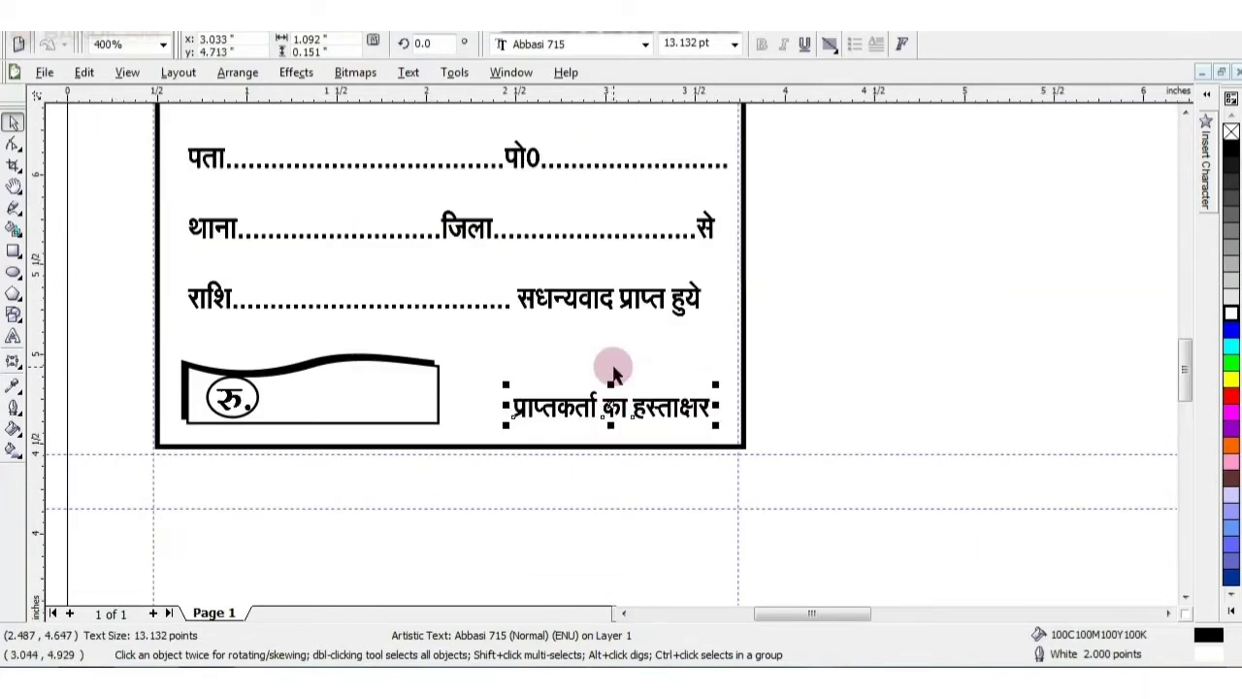
Step: Move the two floral corner ornaments and the chain-pattern border strip to the empty area right of the page
scroll(611, 359, down, 1)
click(13, 186)
drag(383, 223, 177, 300)
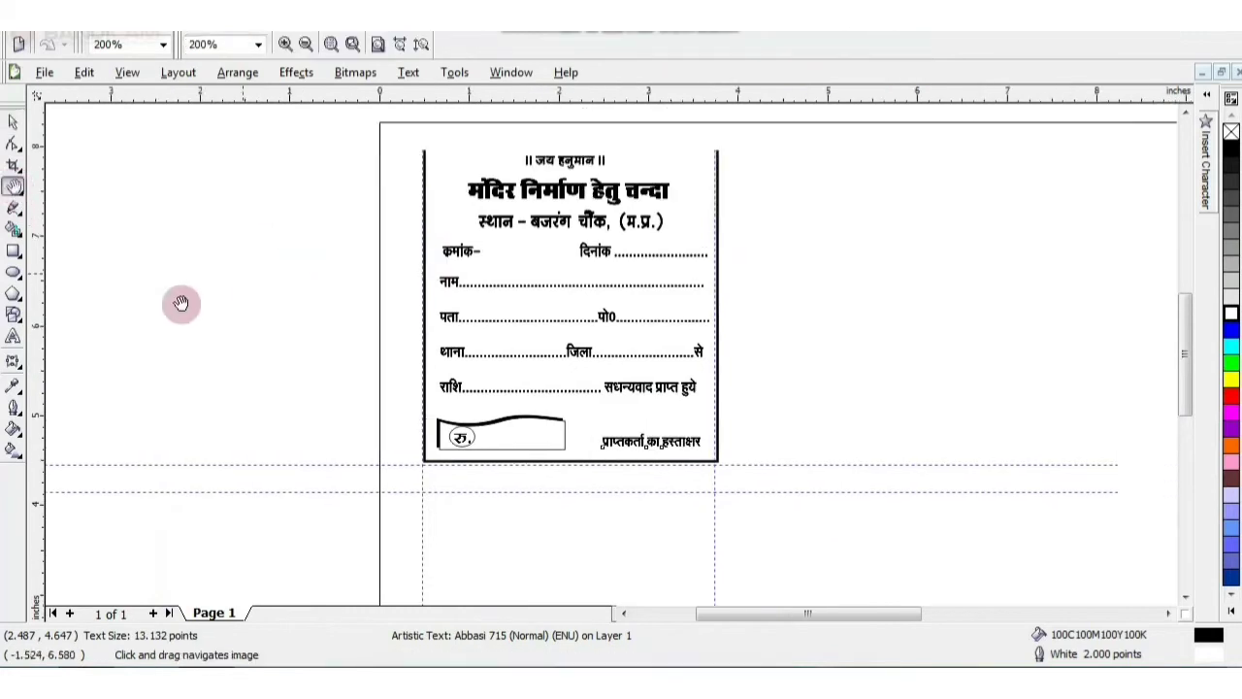
click(14, 123)
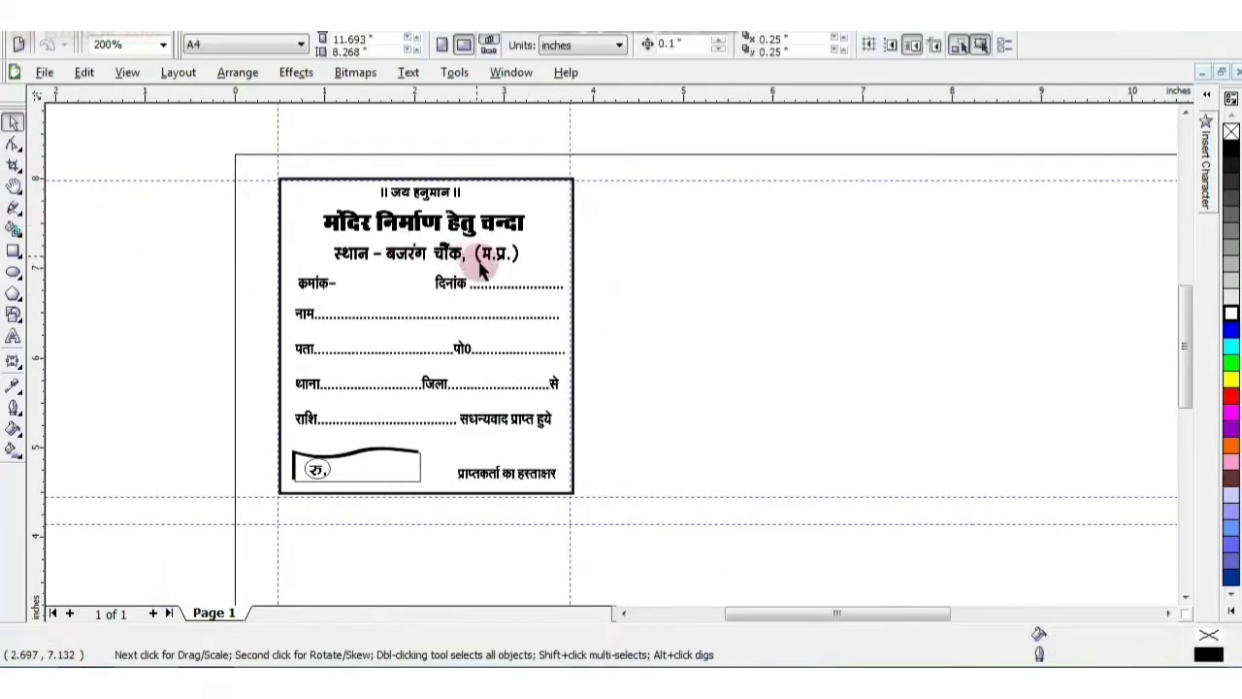
scroll(606, 355, down, 2)
scroll(757, 327, up, 1)
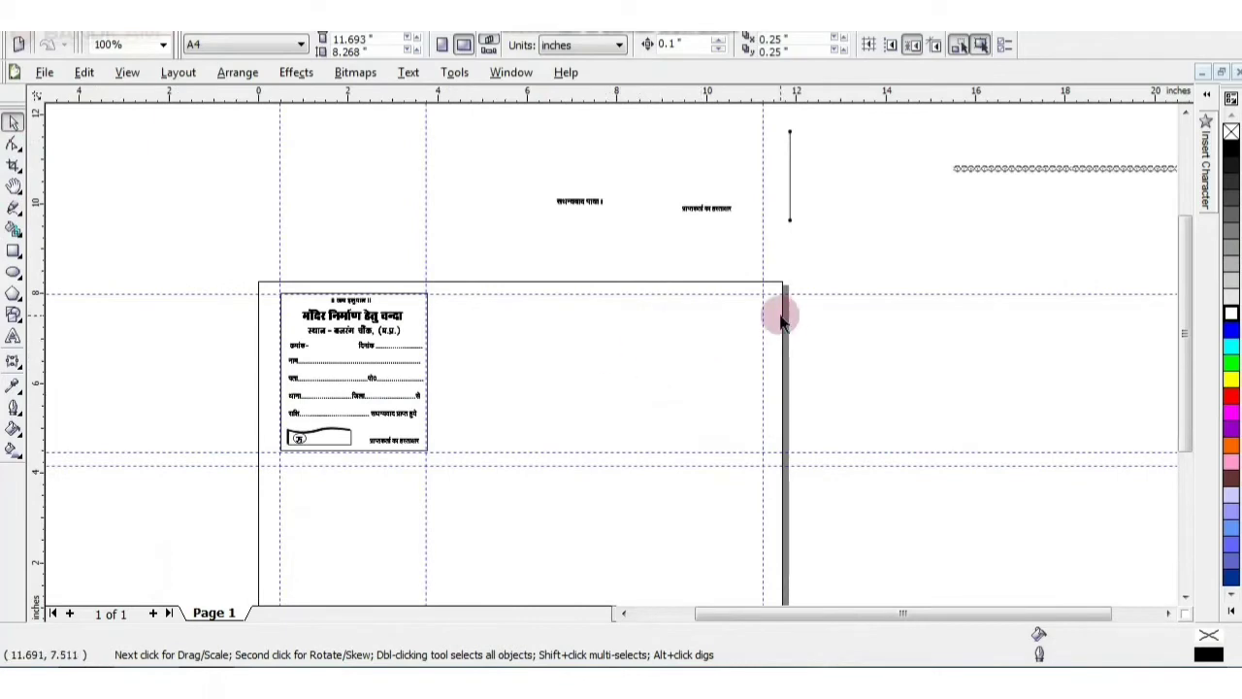
scroll(784, 313, down, 1)
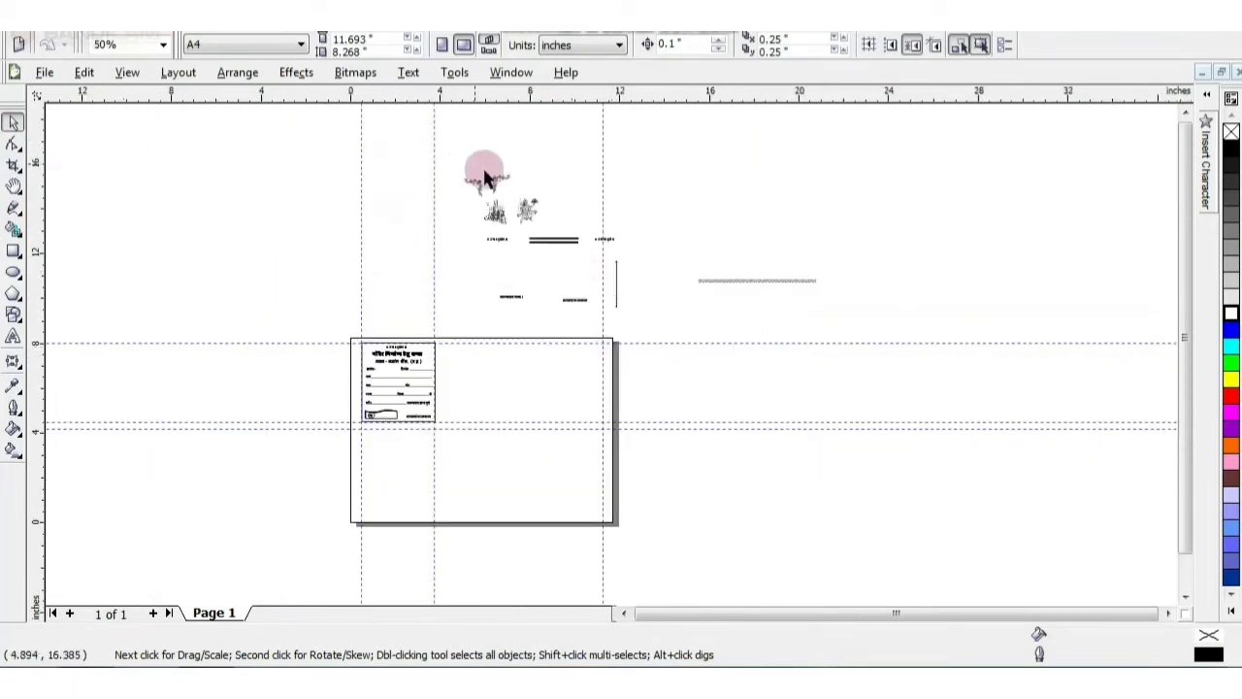
drag(490, 180, 686, 327)
scroll(682, 288, up, 1)
drag(682, 270, 601, 433)
scroll(601, 432, up, 1)
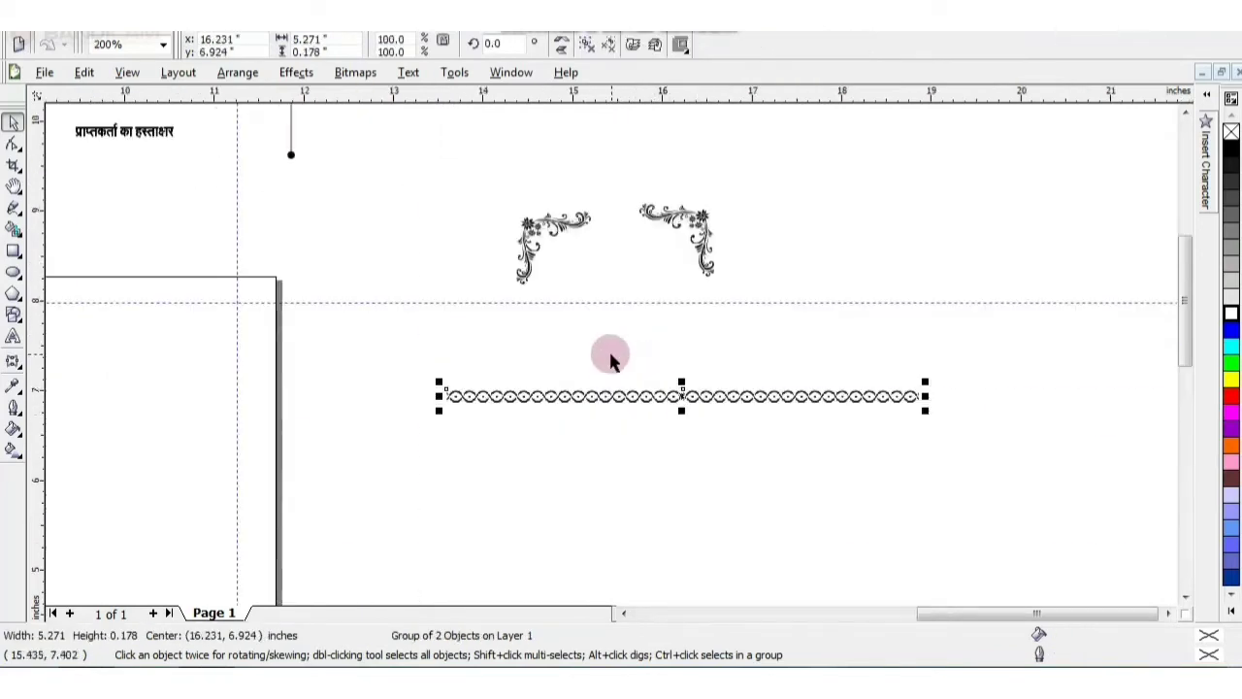
Step: Position the chain border strip along the page's top guideline beside the receipt, with a floral corner ornament at each end
click(12, 185)
scroll(621, 353, down, 1)
drag(646, 352, 691, 327)
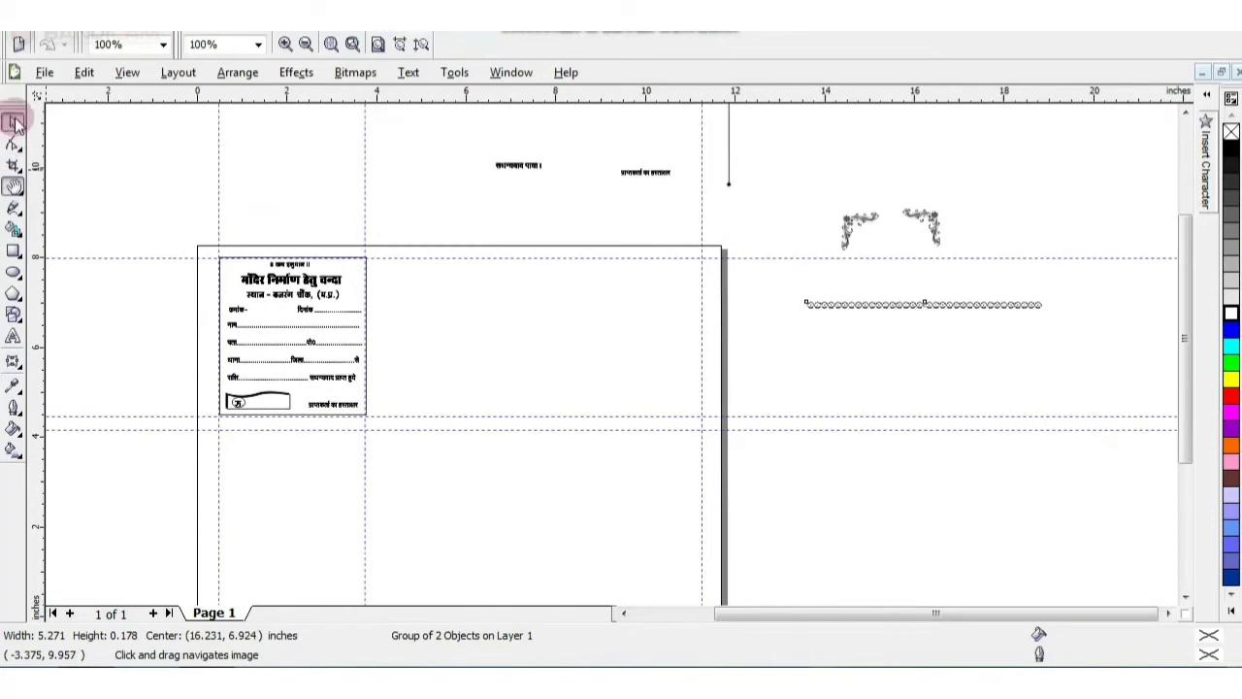
click(14, 121)
click(867, 303)
drag(925, 303, 553, 261)
drag(867, 223, 411, 262)
drag(946, 218, 707, 277)
Step: Group the border strip with its two corner ornaments and shift the group 0.05 inches to the left
scroll(602, 273, up, 1)
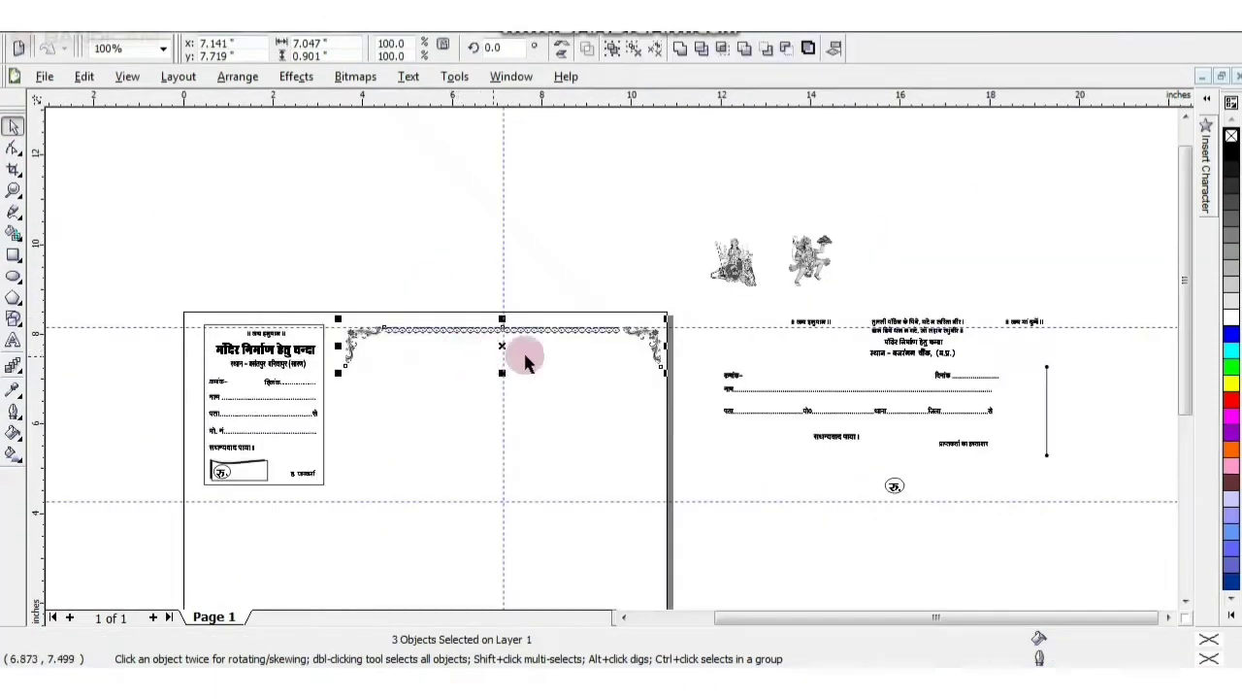
scroll(520, 351, up, 1)
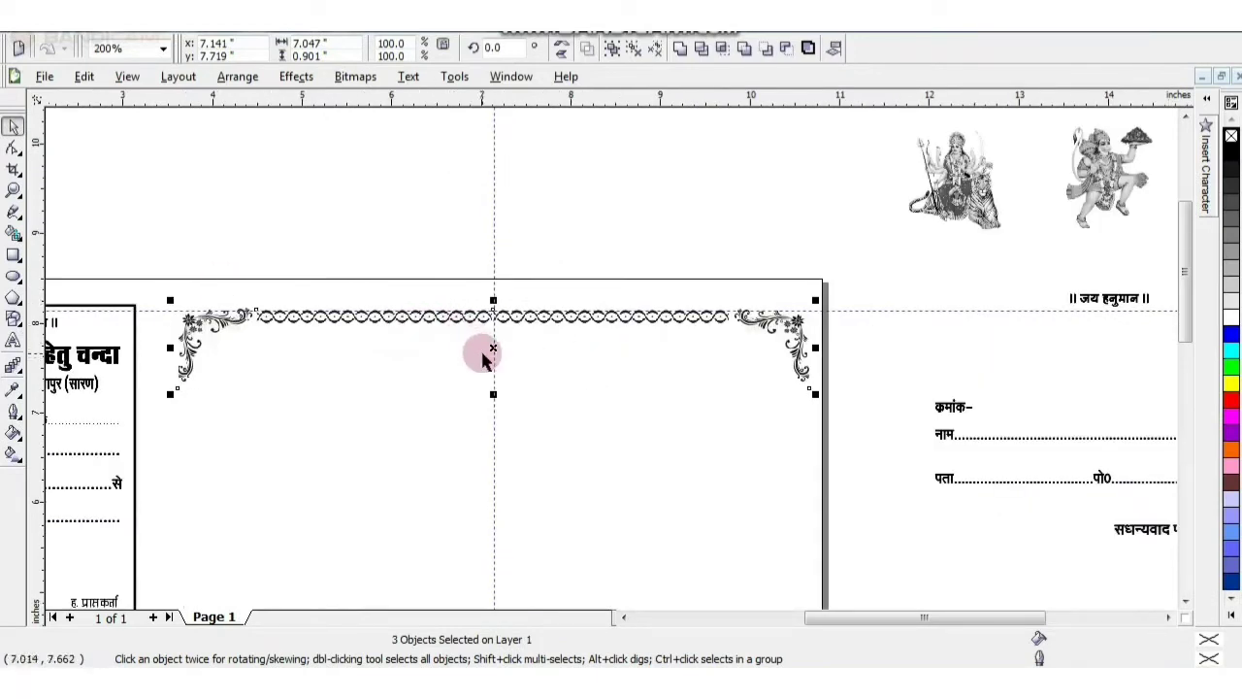
key(ctrl+g)
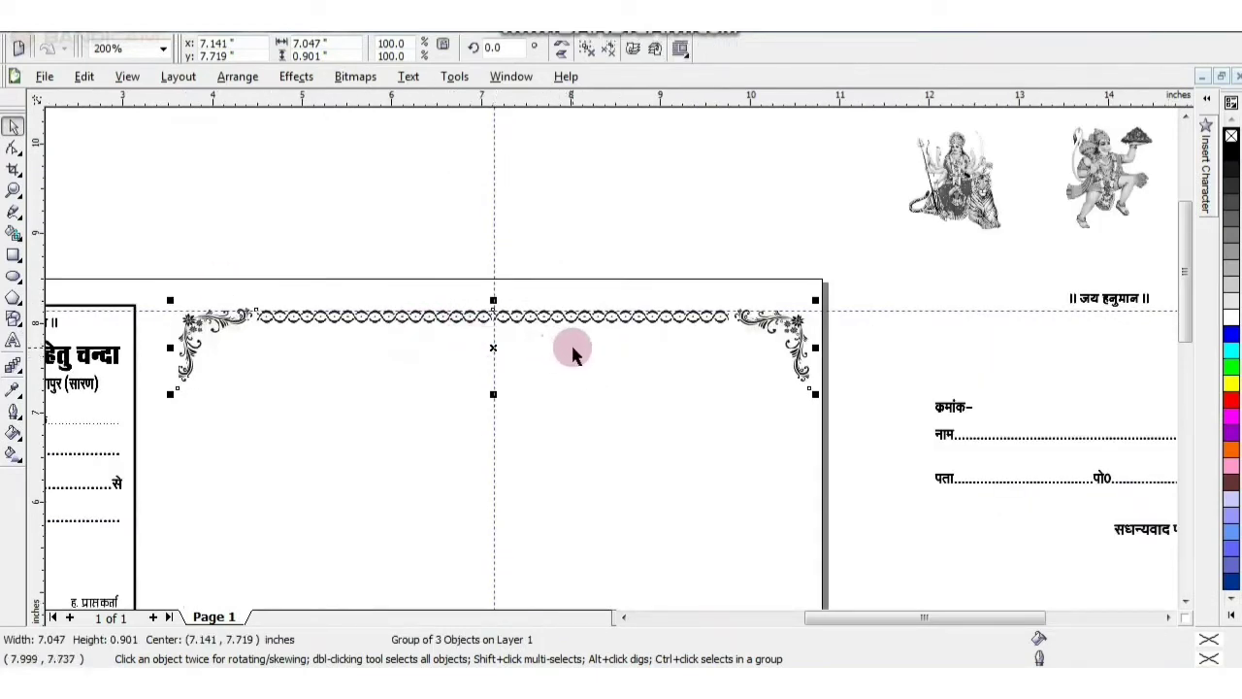
key(Left)
key(ctrl+Right)
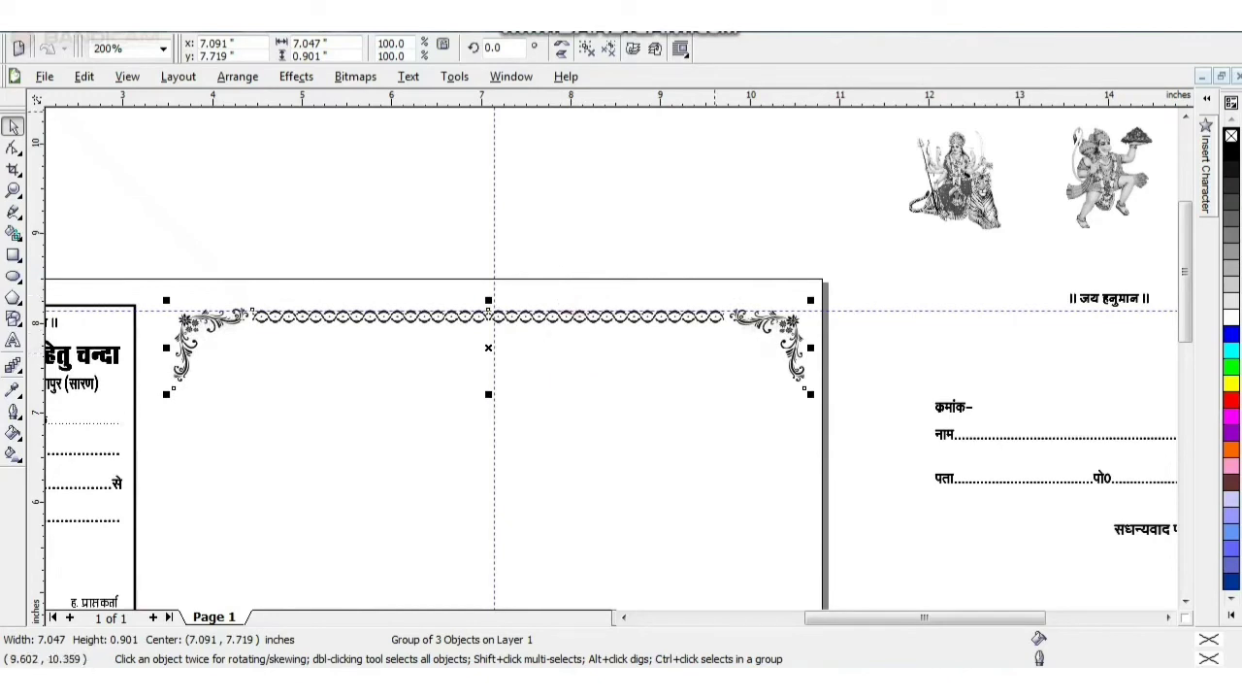
Step: Duplicate the ornamental border group and move the copy straight down 3.1 inches to the lower guideline
key(KP_Add)
key(Down)
key(Down)
key(Down)
key(Down)
key(Down)
key(Down)
key(Down)
key(Down)
key(Down)
key(Down)
key(Down)
key(Down)
key(Down)
key(Down)
key(Down)
key(Down)
key(Down)
key(Down)
key(Down)
key(Down)
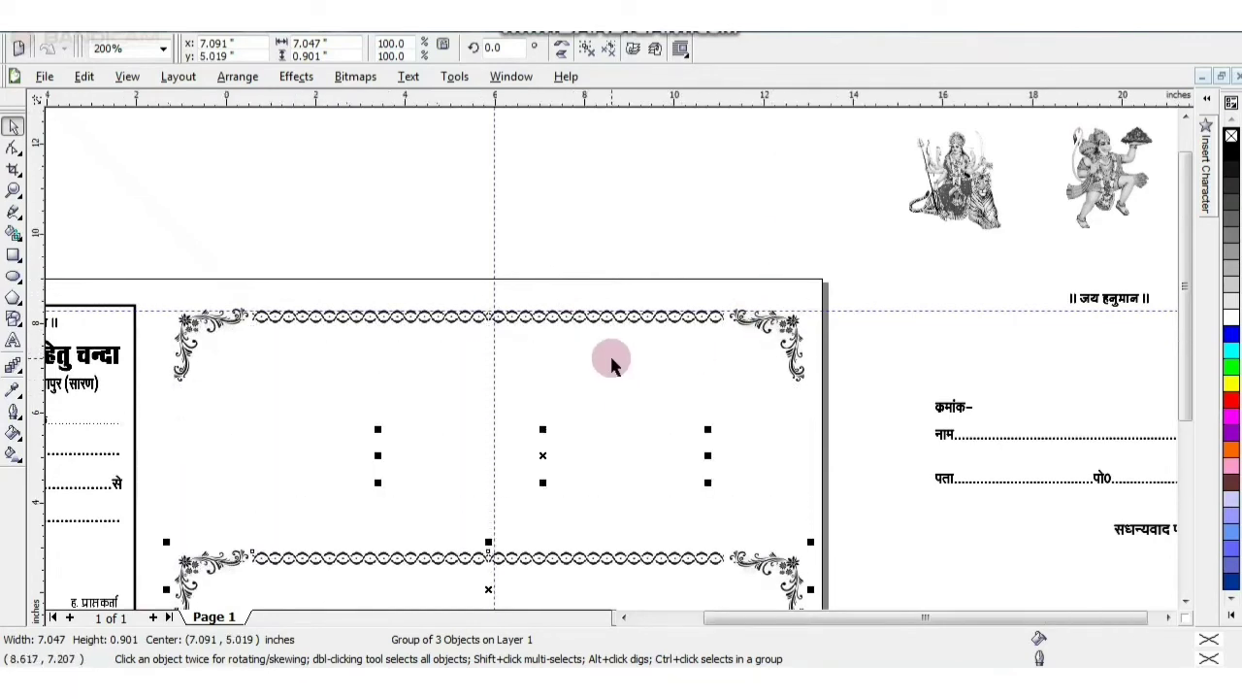
scroll(613, 359, down, 1)
scroll(615, 367, up, 1)
key(Down)
key(Down)
key(Down)
key(Down)
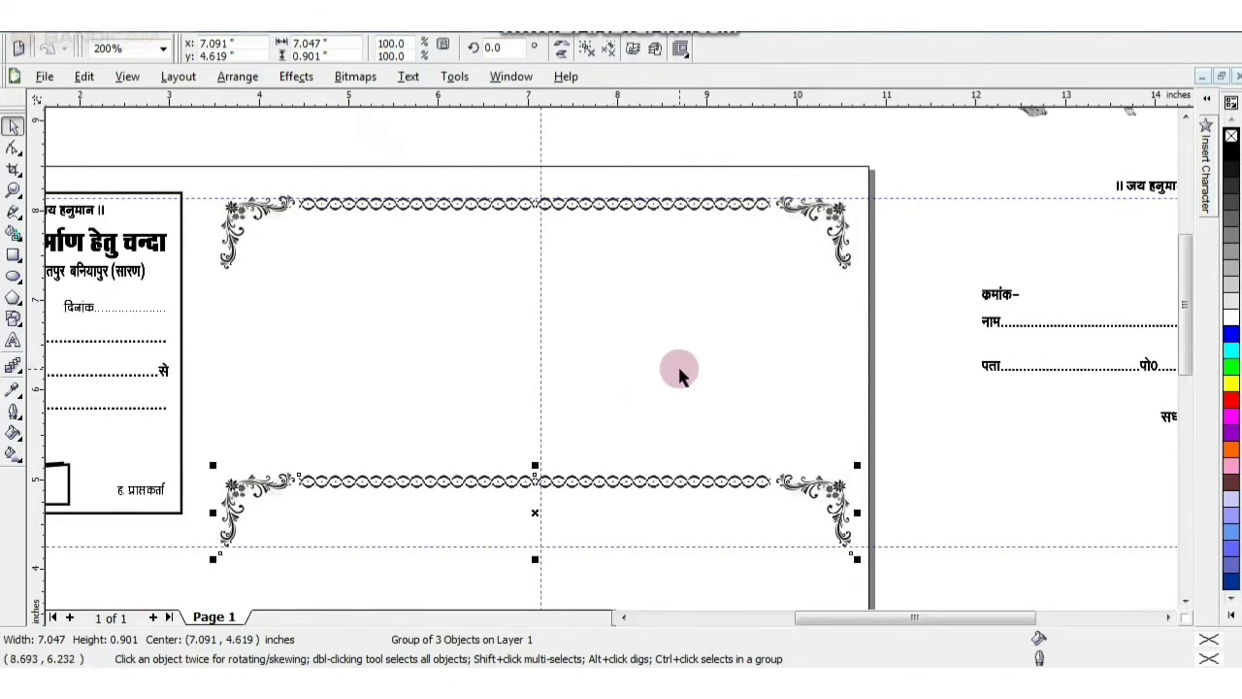
Step: Mirror the lower border copy vertically and move it up 0.4 inches to form the frame's bottom edge
click(560, 54)
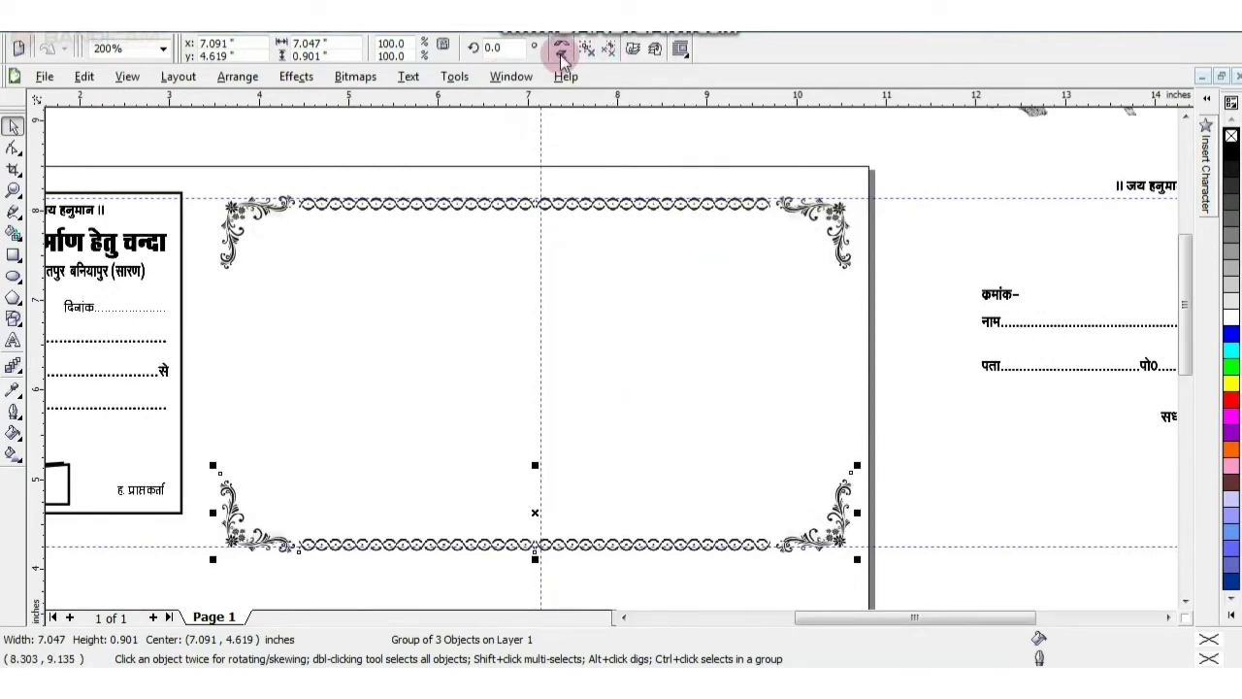
key(Up)
key(Up)
key(Up)
key(Up)
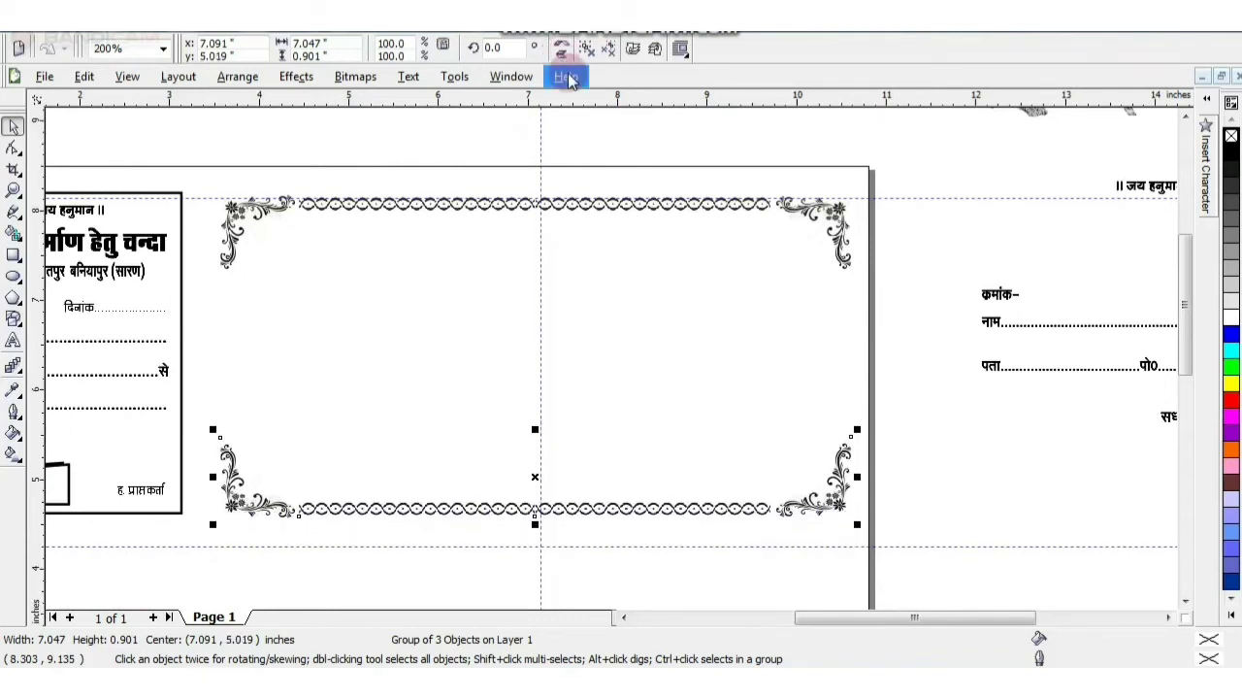
Step: Draw a straight vertical freehand line about 1.57 inches long inside the ornamental frame
click(907, 418)
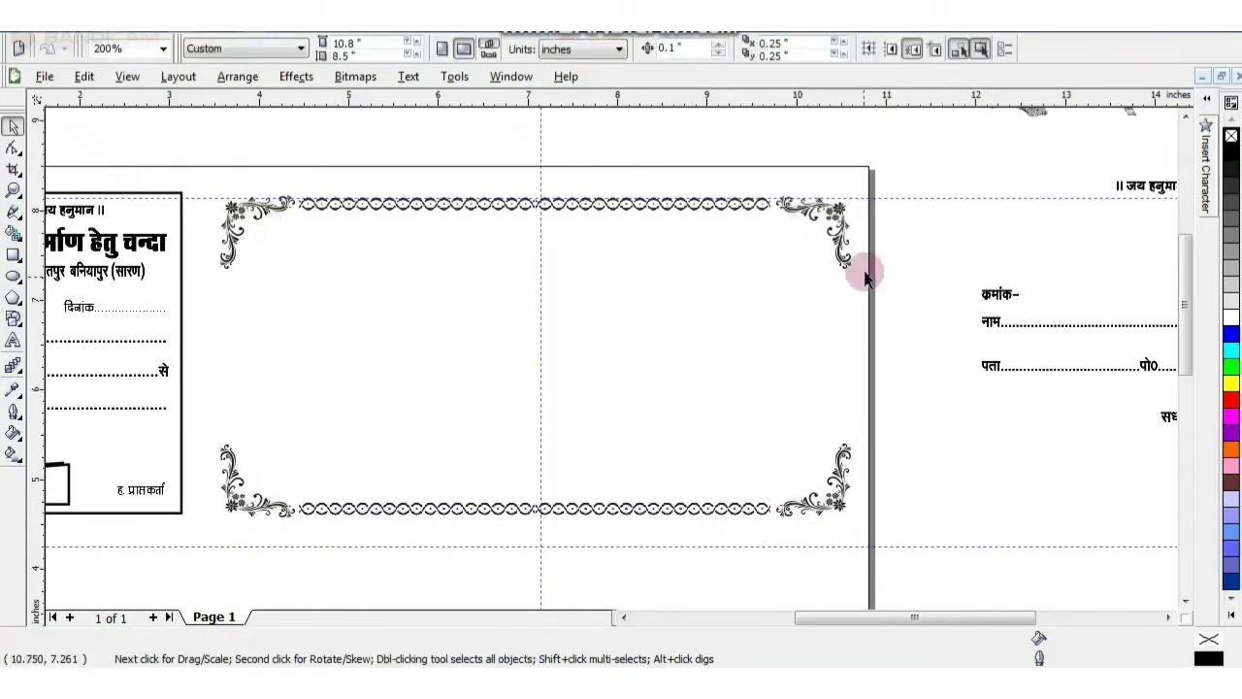
click(14, 212)
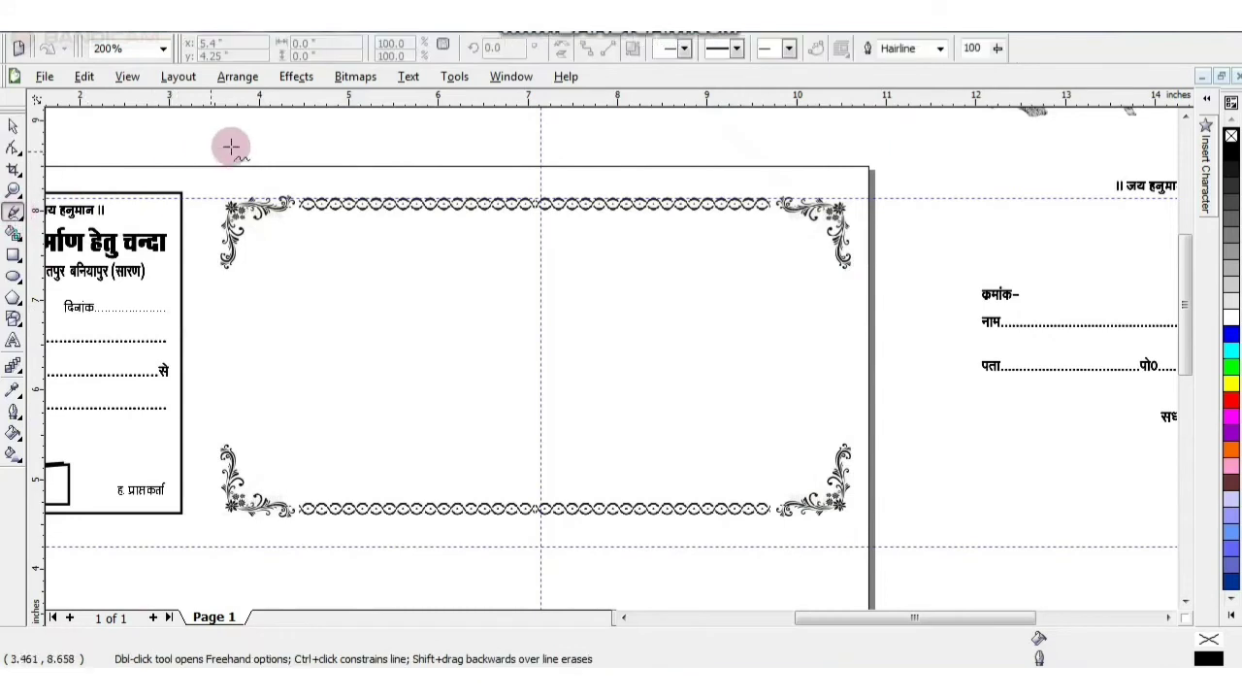
click(387, 257)
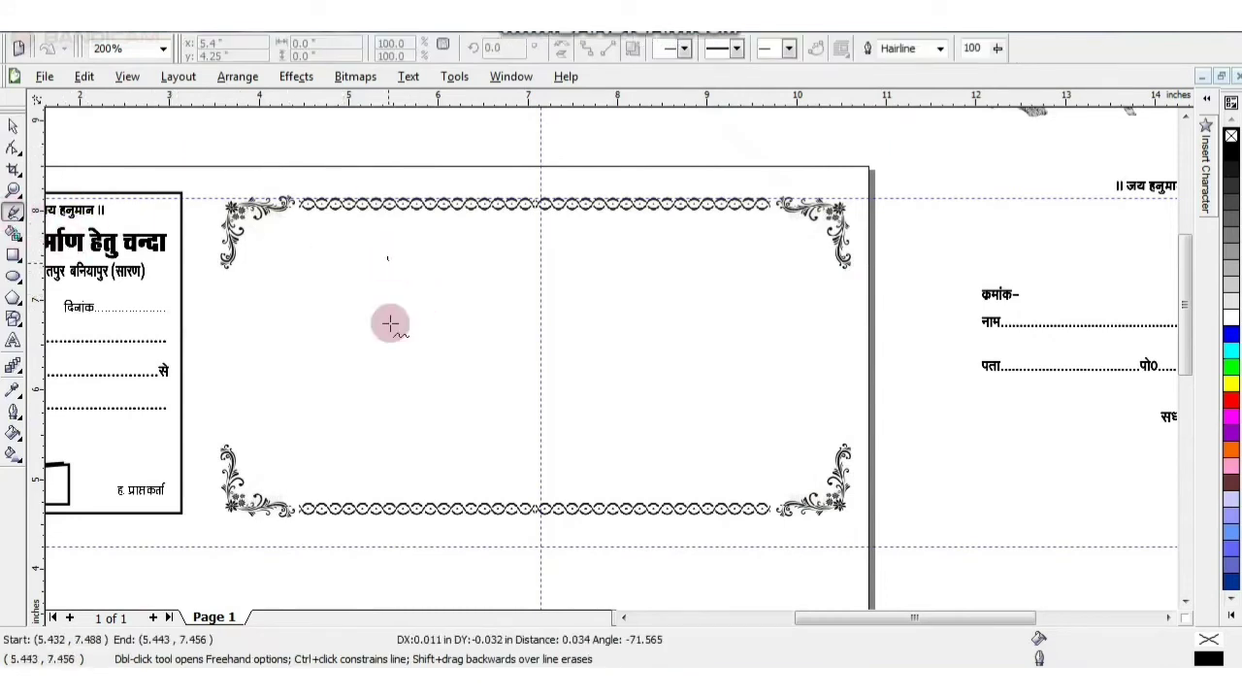
click(387, 396)
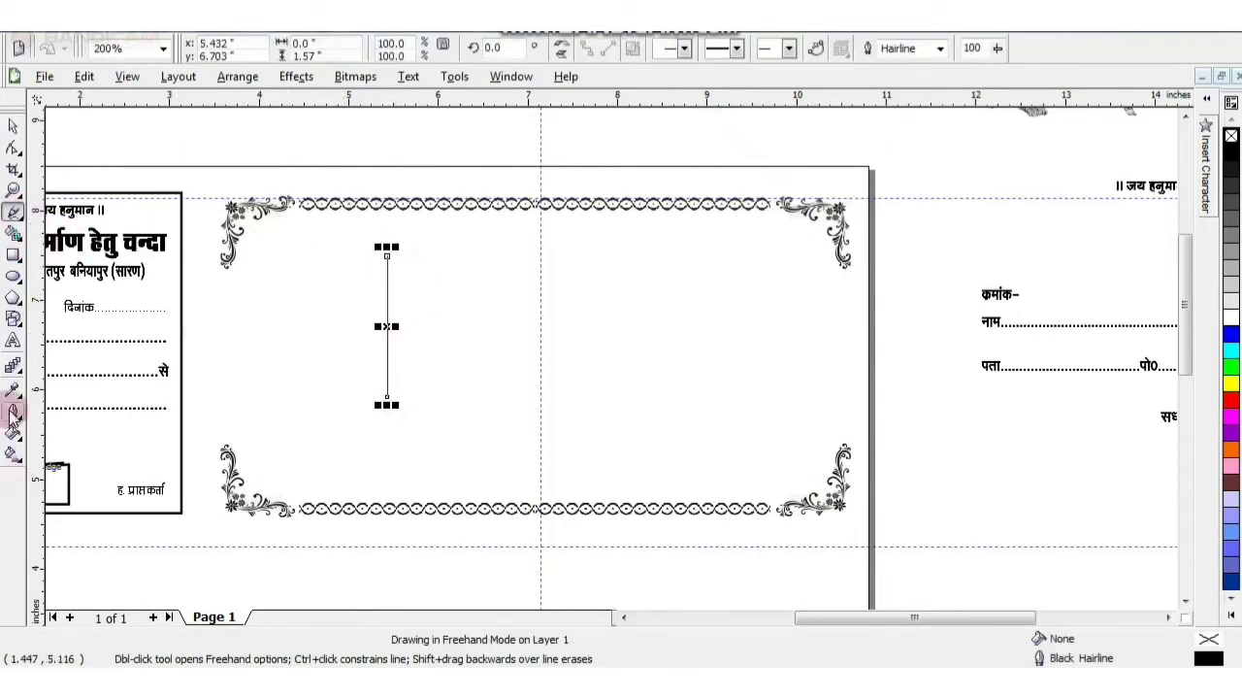
Step: Set the vertical line's outline width to 1.5 points
click(13, 413)
click(167, 428)
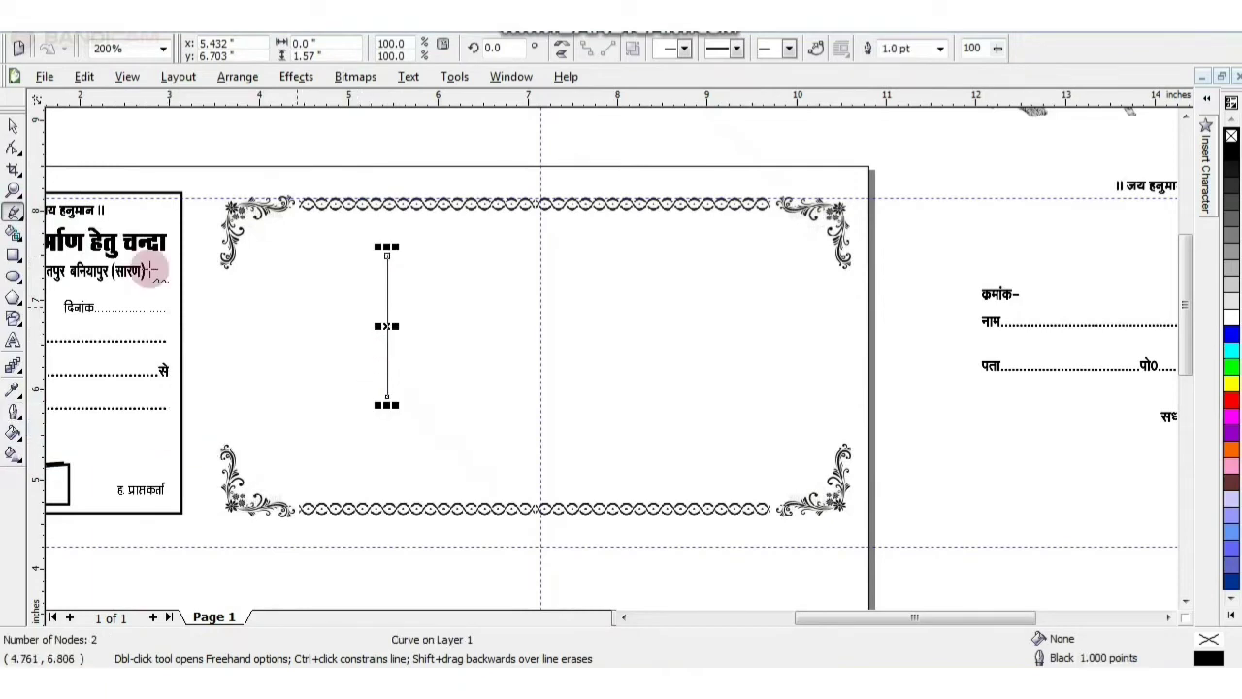
click(13, 413)
click(48, 422)
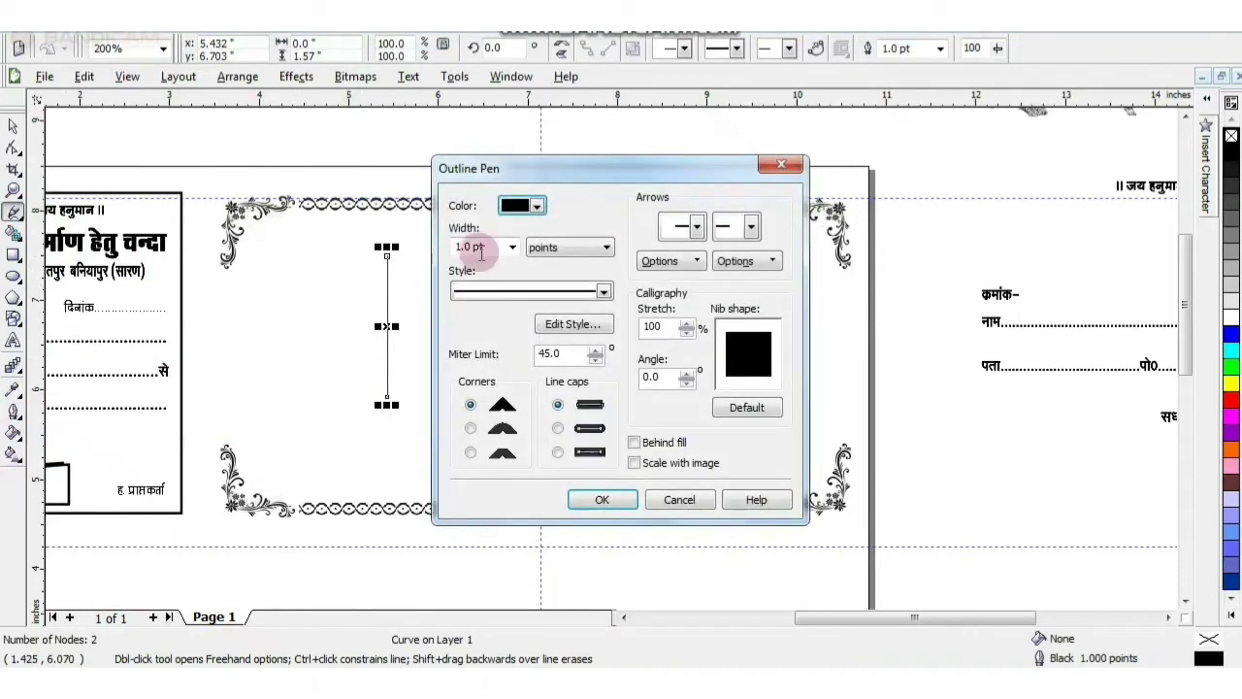
drag(477, 246, 442, 251)
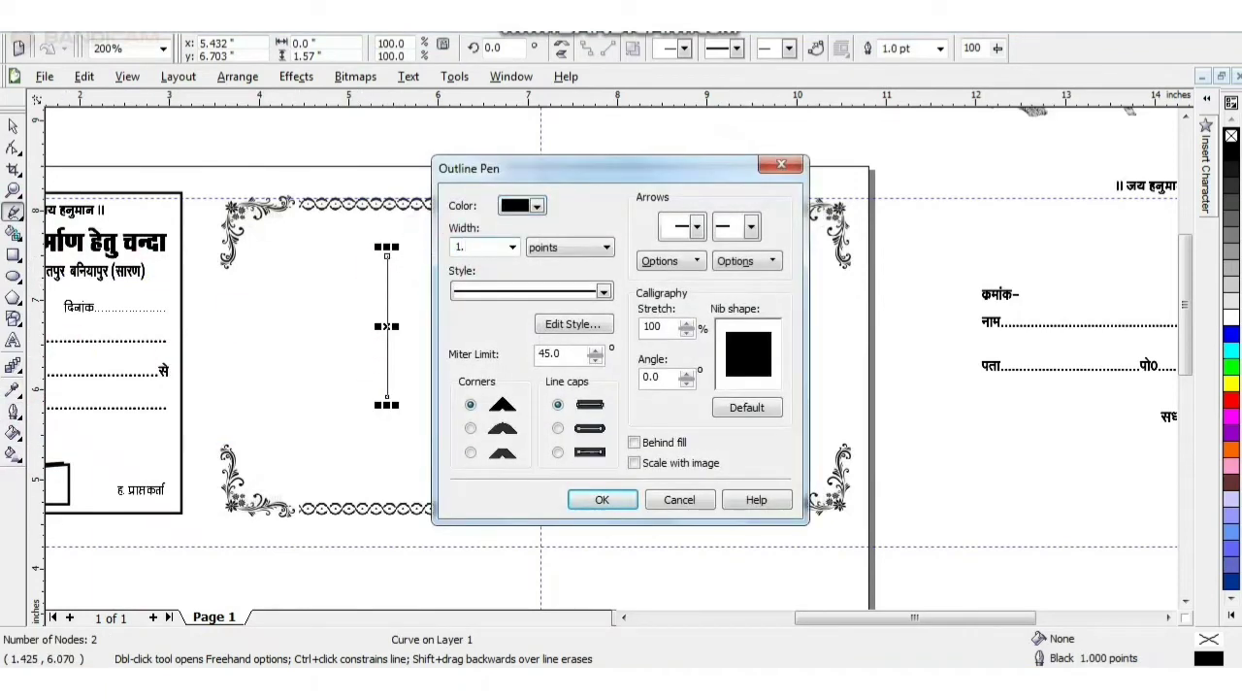
key(Return)
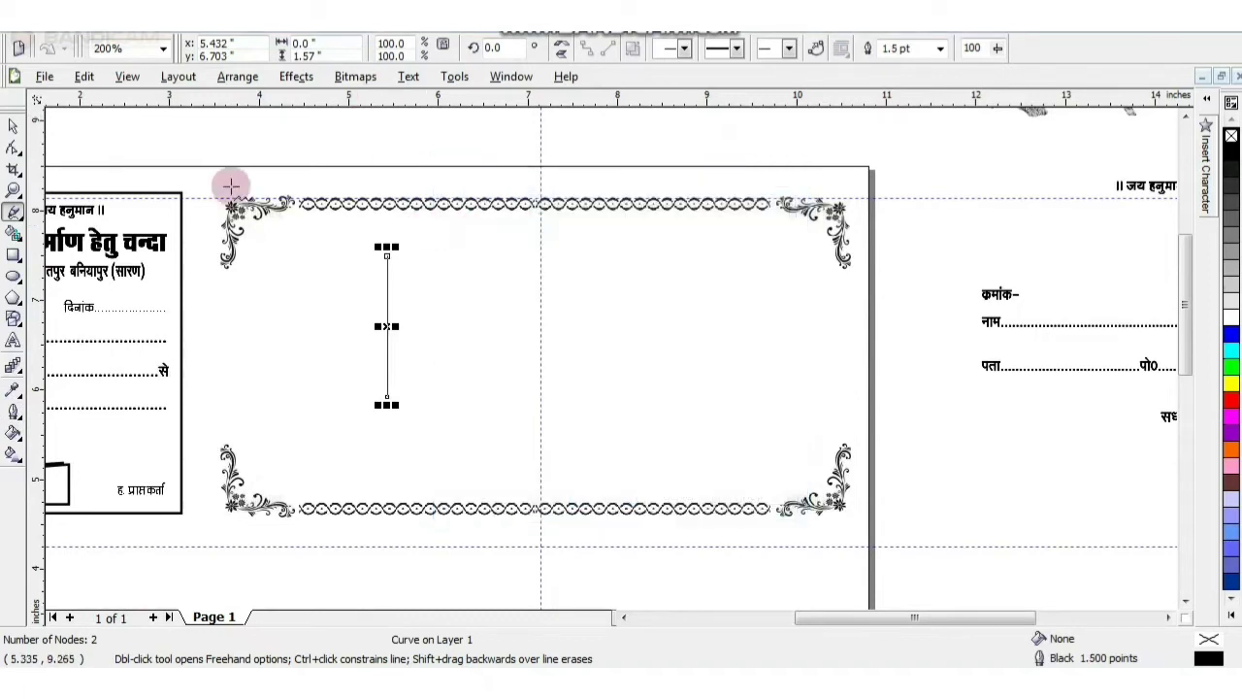
Step: Move the line between the frame's left corner ornaments, stretch it to about 1.79 inches tall and shift it 0.1 inches right
click(12, 126)
drag(386, 327, 225, 347)
drag(225, 424, 236, 443)
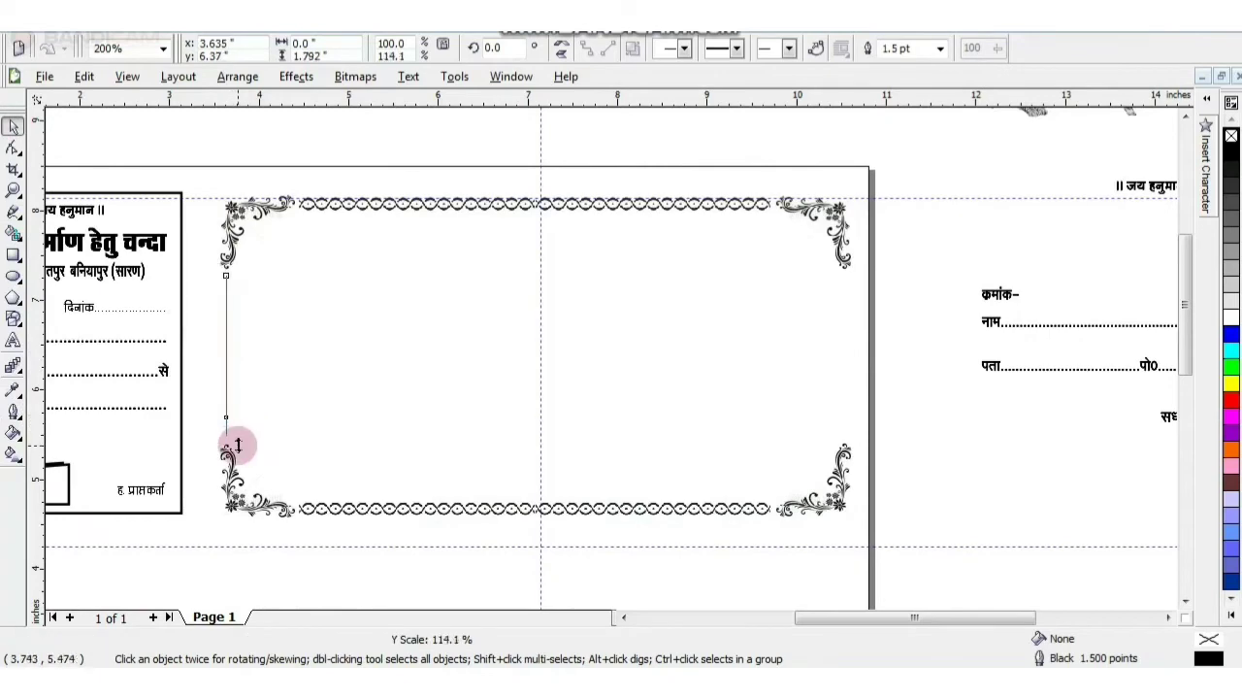
scroll(236, 443, up, 2)
drag(226, 319, 236, 320)
scroll(625, 360, down, 2)
scroll(637, 372, up, 2)
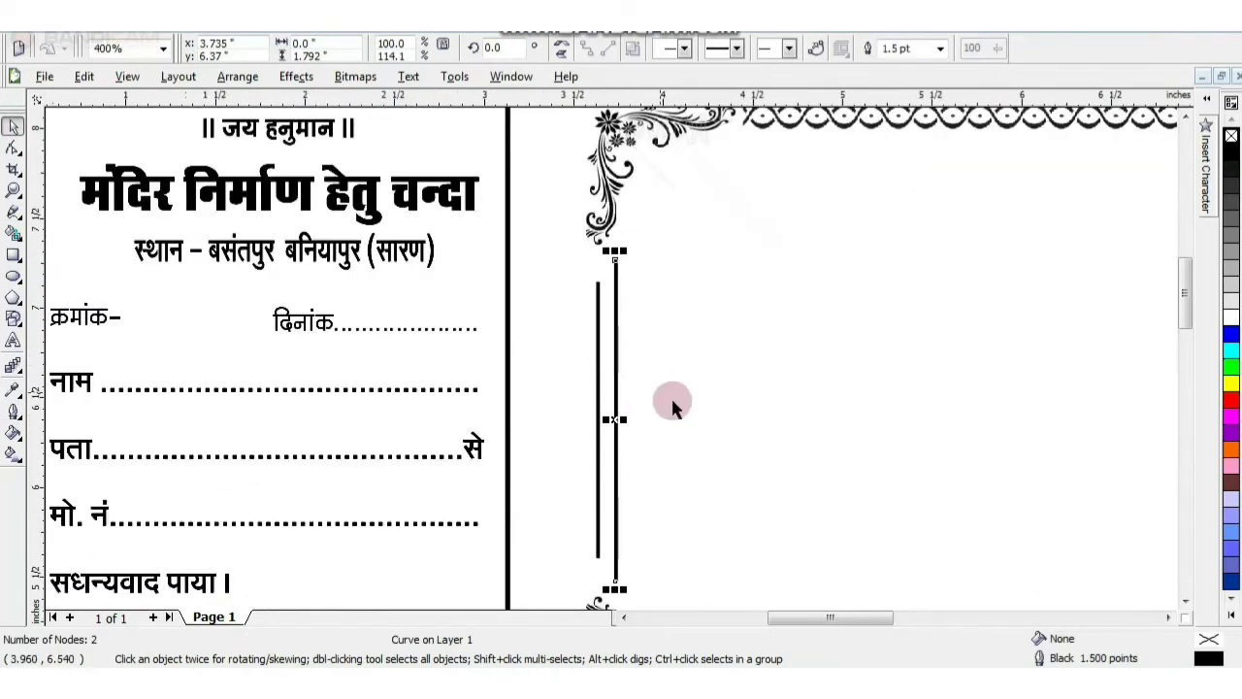
Step: Add a solid round dot to both ends of the stretched vertical line
click(788, 53)
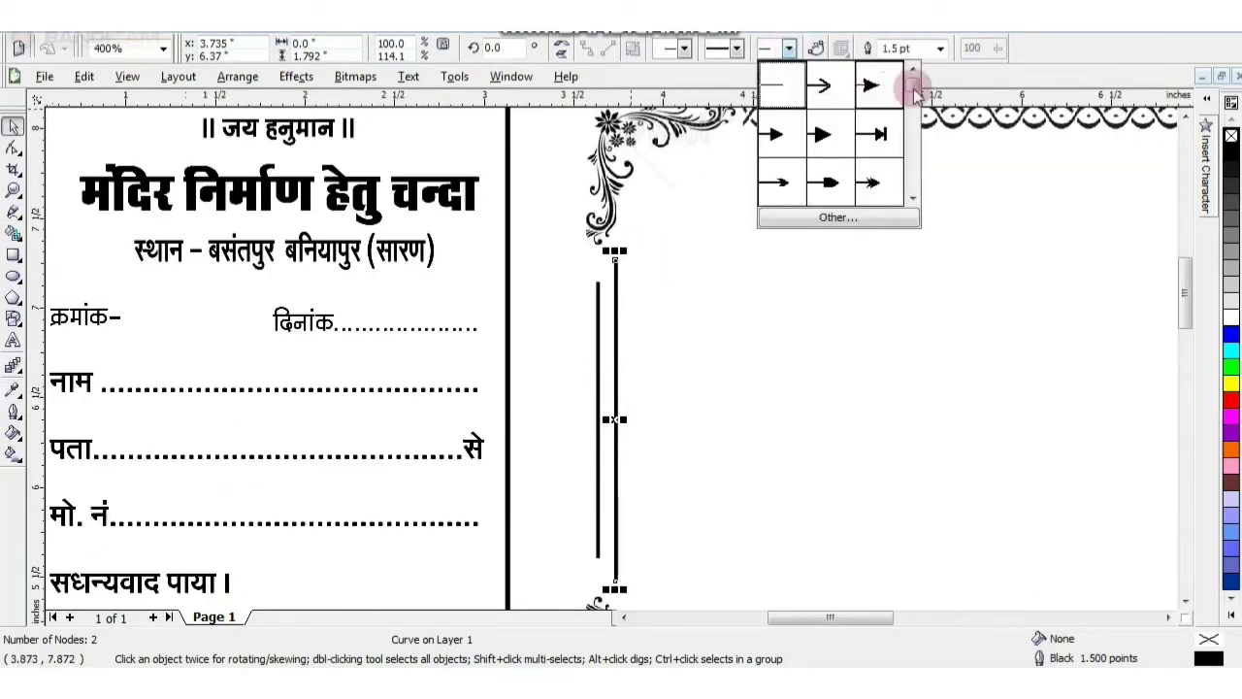
drag(909, 83, 912, 139)
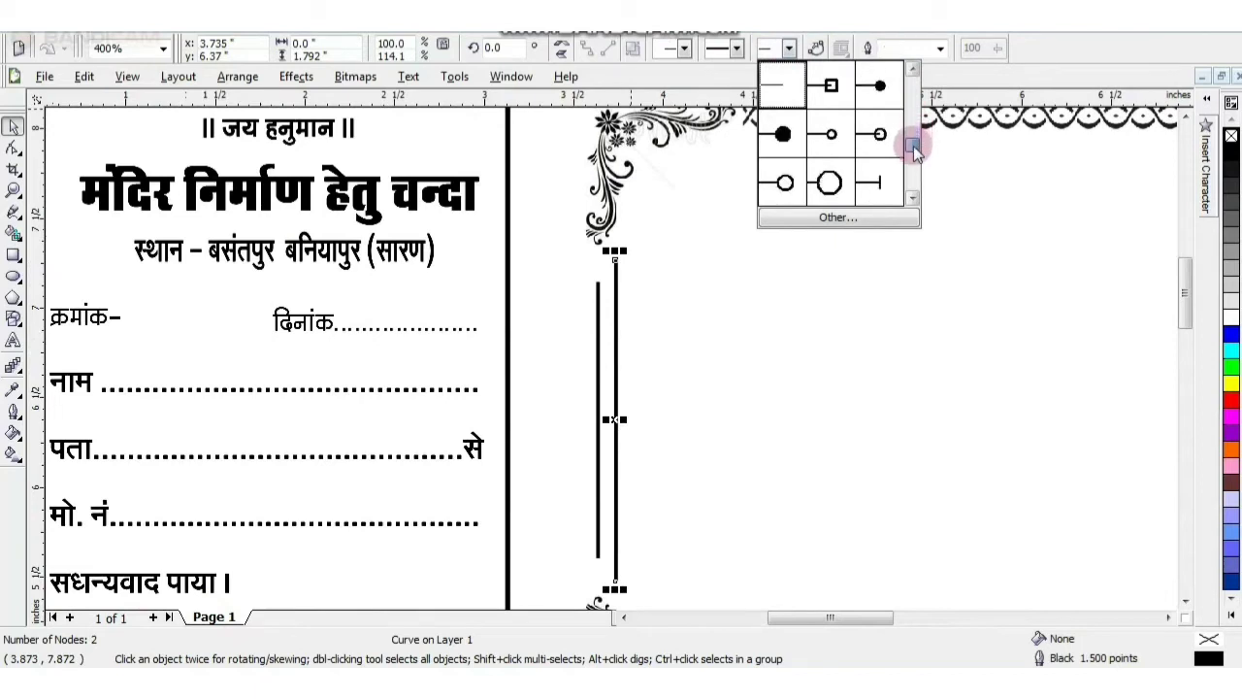
click(876, 84)
click(684, 48)
drag(805, 84, 809, 151)
click(776, 136)
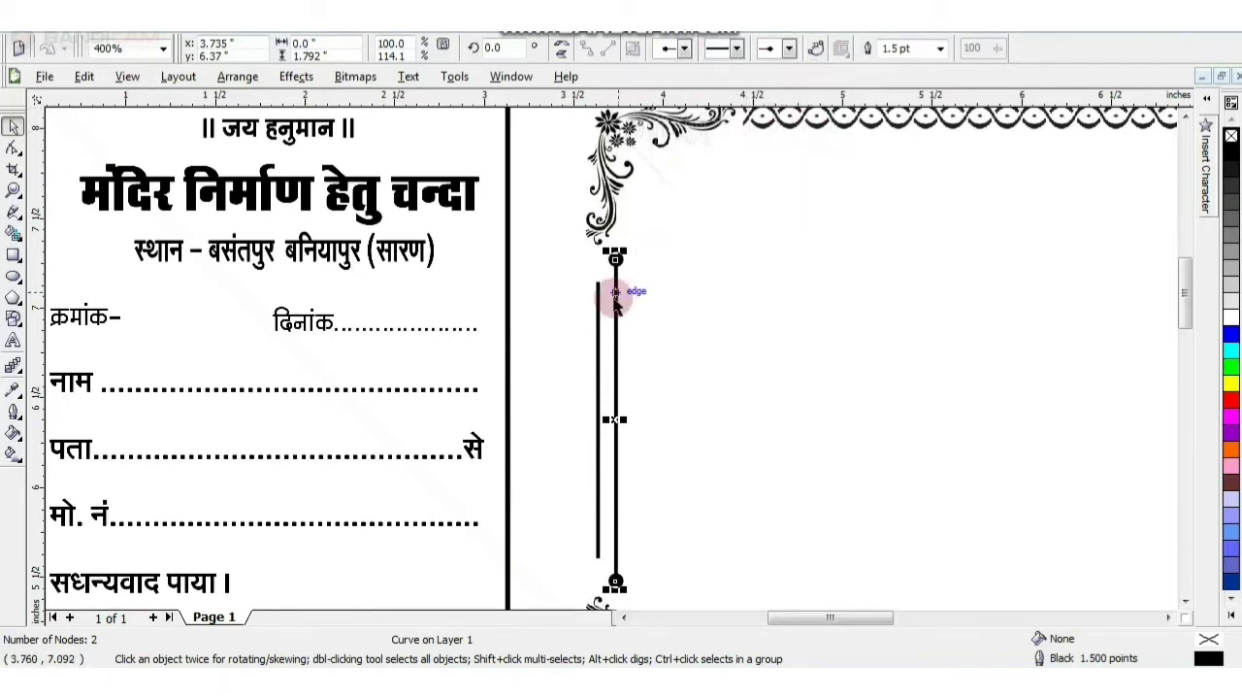
Step: Delete the shorter plain line beside the dot-ended one
click(606, 337)
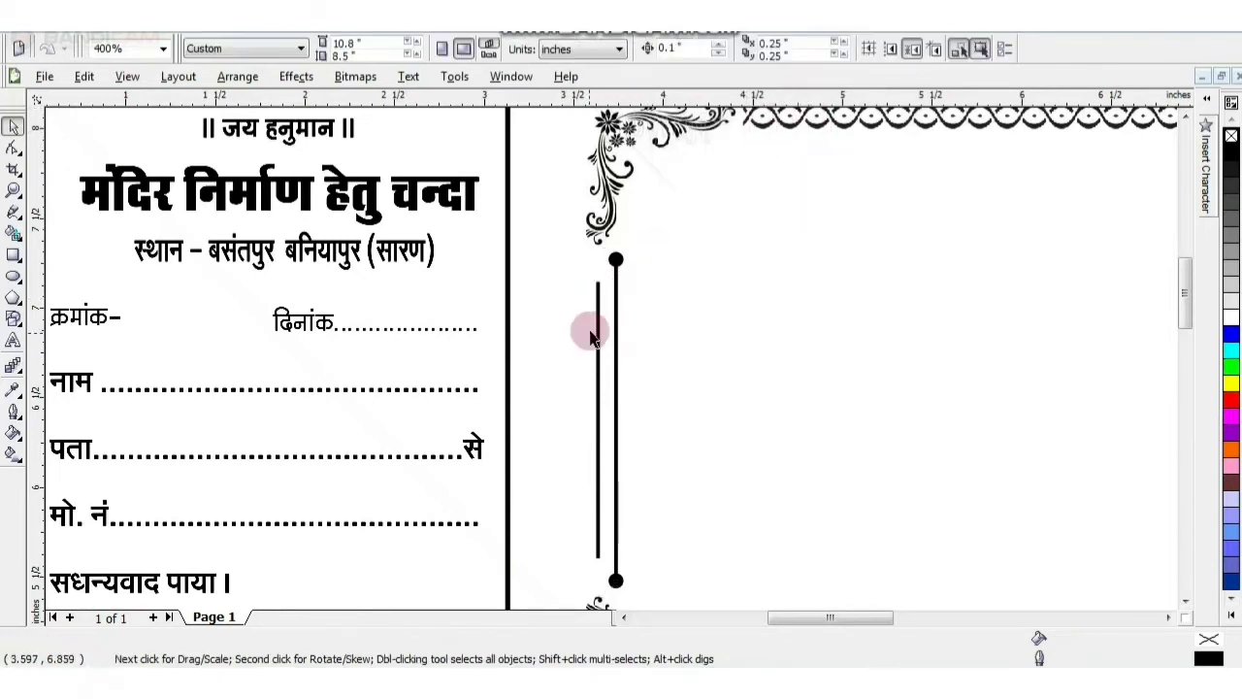
click(597, 328)
key(Delete)
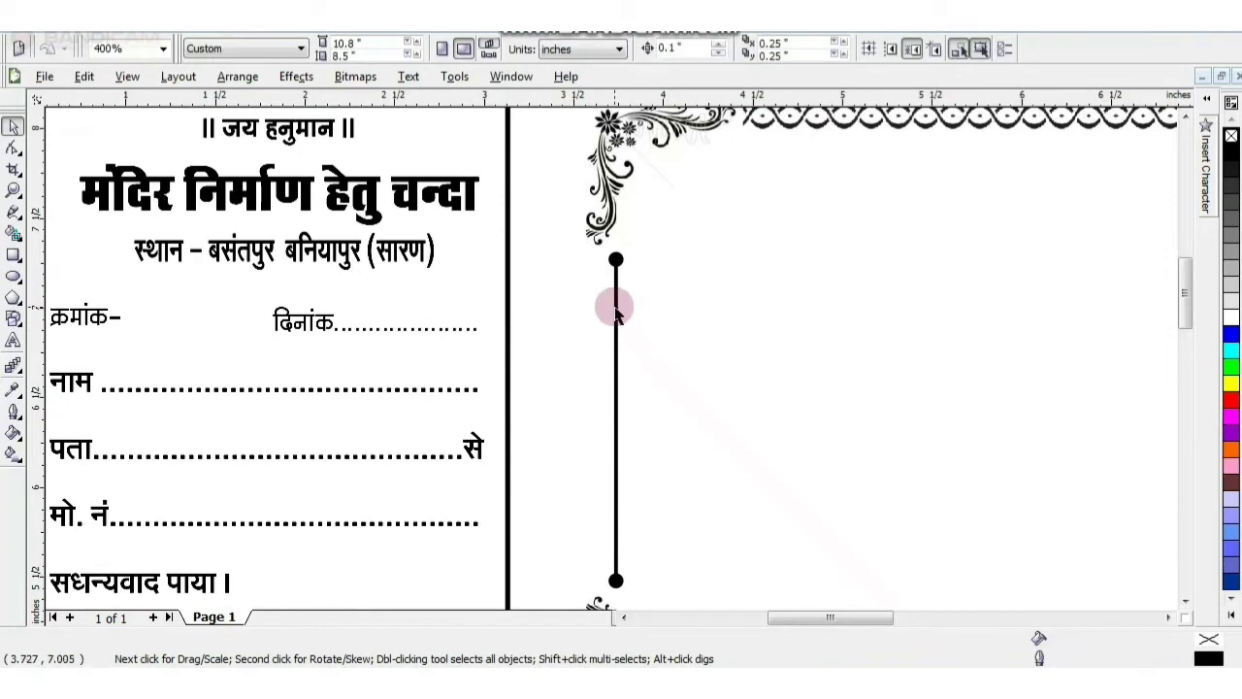
Step: Duplicate the dot-ended line and place the copy 0.15 inches to its left
click(615, 311)
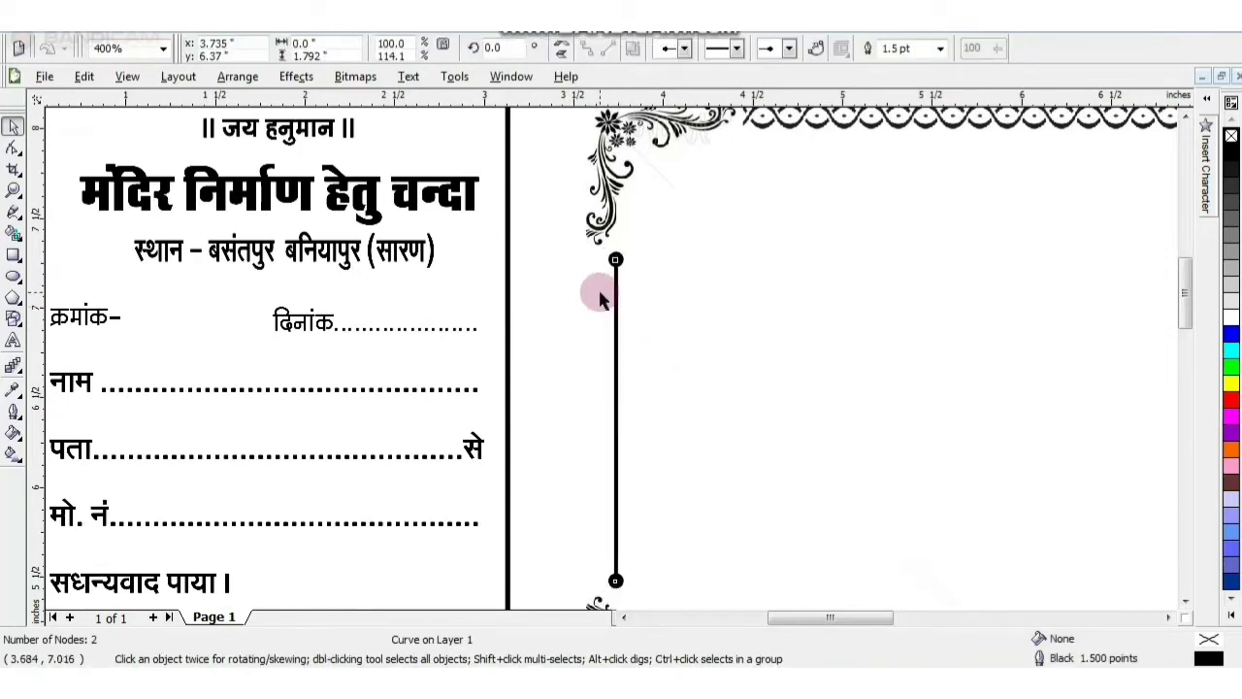
key(ctrl+d)
scroll(605, 359, down, 2)
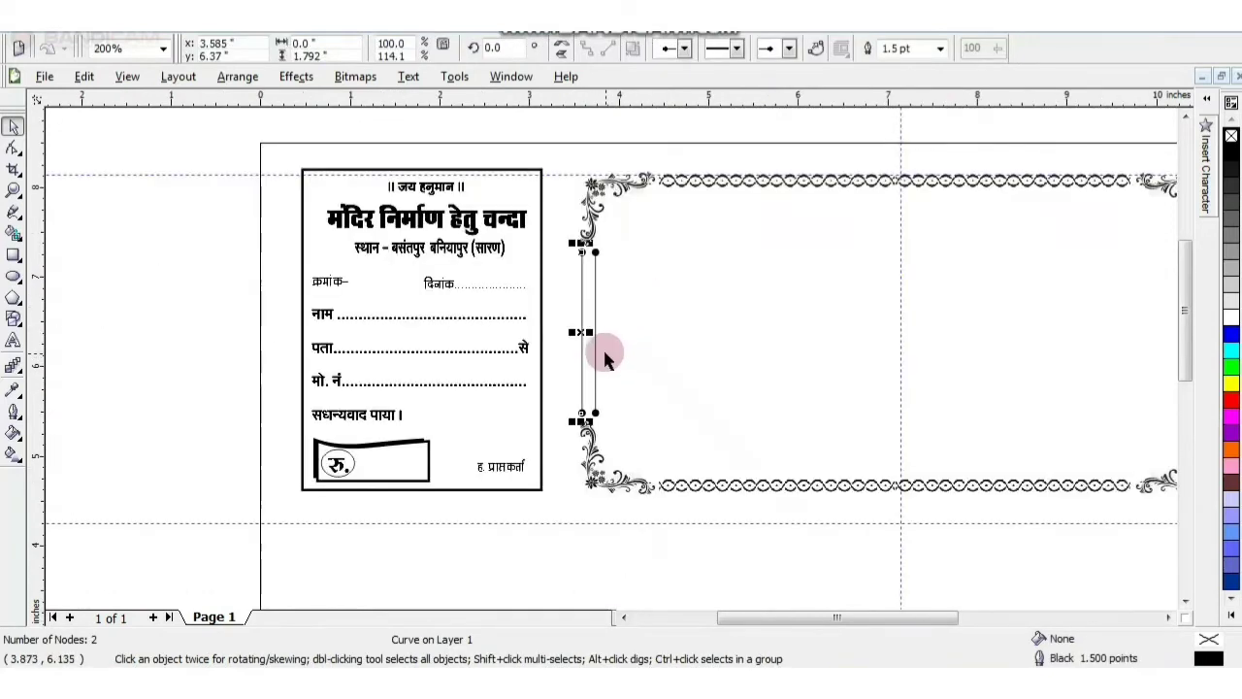
Step: Shorten the inner dot-ended line to about 1.39 inches and move it close beside the outer one, roughly centred vertically
scroll(583, 388, up, 2)
click(634, 406)
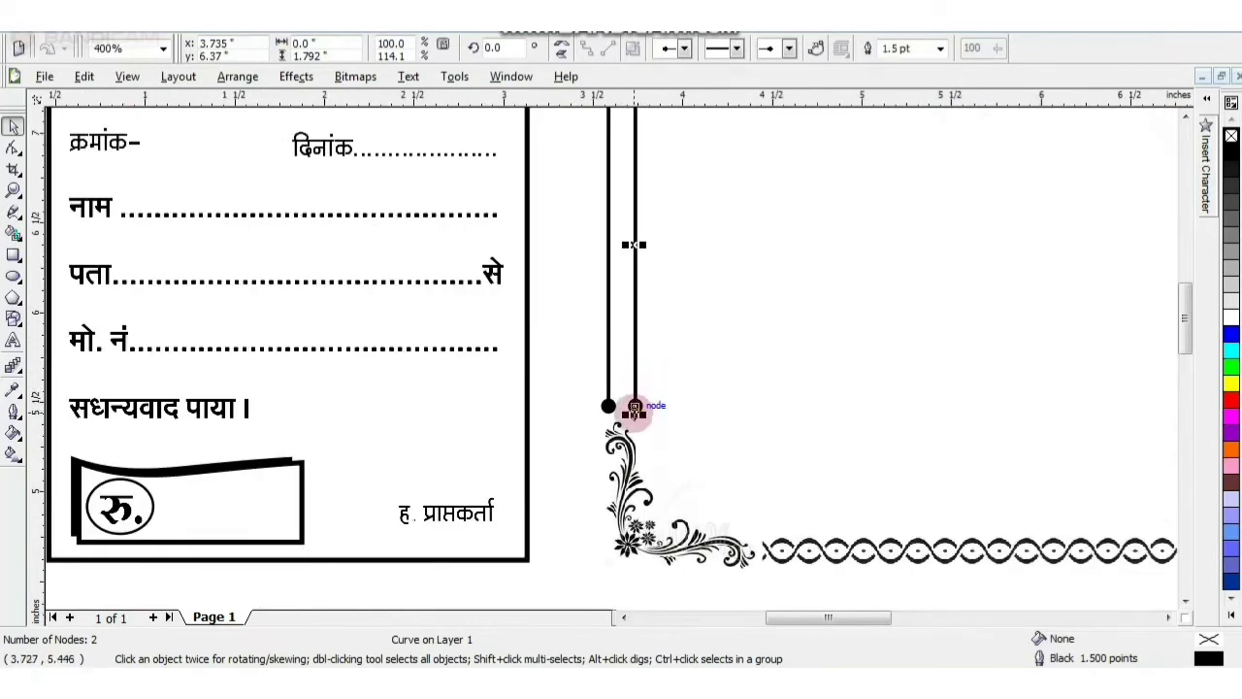
drag(634, 406, 634, 359)
scroll(610, 355, down, 2)
scroll(610, 324, up, 2)
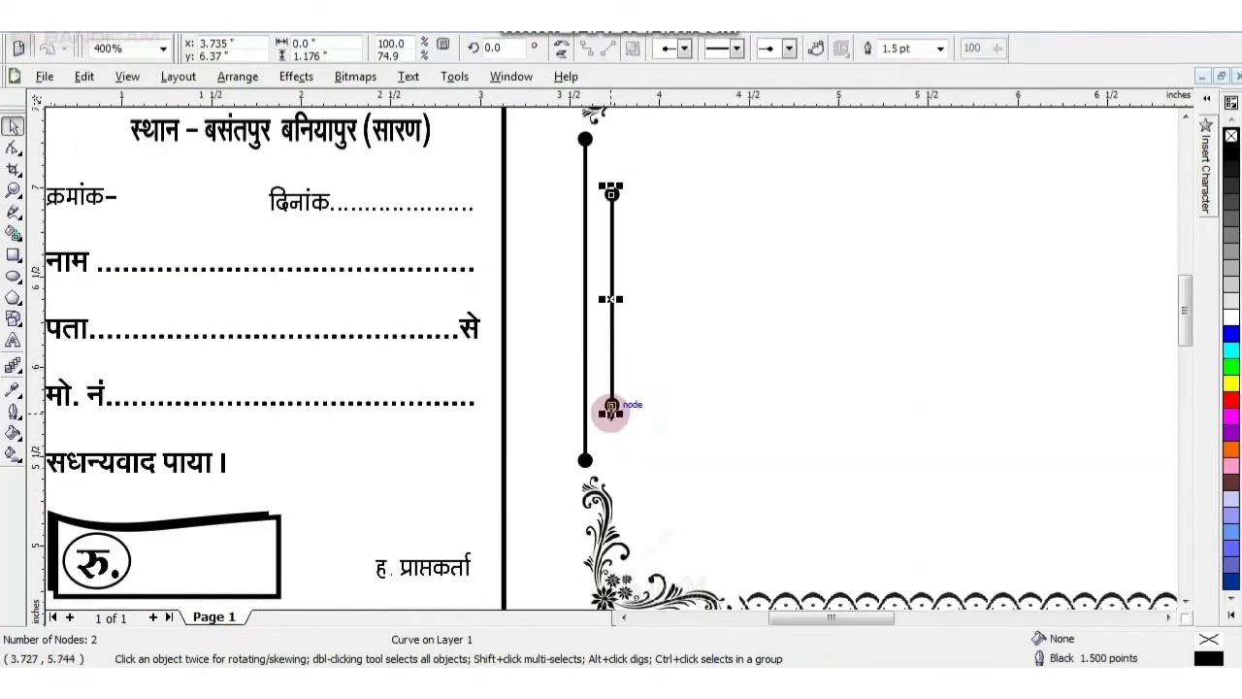
drag(611, 405, 610, 430)
drag(610, 303, 597, 295)
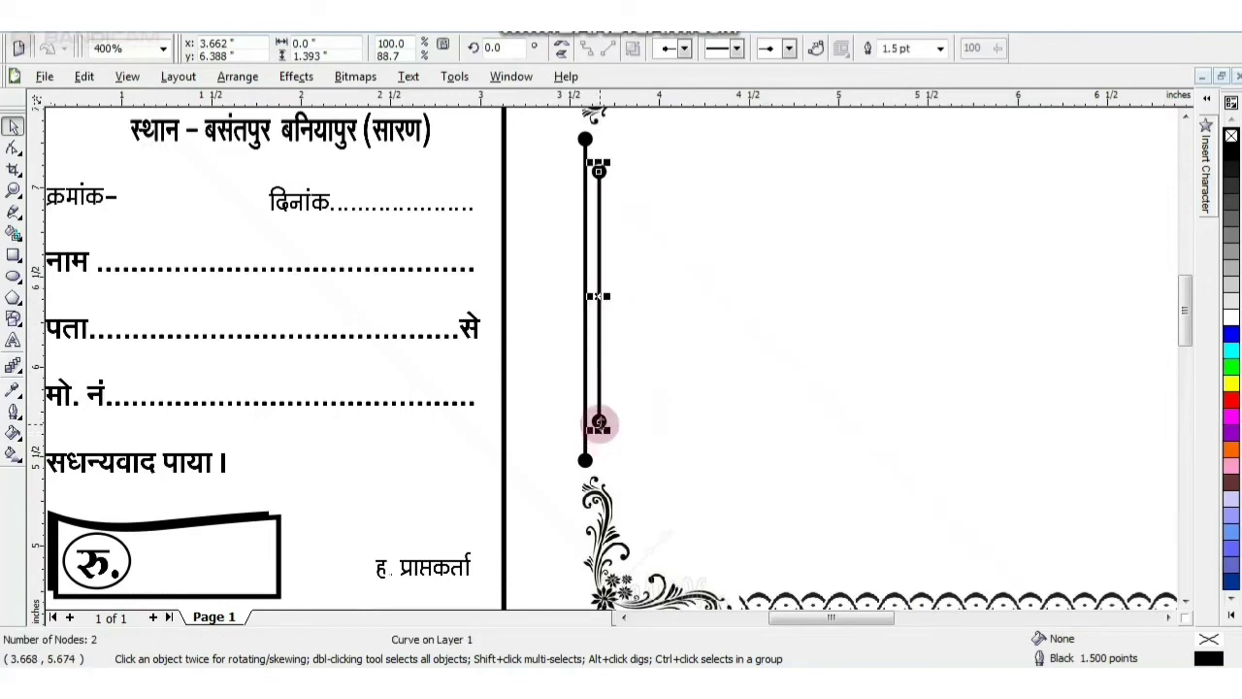
Step: Group the long outer line with the short inner line
scroll(602, 310, down, 2)
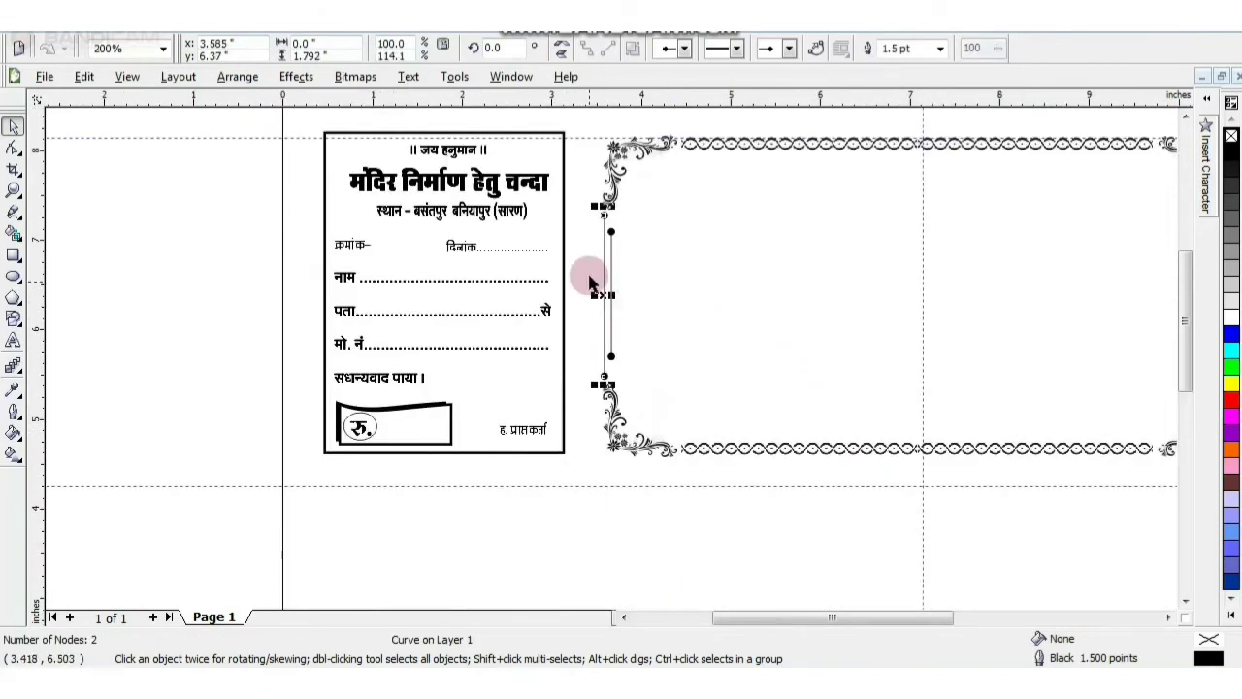
shift+click(611, 253)
key(ctrl+g)
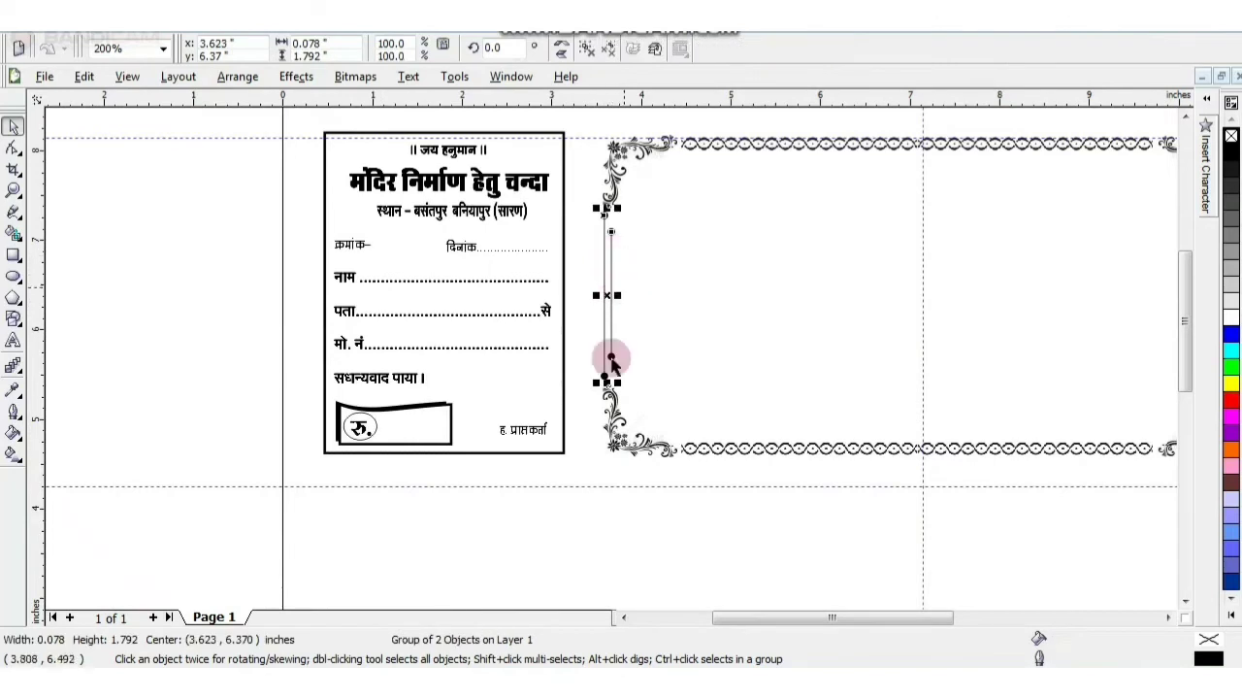
Step: Copy the line pair to the frame's right side, rotated 180 degrees, and nudge it into line with the corner ornaments
scroll(611, 355, down, 2)
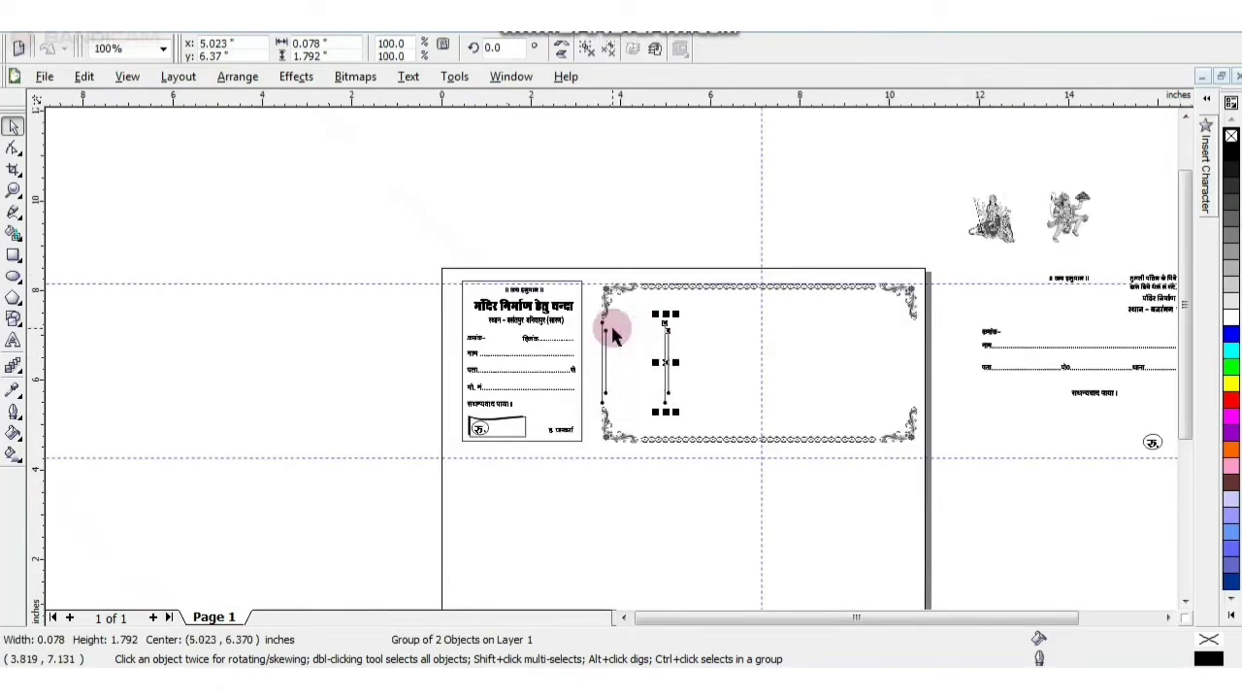
drag(614, 335, 916, 367)
scroll(615, 358, up, 2)
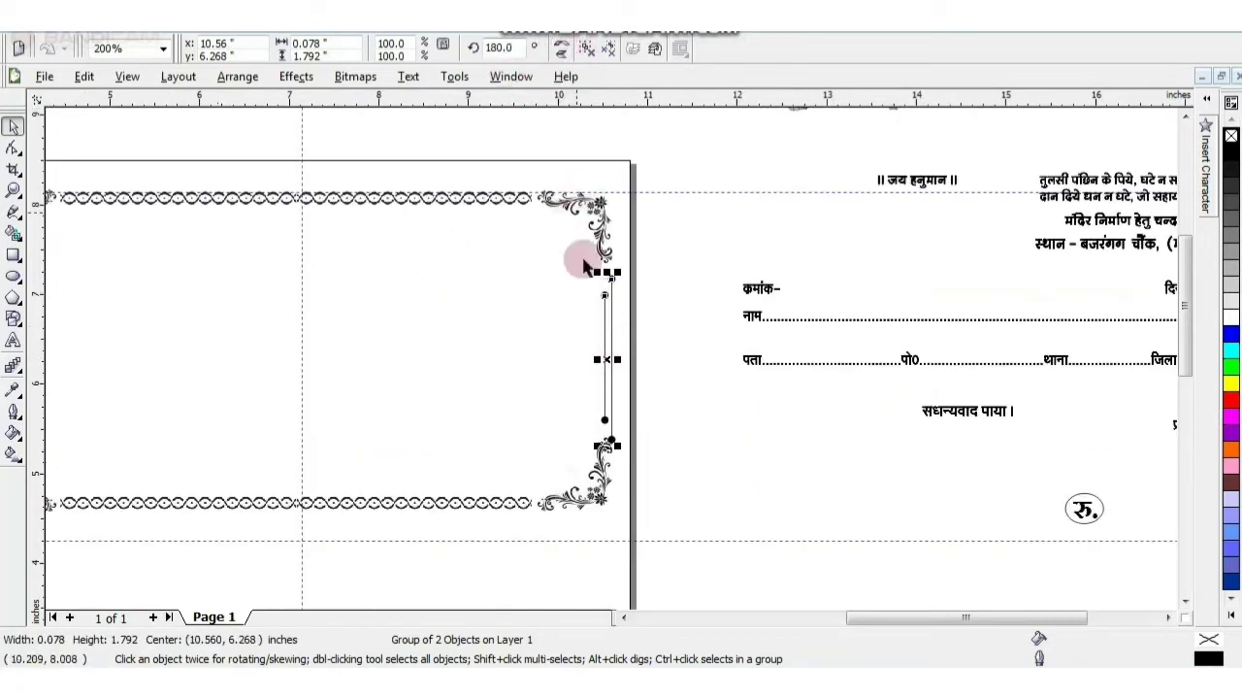
key(Left)
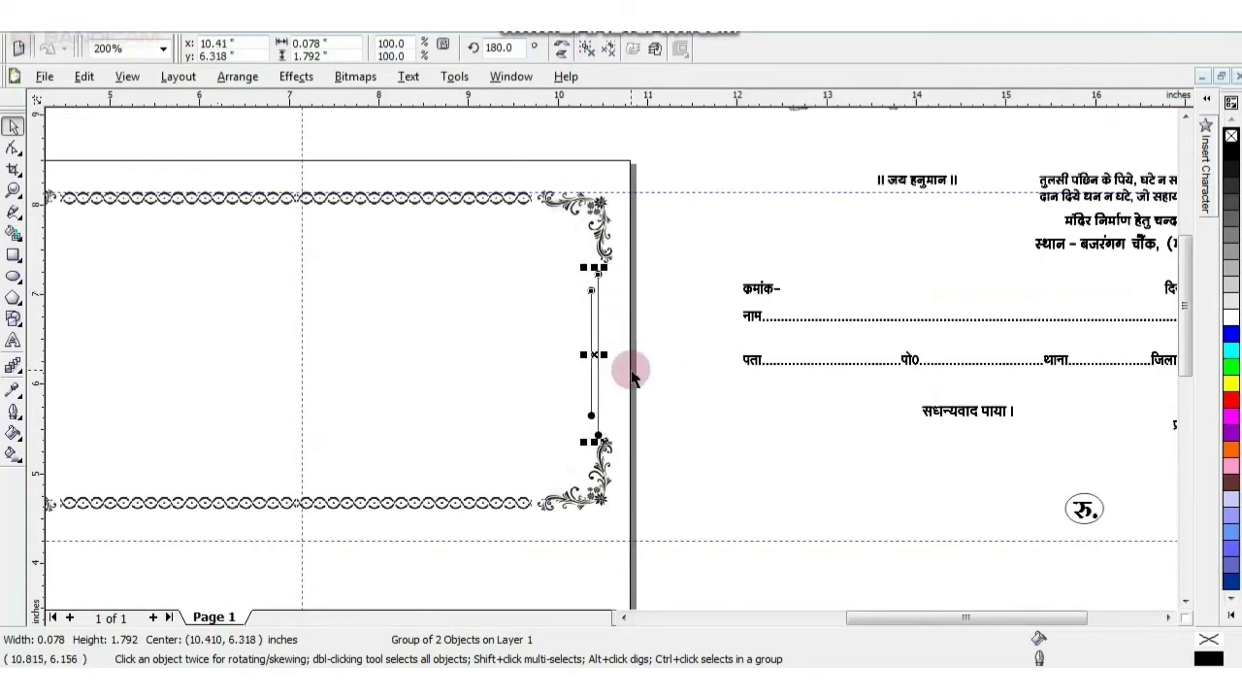
key(Up)
scroll(601, 393, down, 2)
click(689, 398)
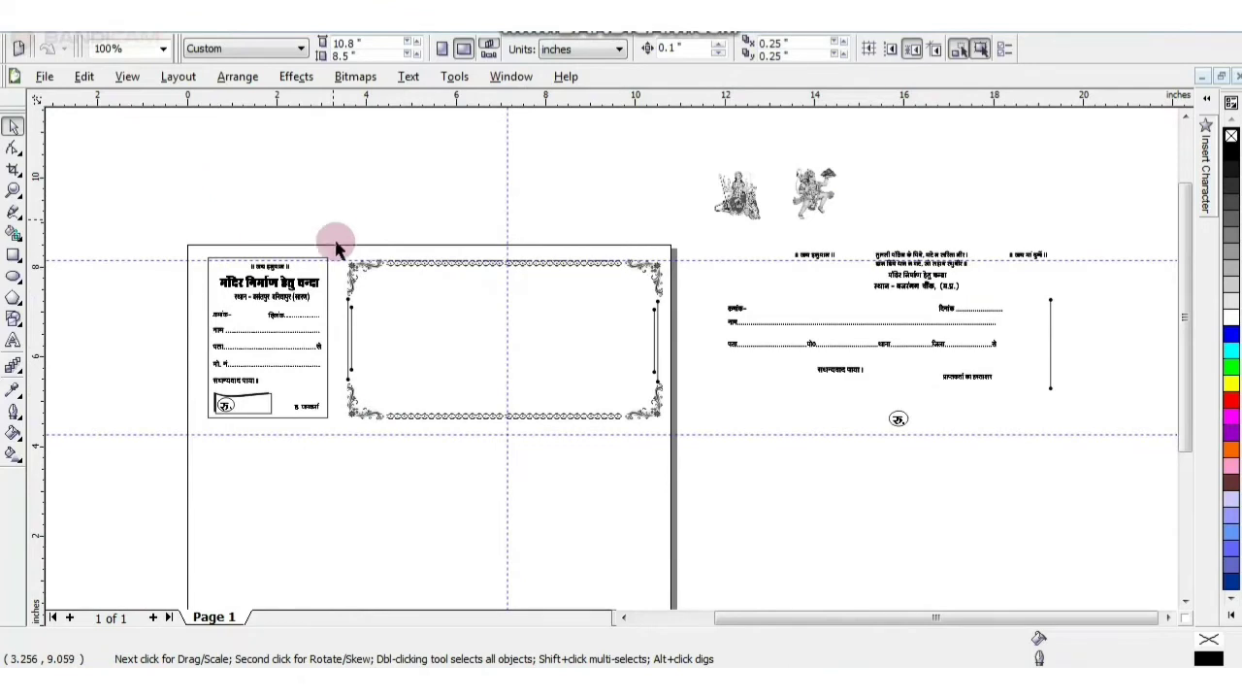
Step: Group the two ornamental borders and both side line pairs into one frame
drag(333, 221, 691, 450)
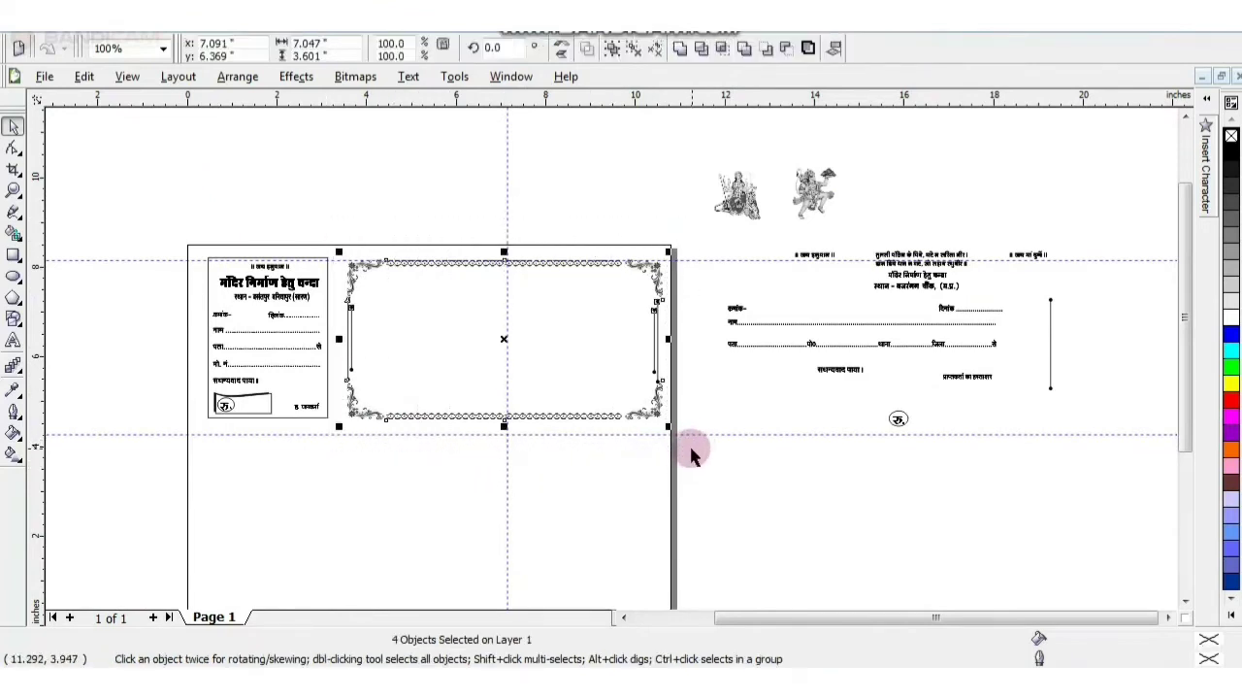
key(ctrl+g)
click(797, 275)
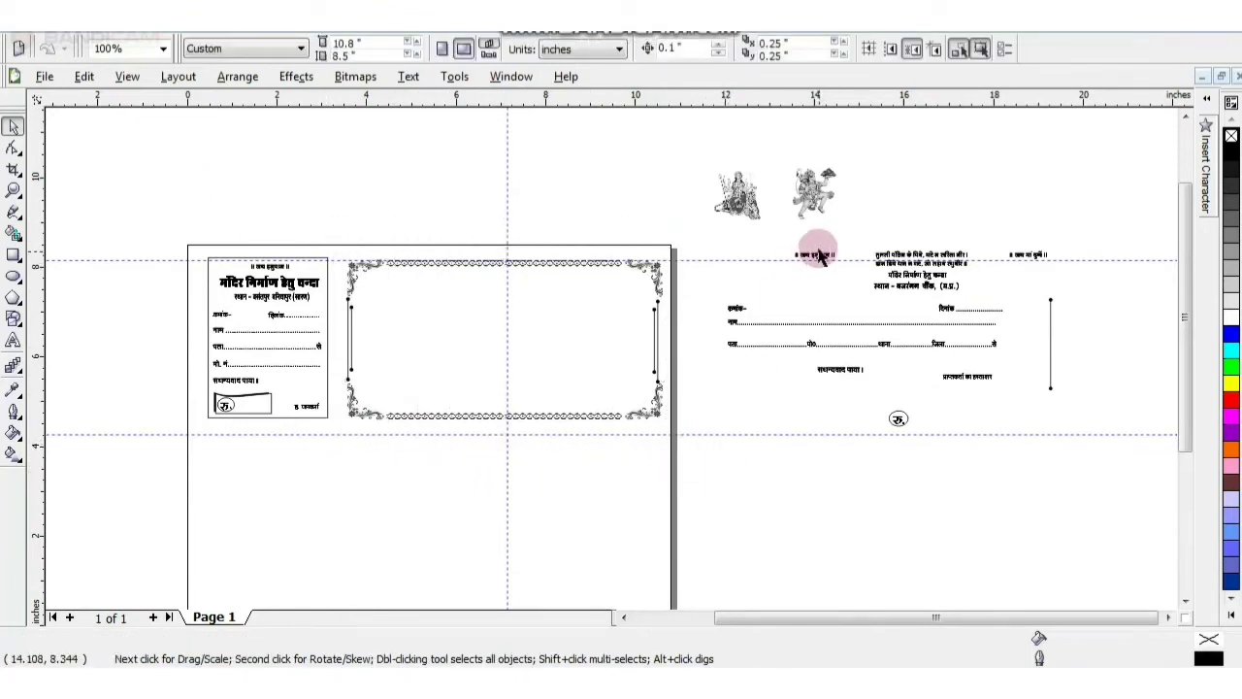
Step: Move the texts "॥ जय हनुमान ॥" and "॥ जय मां दुर्गे ॥" together into the frame, just below its top border
click(815, 254)
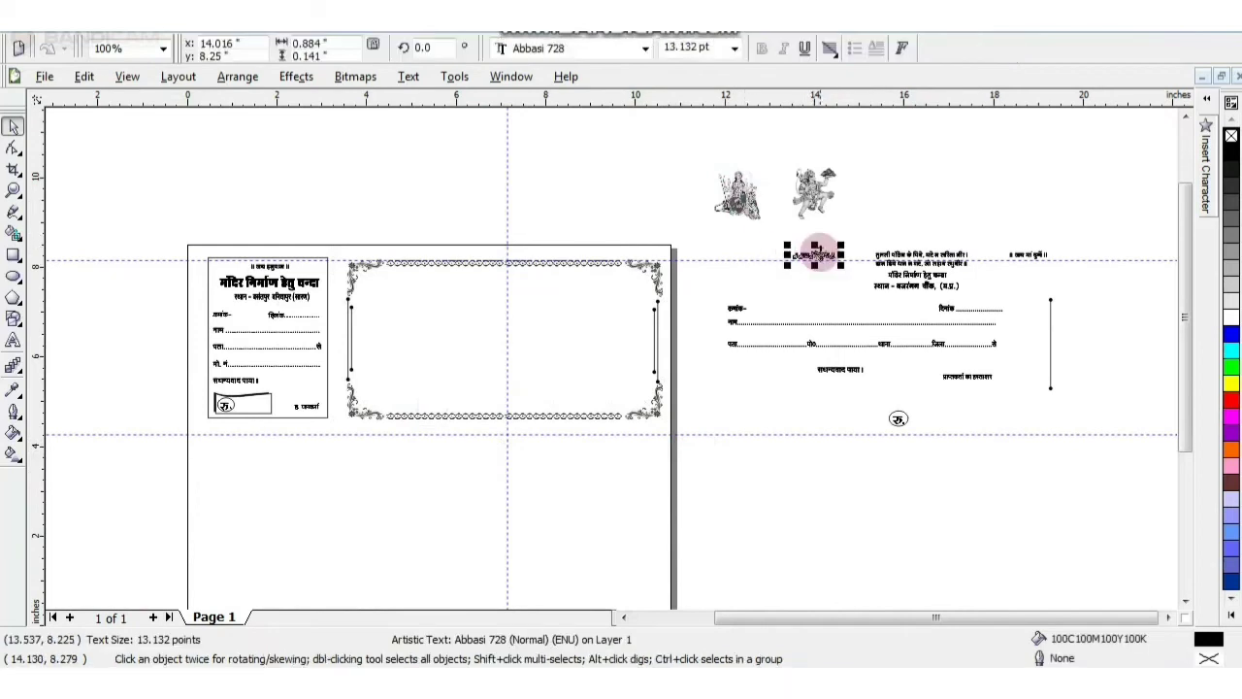
shift+click(1046, 254)
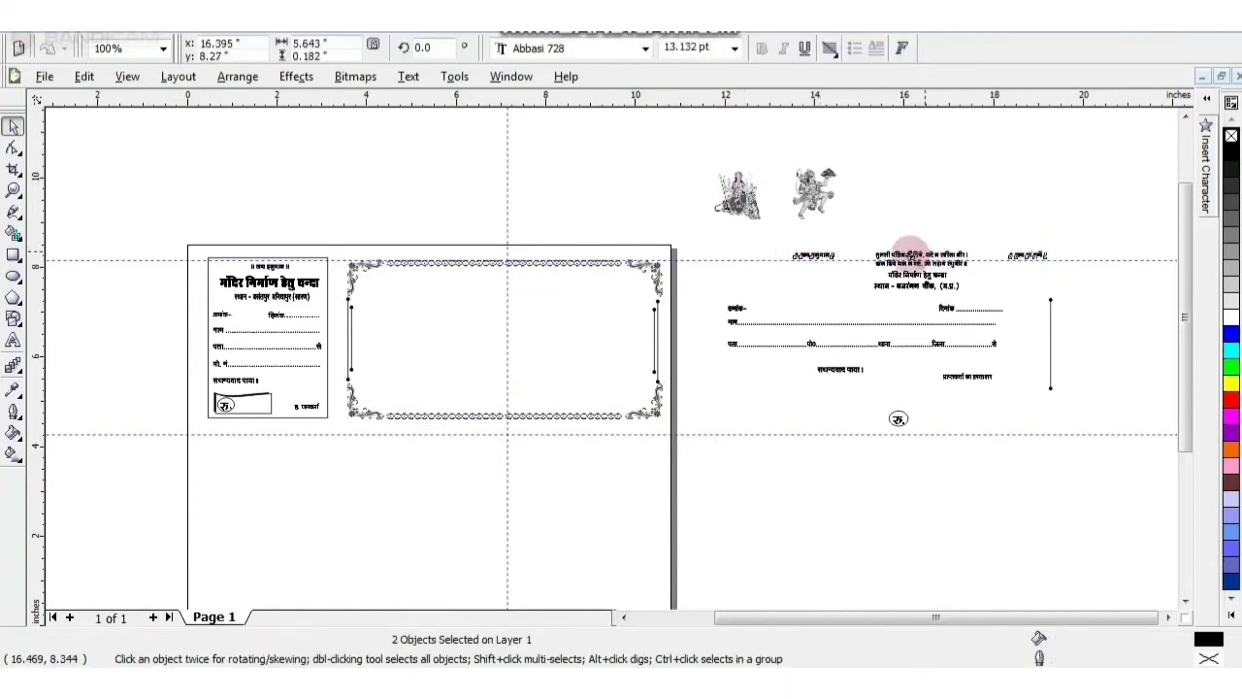
drag(910, 247, 511, 270)
scroll(488, 237, up, 3)
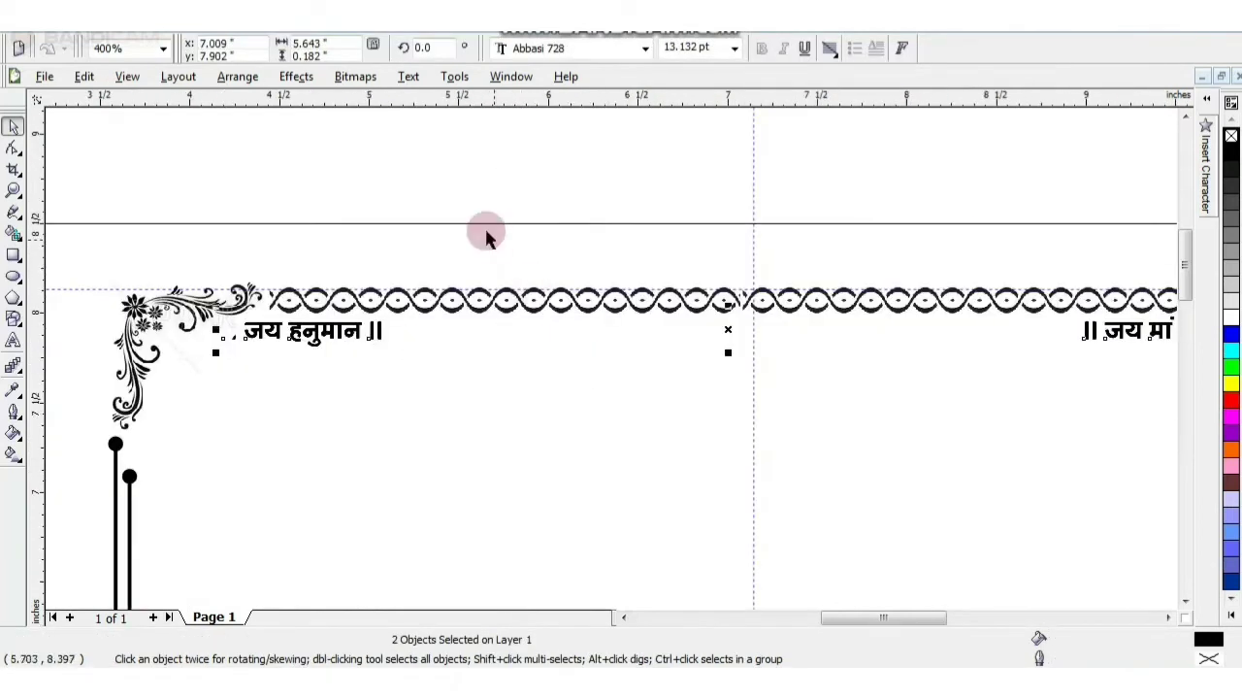
click(488, 238)
Step: Move both invocation texts down 0.1 inches, clear of the frame's top border
scroll(818, 355, down, 1)
click(960, 344)
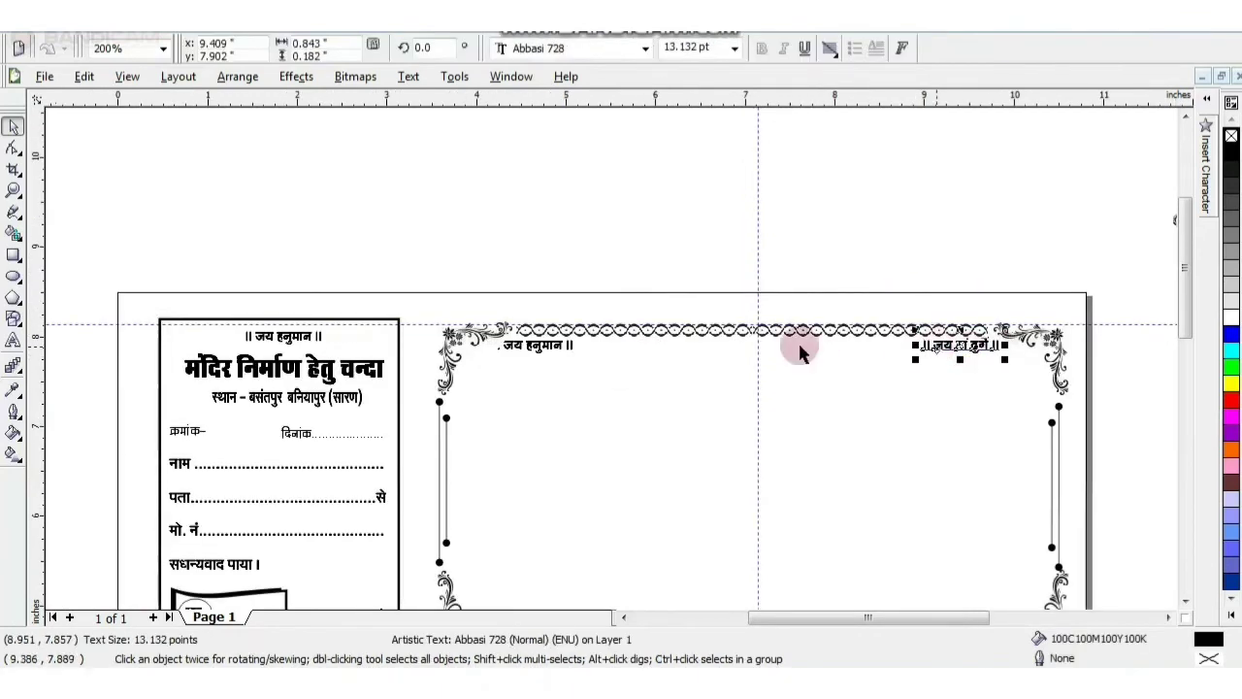
click(558, 349)
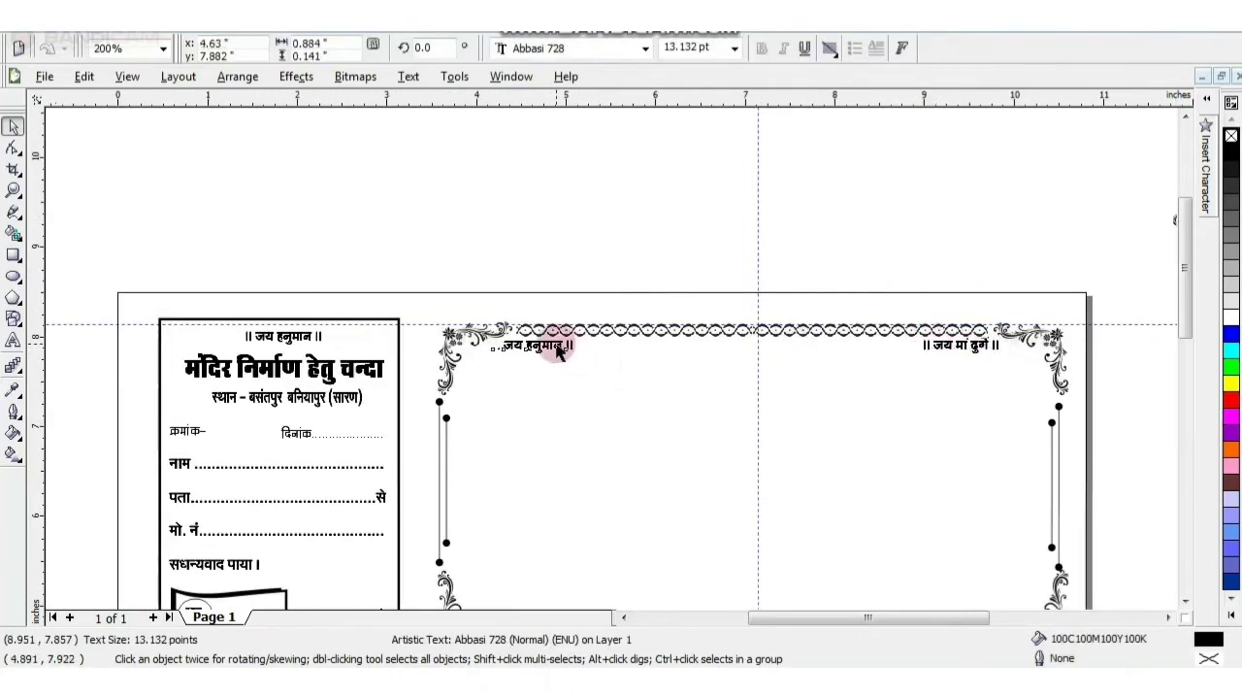
shift+click(970, 351)
key(Down)
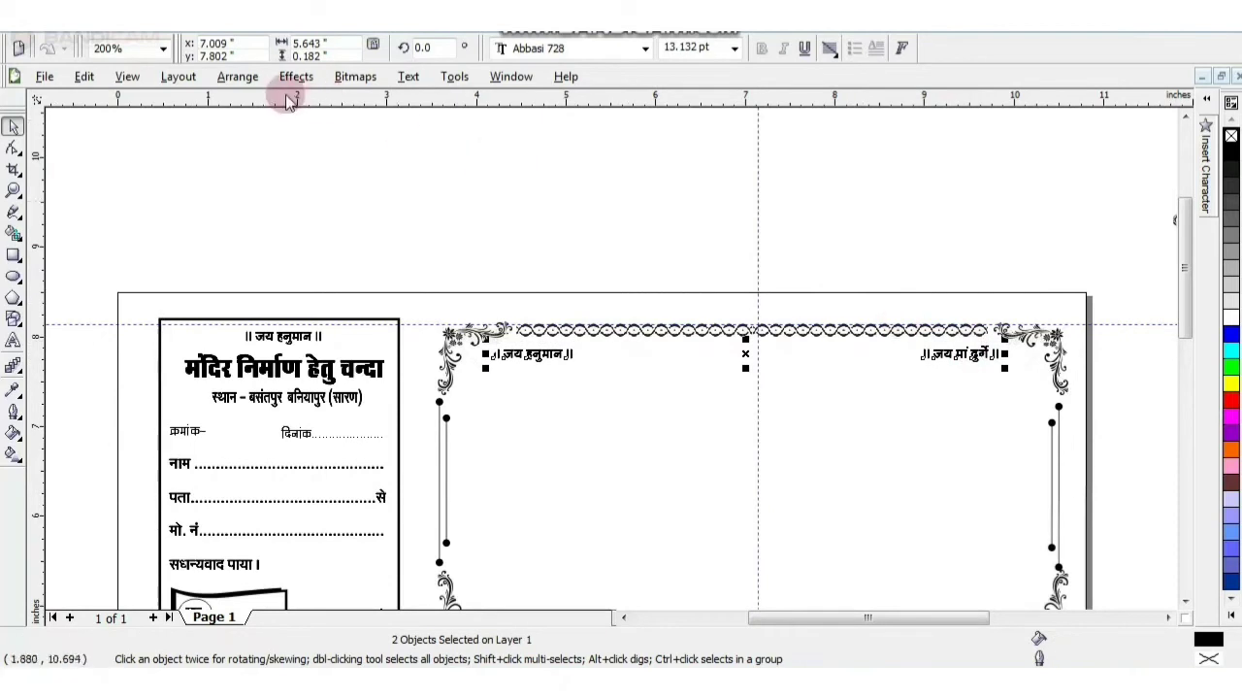
Step: Send the grouped ornamental frame to the back of the page
click(540, 327)
click(237, 76)
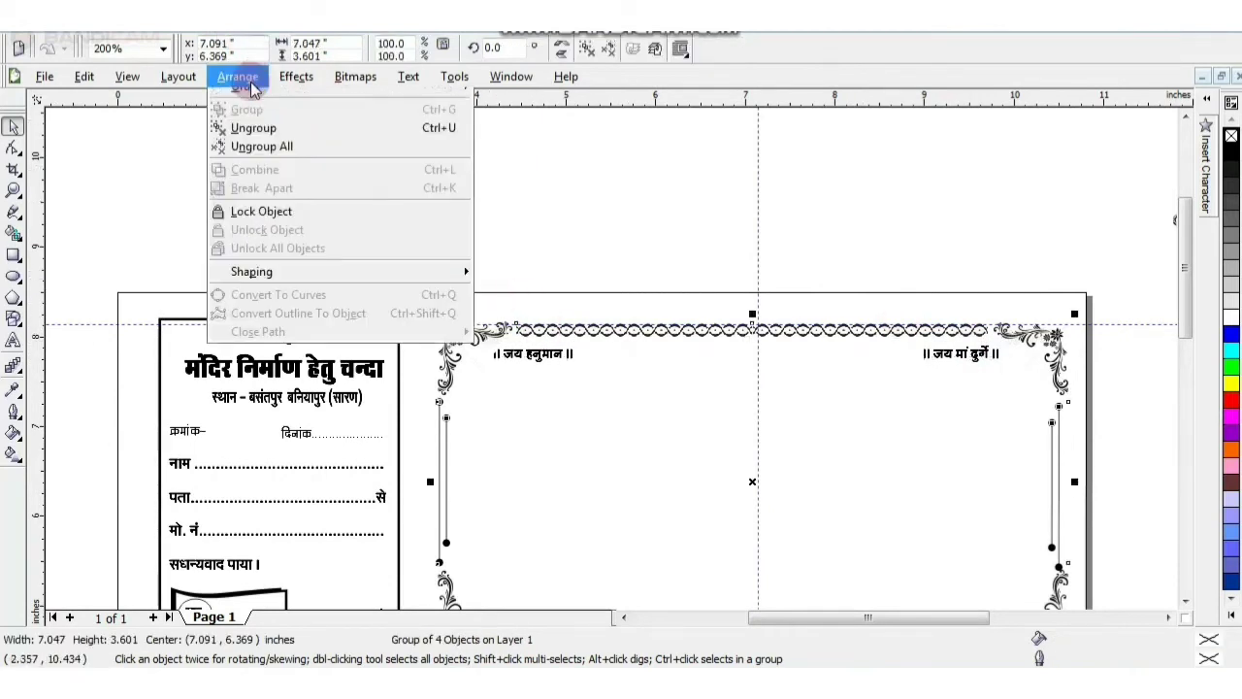
mouse_move(300, 159)
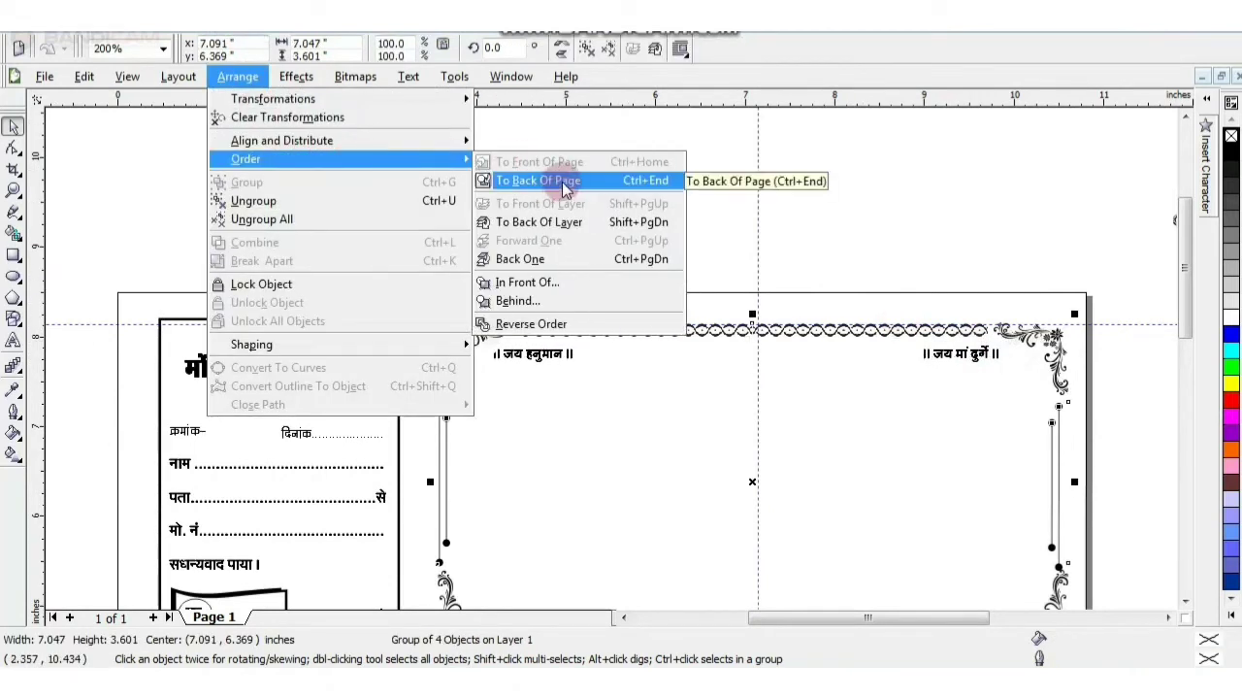
click(540, 181)
click(679, 236)
Step: Move both invocation texts inside the frame 0.1 inches to the right together
click(572, 355)
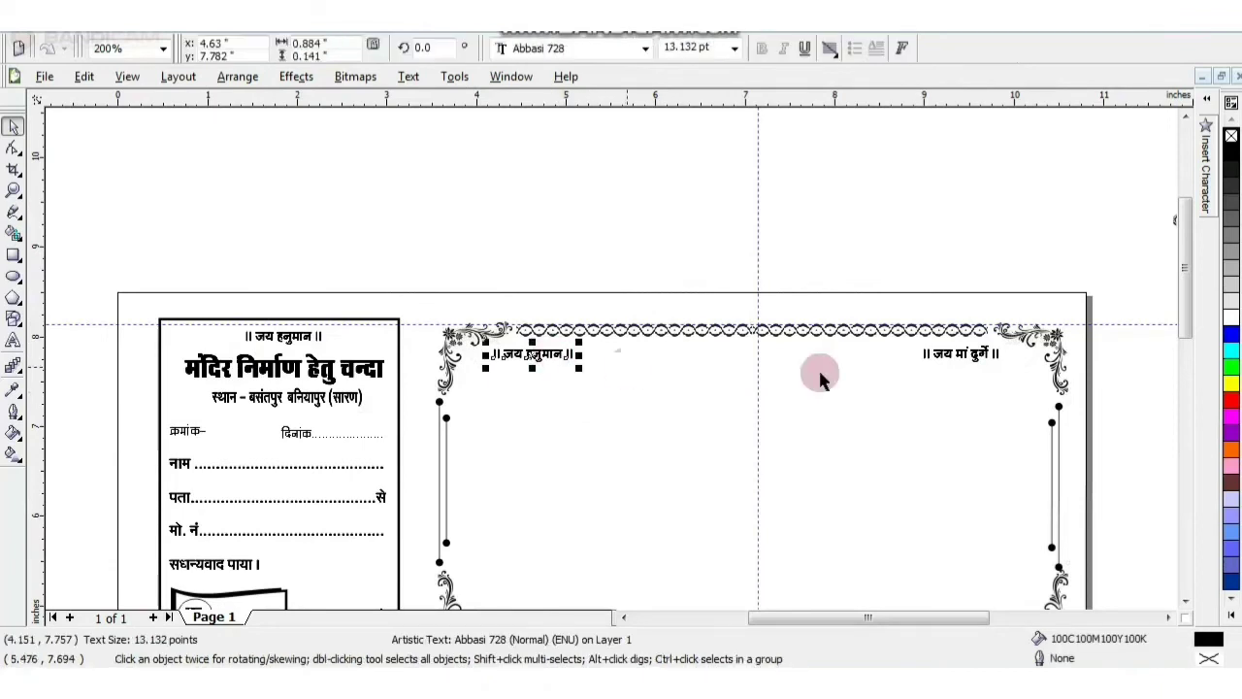
shift+click(946, 356)
key(Down)
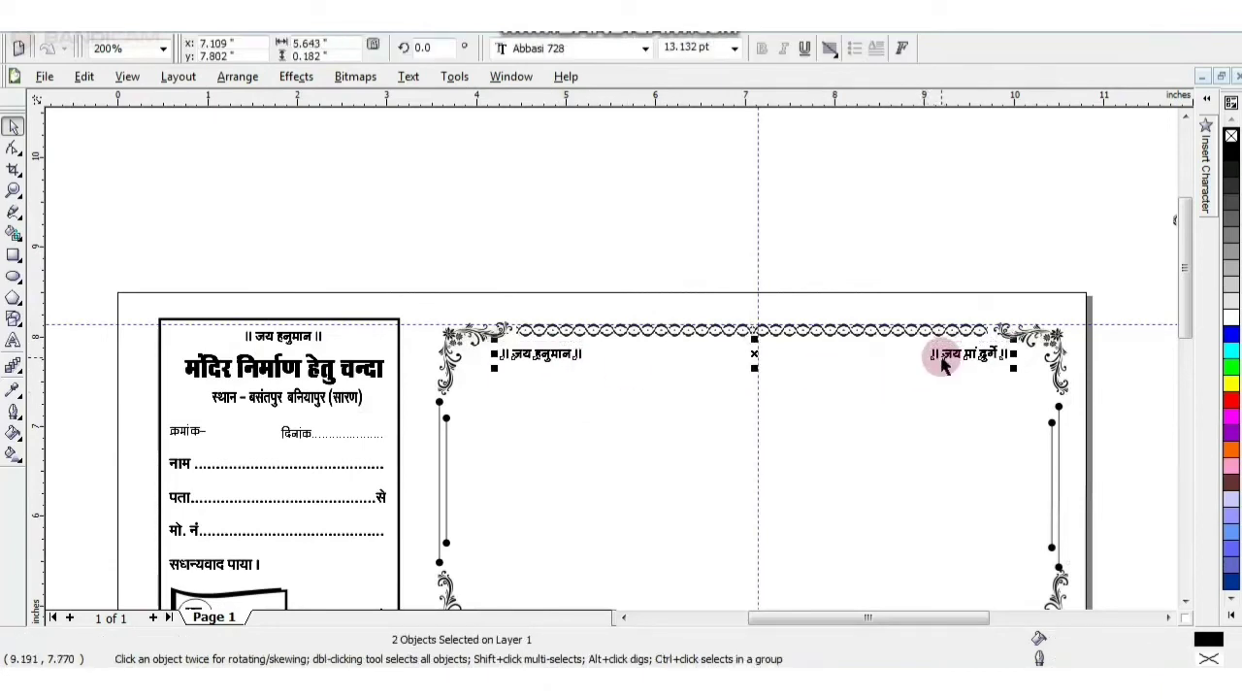
Step: Move the two-line couplet "तुलसी पंछिन के पिये..." into the frame between the invocations, centred on the vertical guideline
scroll(939, 359, down, 1)
click(619, 307)
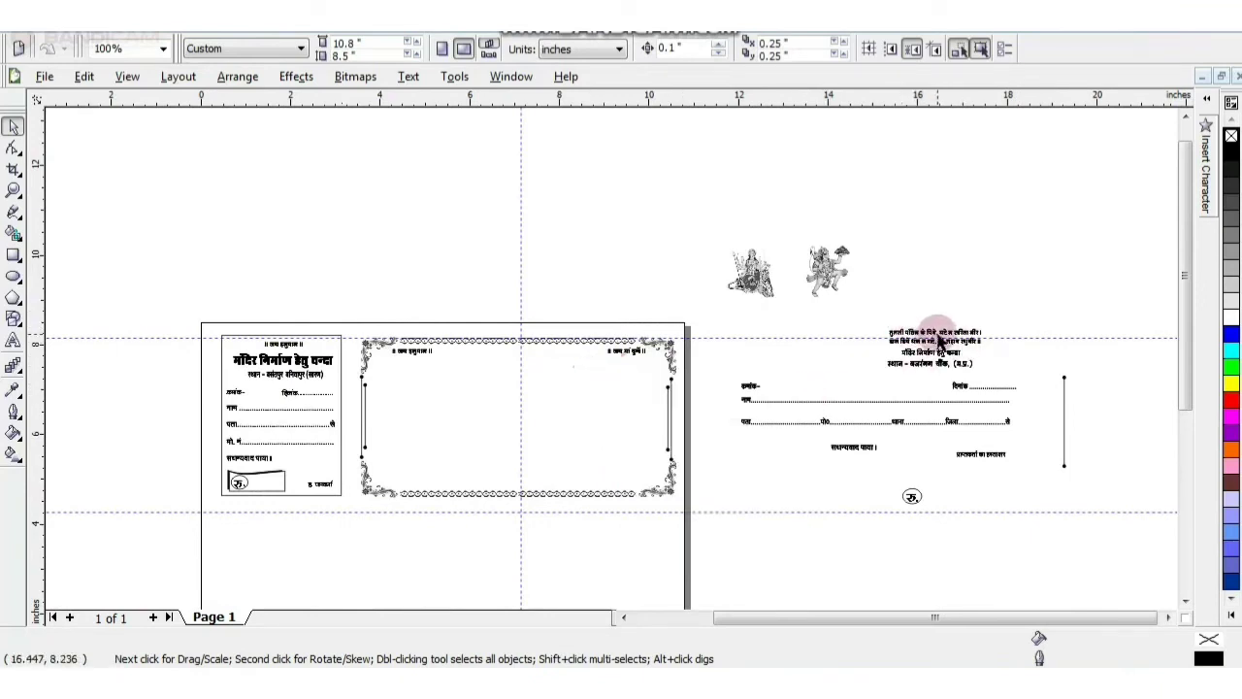
drag(949, 333, 529, 361)
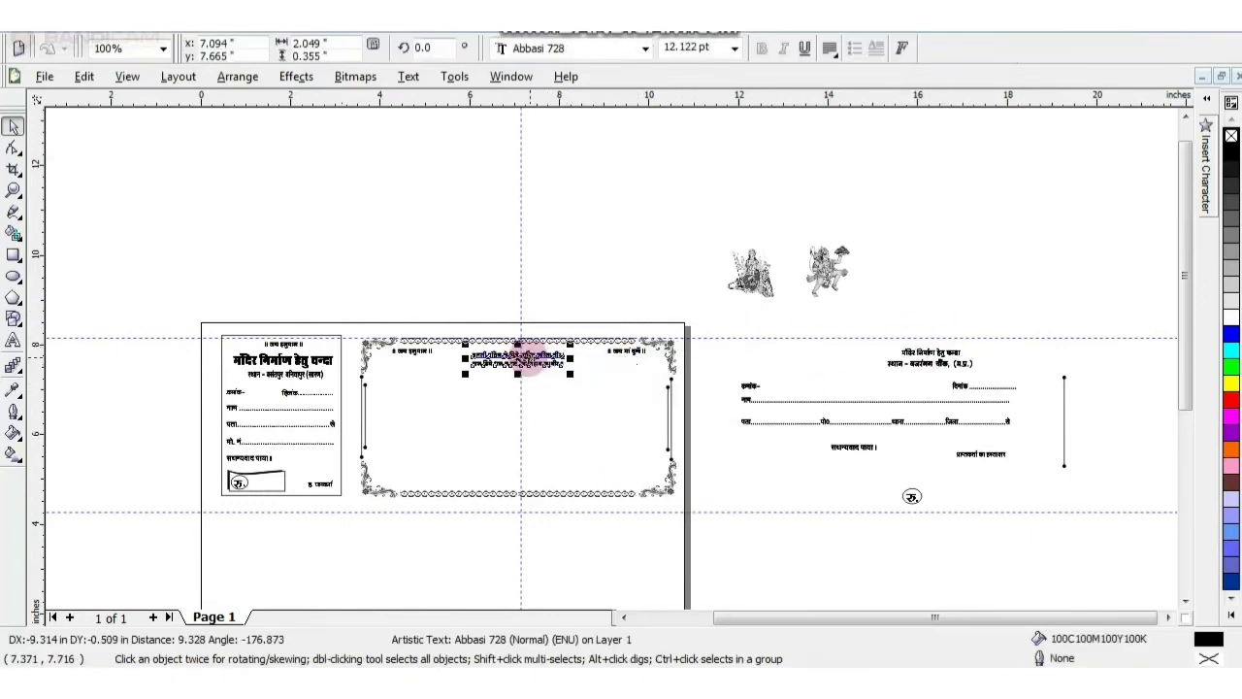
scroll(529, 361, up, 1)
scroll(612, 360, up, 1)
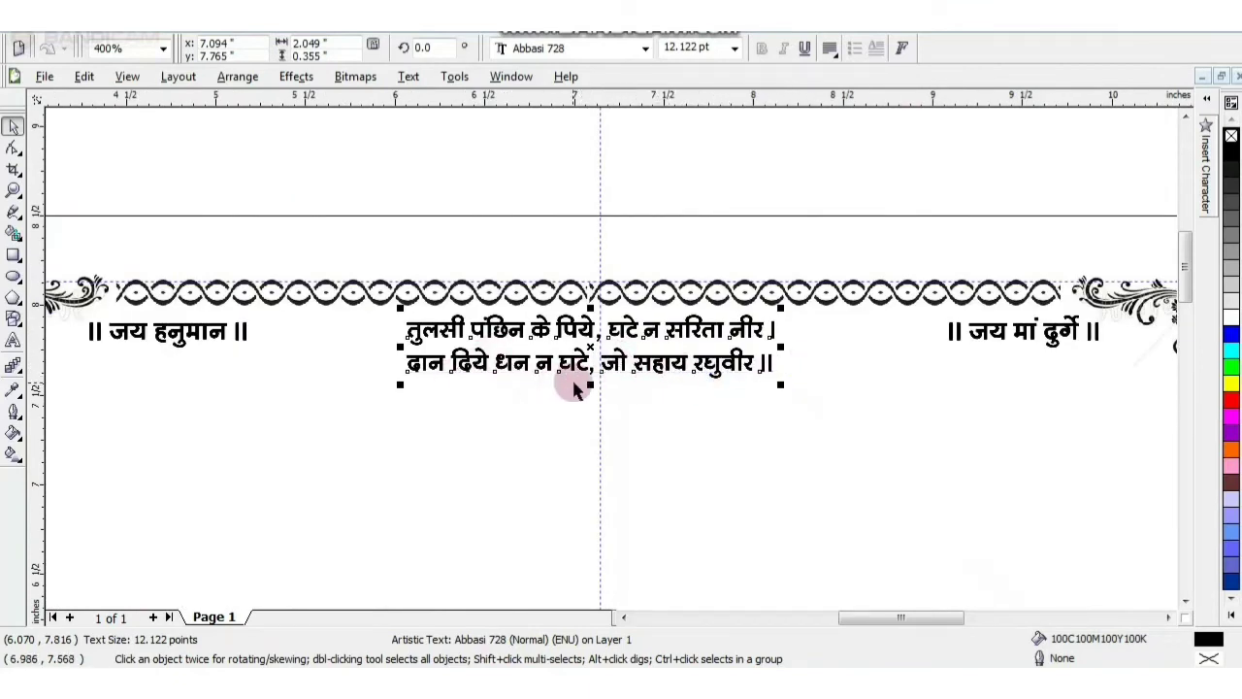
scroll(660, 402, down, 1)
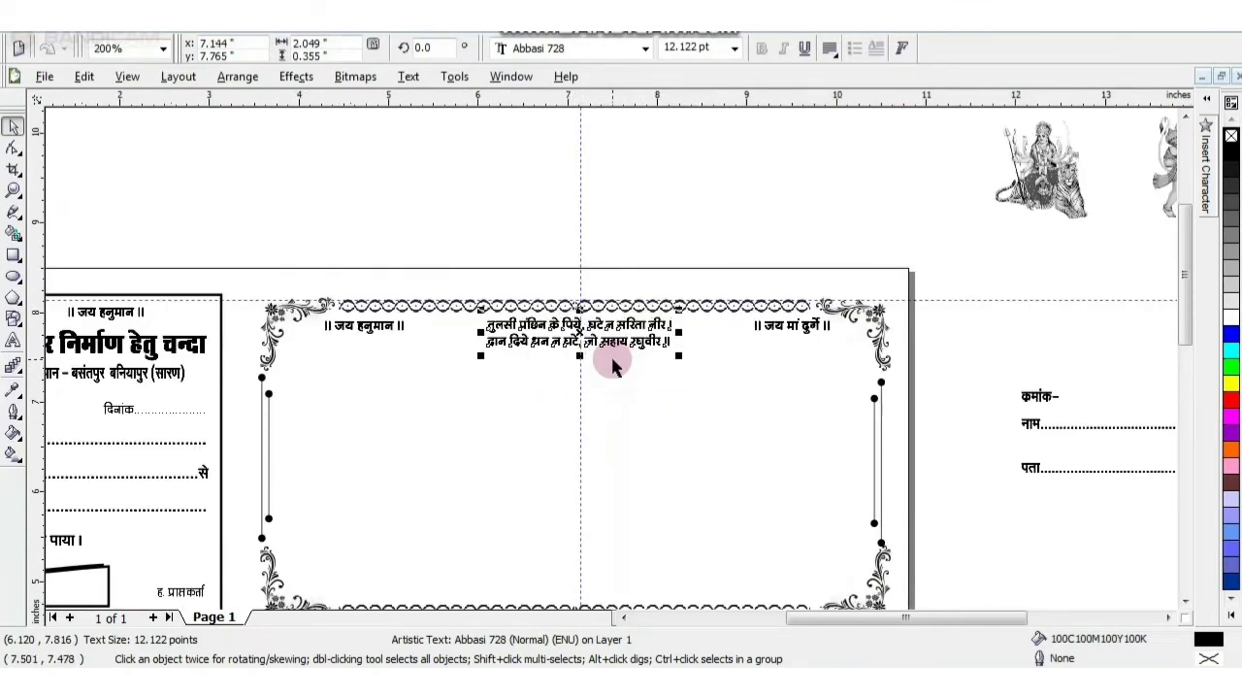
click(620, 213)
Step: Place the Hanuman picture below "॥ जय हनुमान ॥" and the Durga picture below "॥ जय मां दुर्गे ॥" inside the frame
scroll(1114, 167, down, 1)
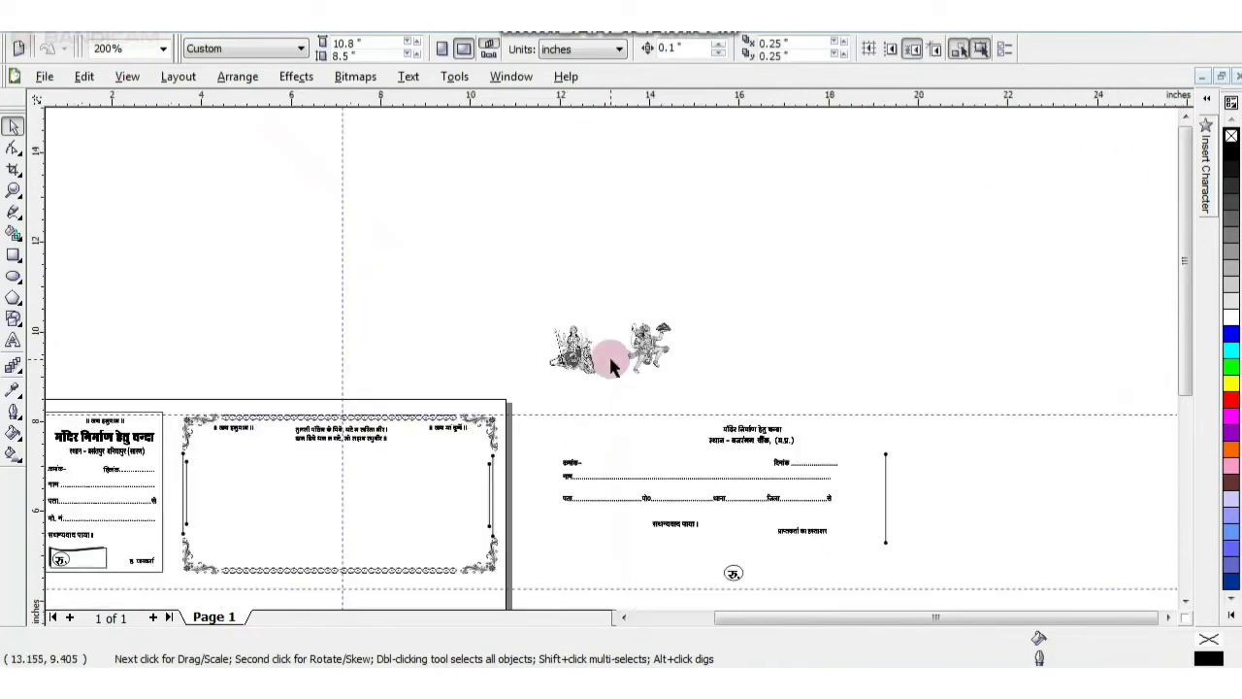
drag(656, 339, 236, 452)
scroll(236, 453, up, 1)
scroll(613, 364, down, 1)
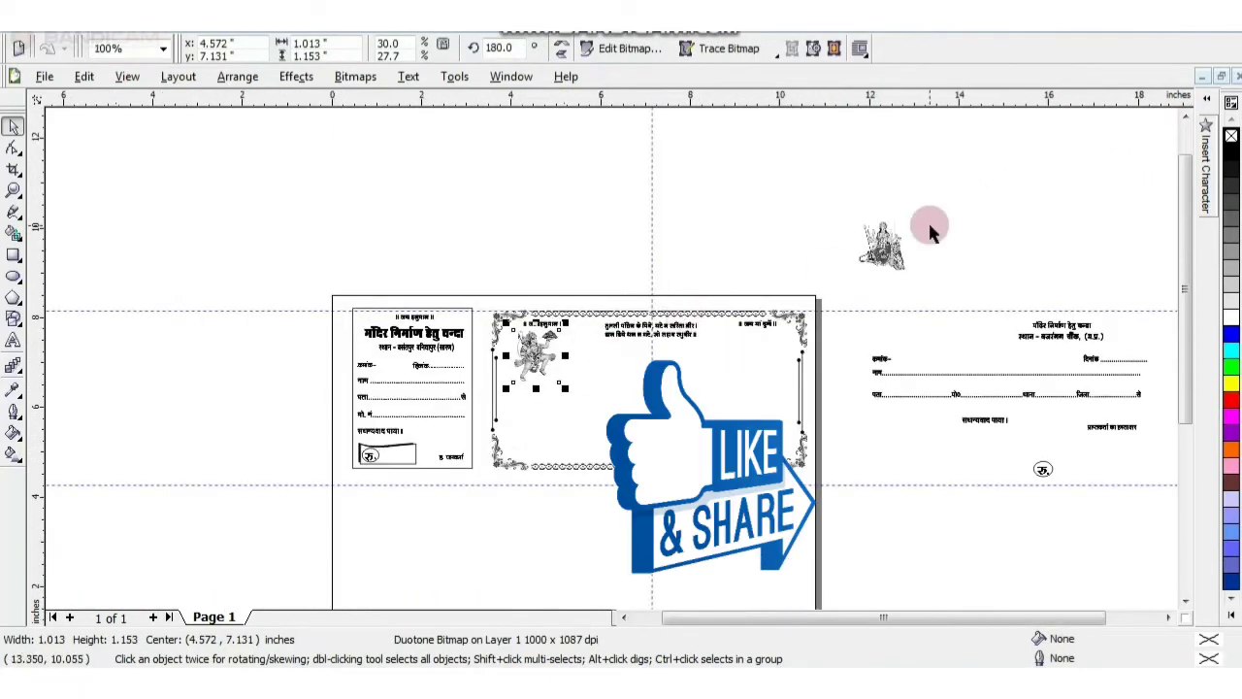
drag(902, 247, 779, 354)
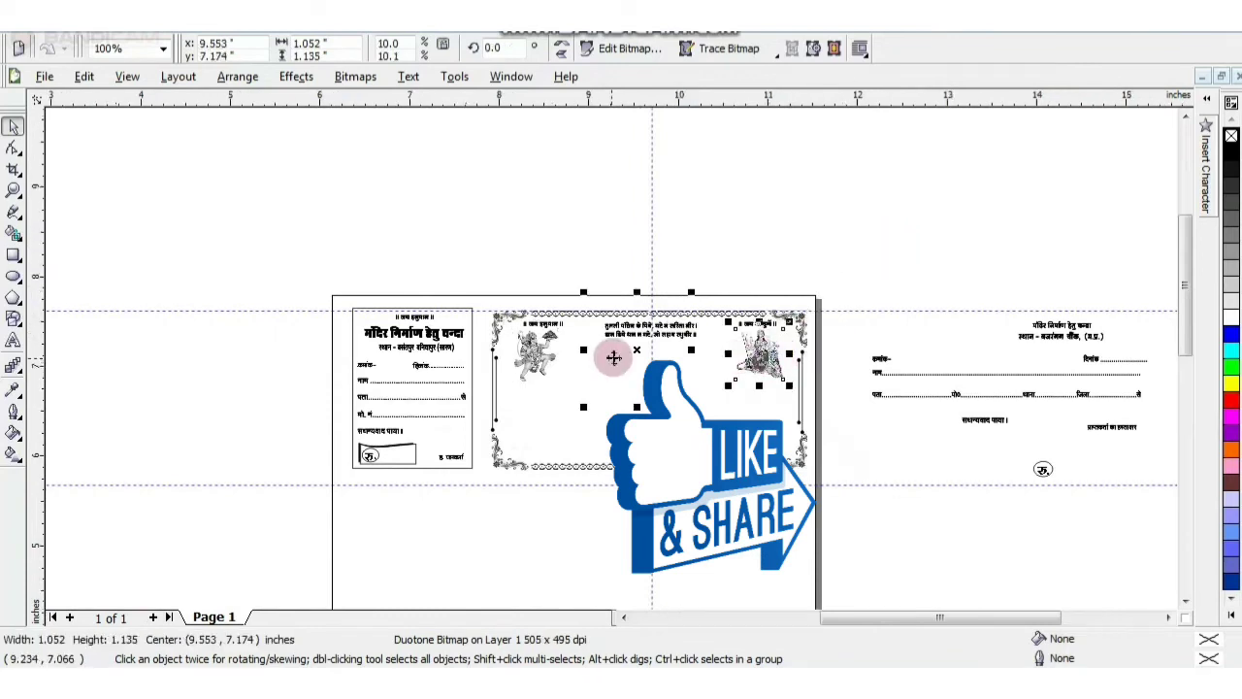
scroll(616, 357, up, 1)
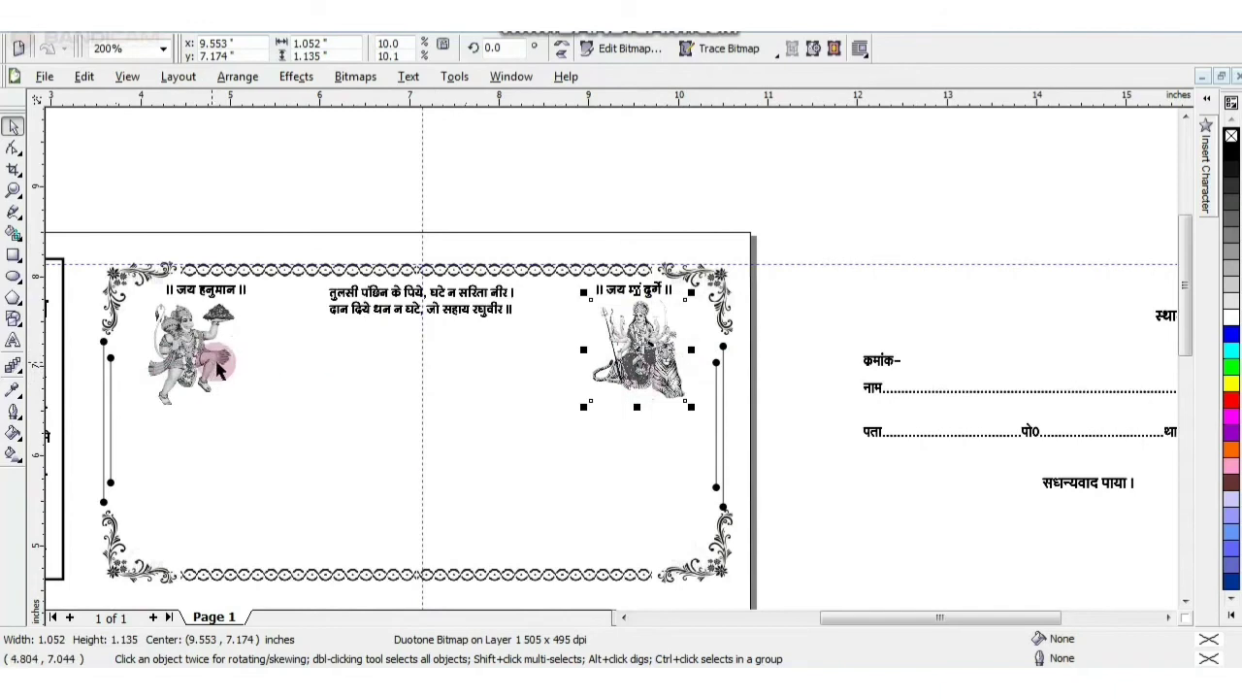
Step: Lower the centred couplet by 0.05 inches
click(310, 172)
click(454, 315)
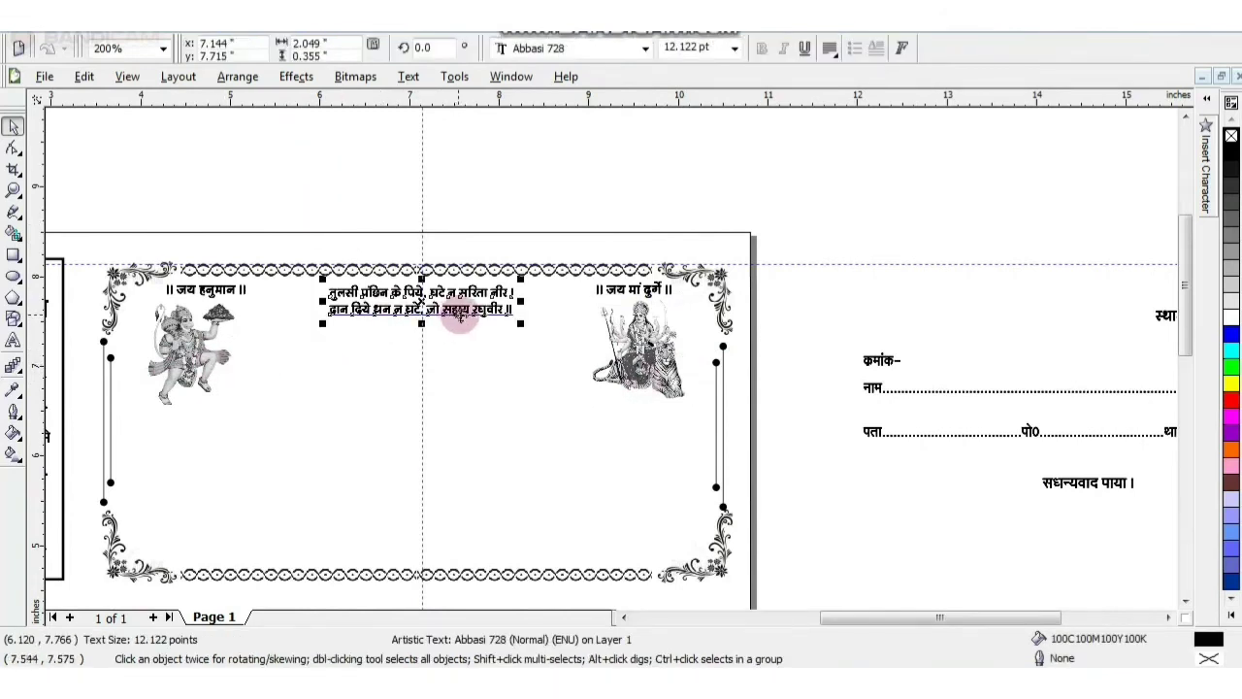
click(457, 230)
Step: Move the title "मंदिर निर्माण हेतु चन्दा" and the "स्थान" line into the frame, one under the other below the couplet
scroll(609, 359, down, 1)
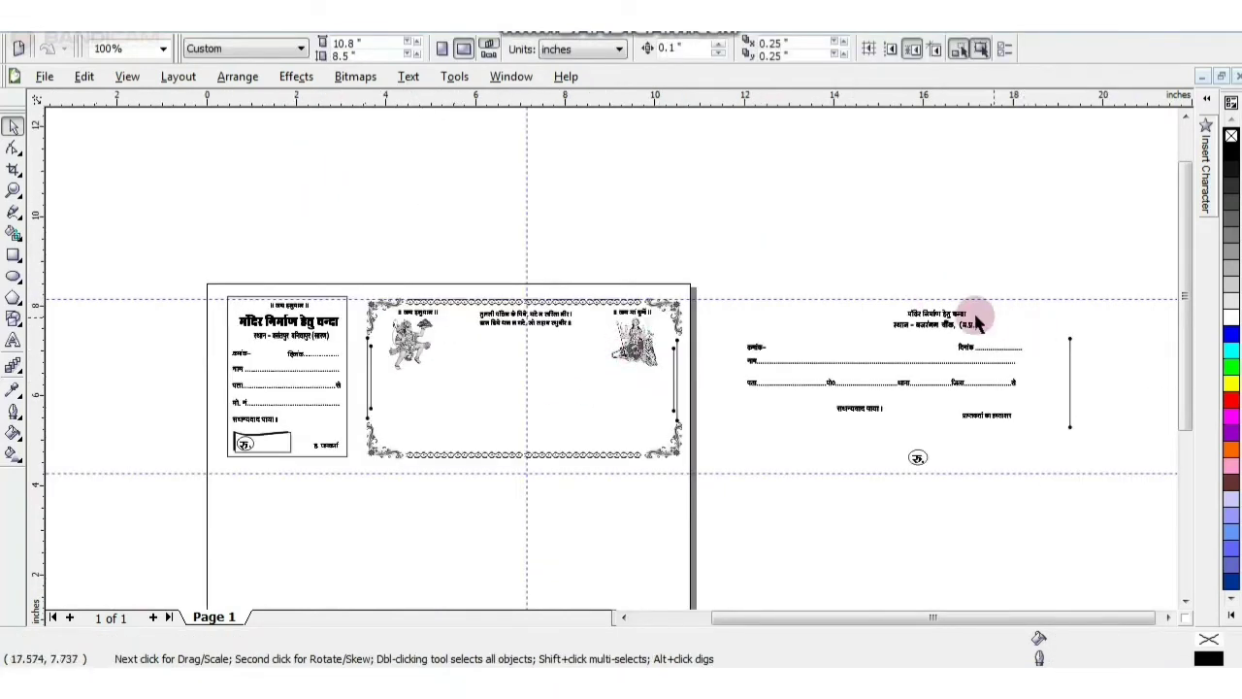
click(931, 310)
drag(931, 311, 524, 338)
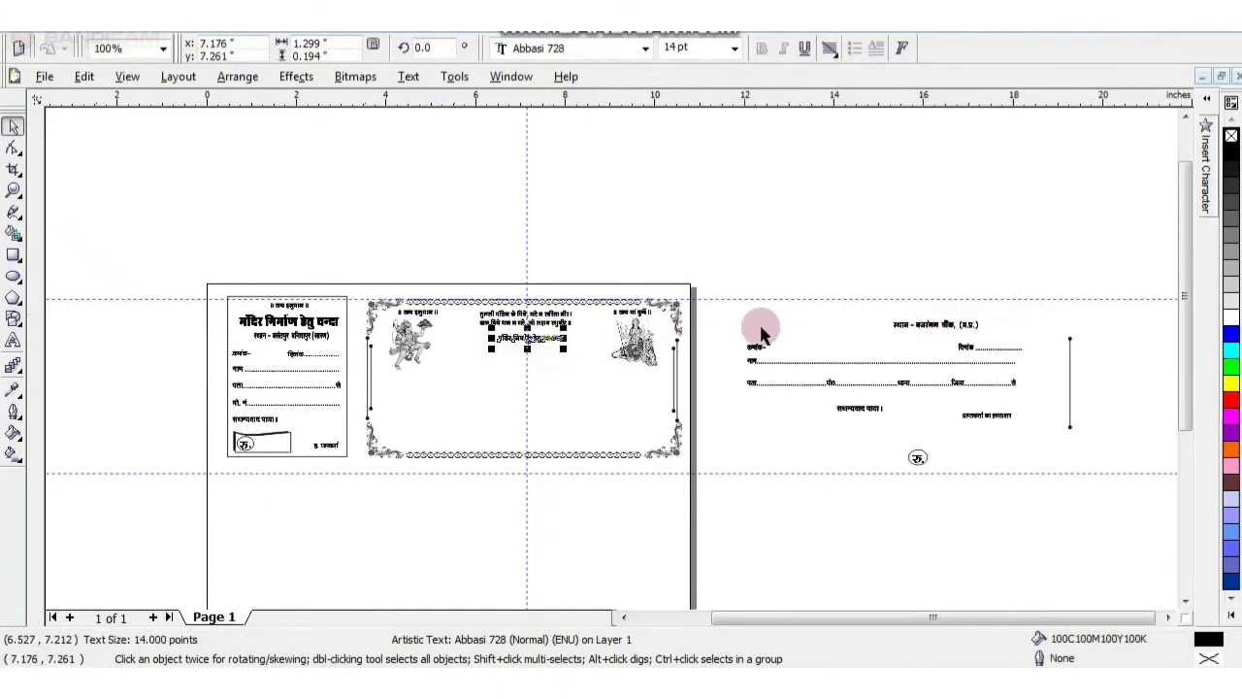
drag(928, 327, 527, 357)
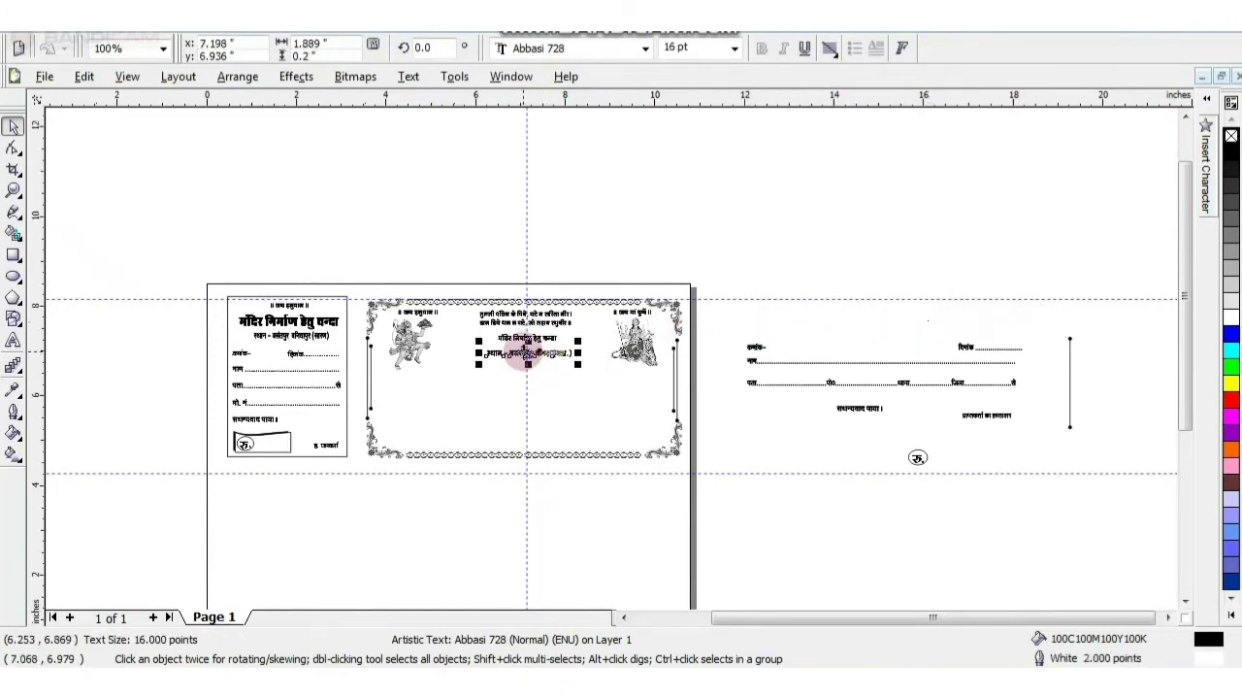
Step: Nudge the "स्थान" line inside the frame 0.1 inches to the left
scroll(527, 357, up, 1)
click(664, 334)
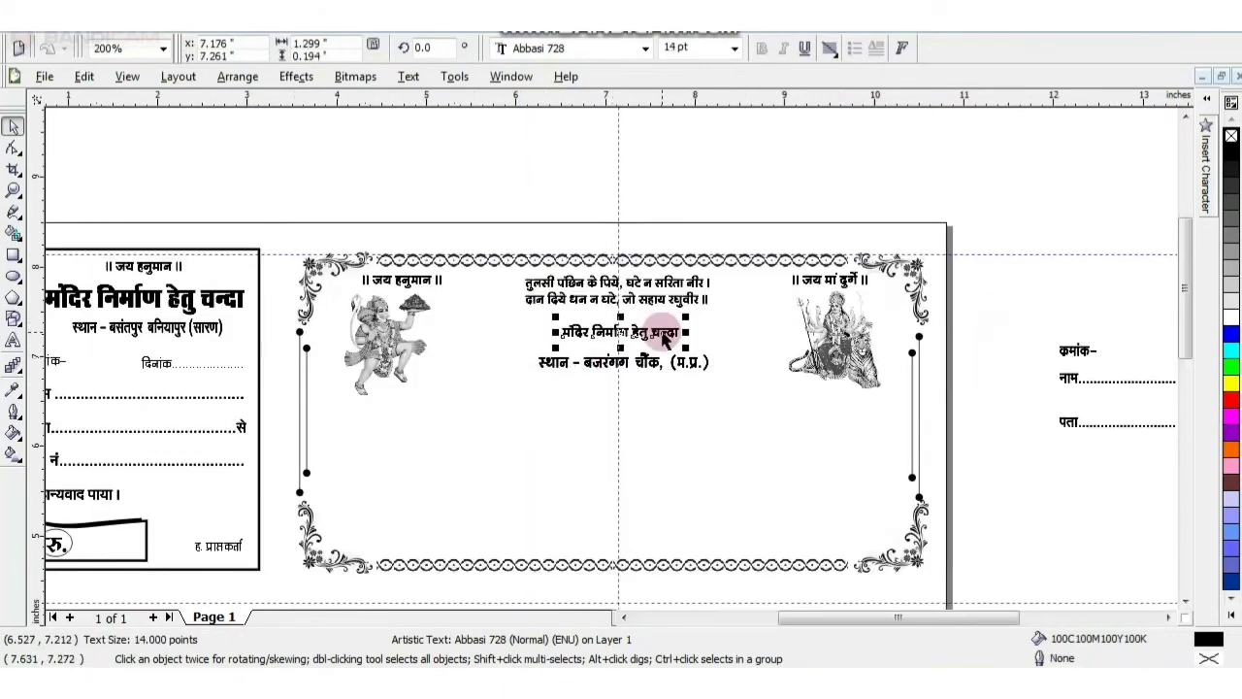
click(643, 367)
key(Left)
click(683, 131)
click(636, 364)
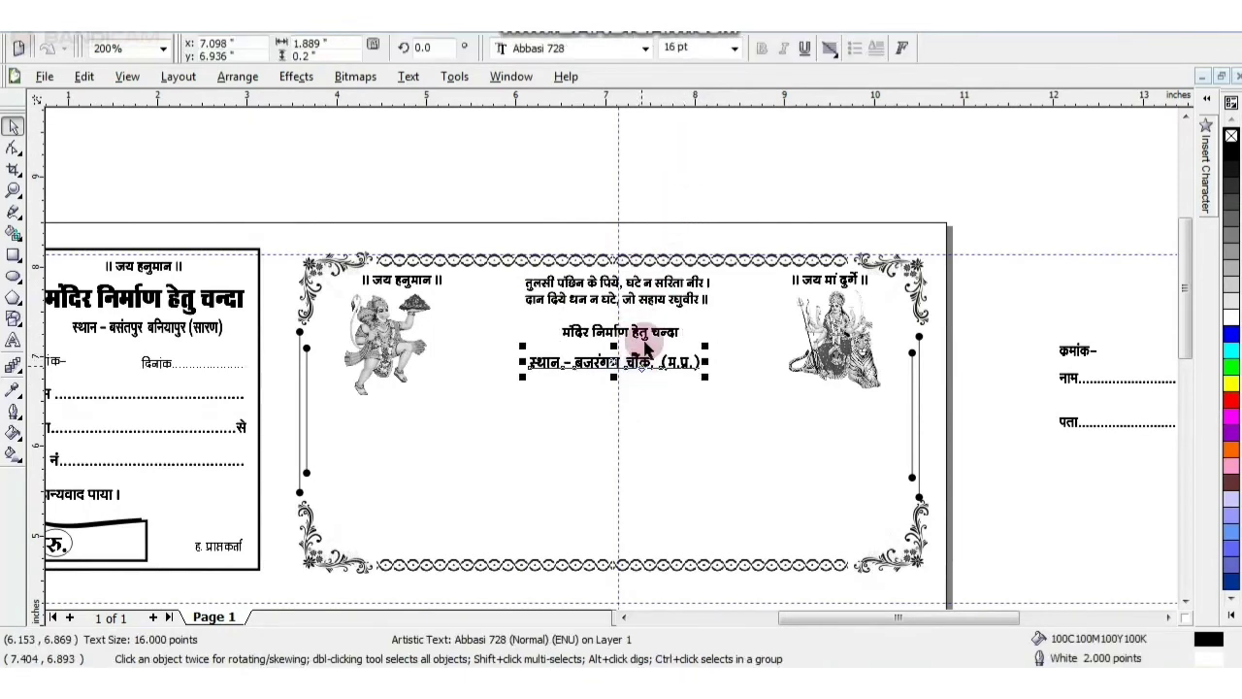
Step: Set the receipt title "मंदिर निर्माण हेतु चन्दा" in Abbasi Balram and enlarge it to span the space between the two pictures
click(652, 330)
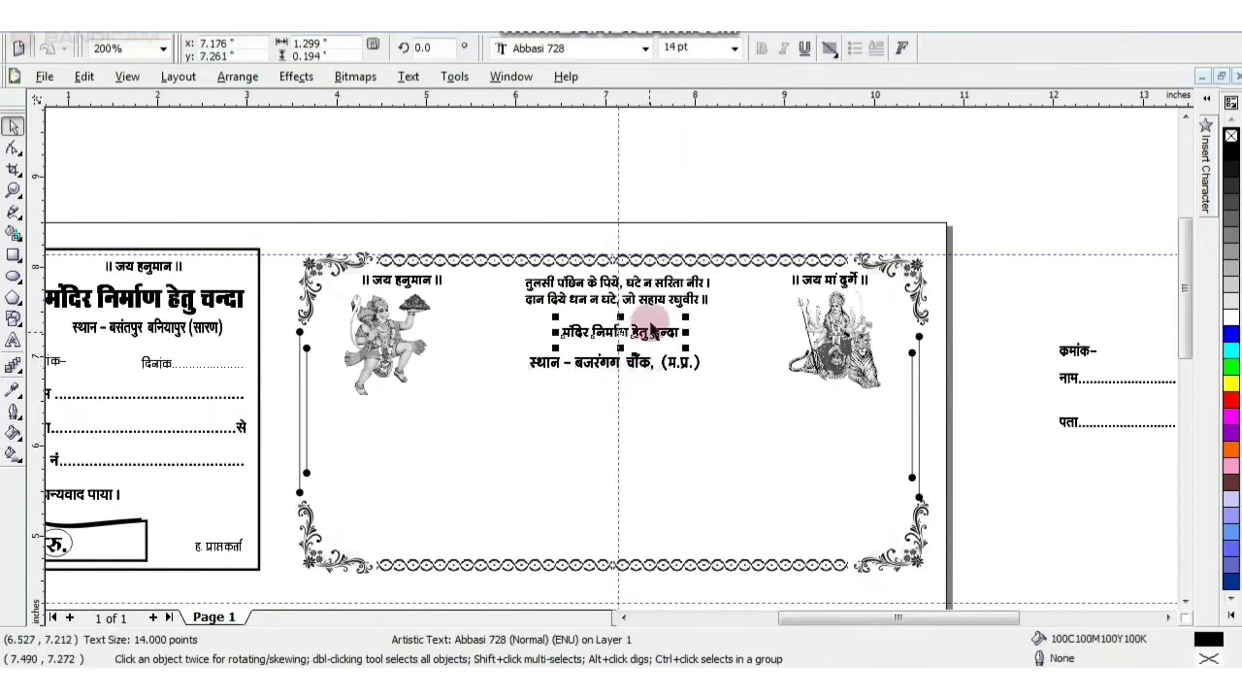
click(640, 49)
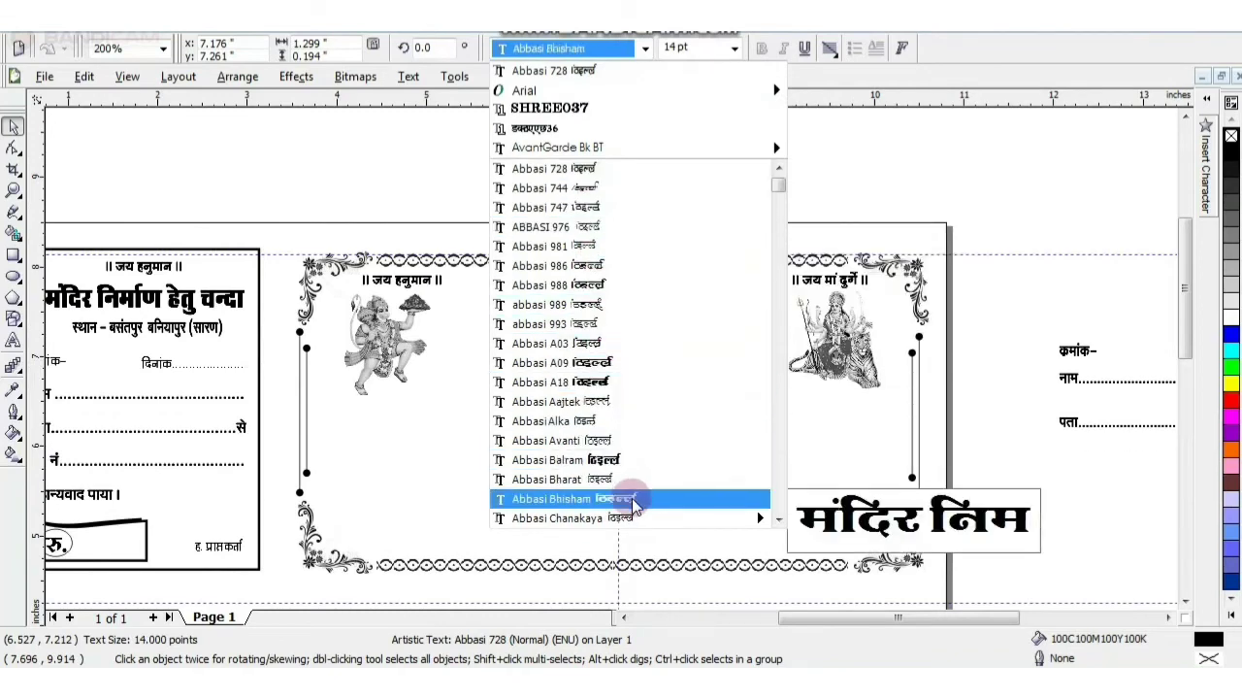
click(632, 459)
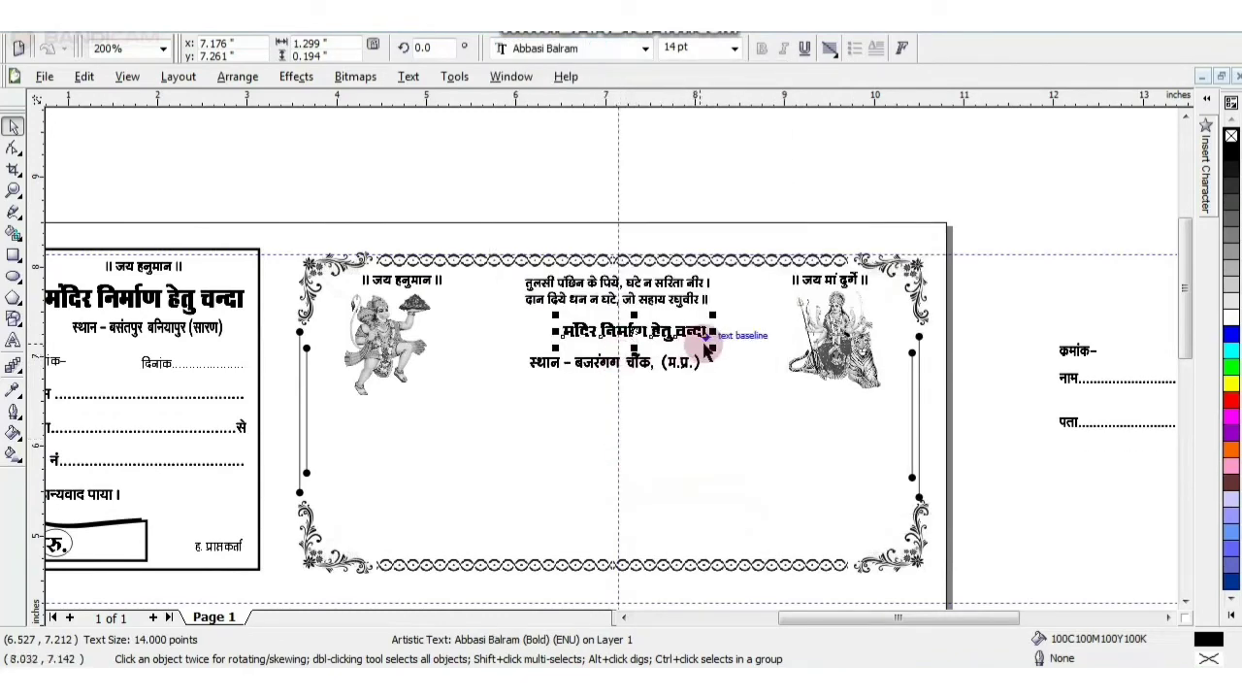
drag(720, 353, 790, 367)
Step: Nudge the "स्थान" line 0.05 inches down and right, and delete the surplus letter so it reads "बजरंग चौंक"
click(645, 367)
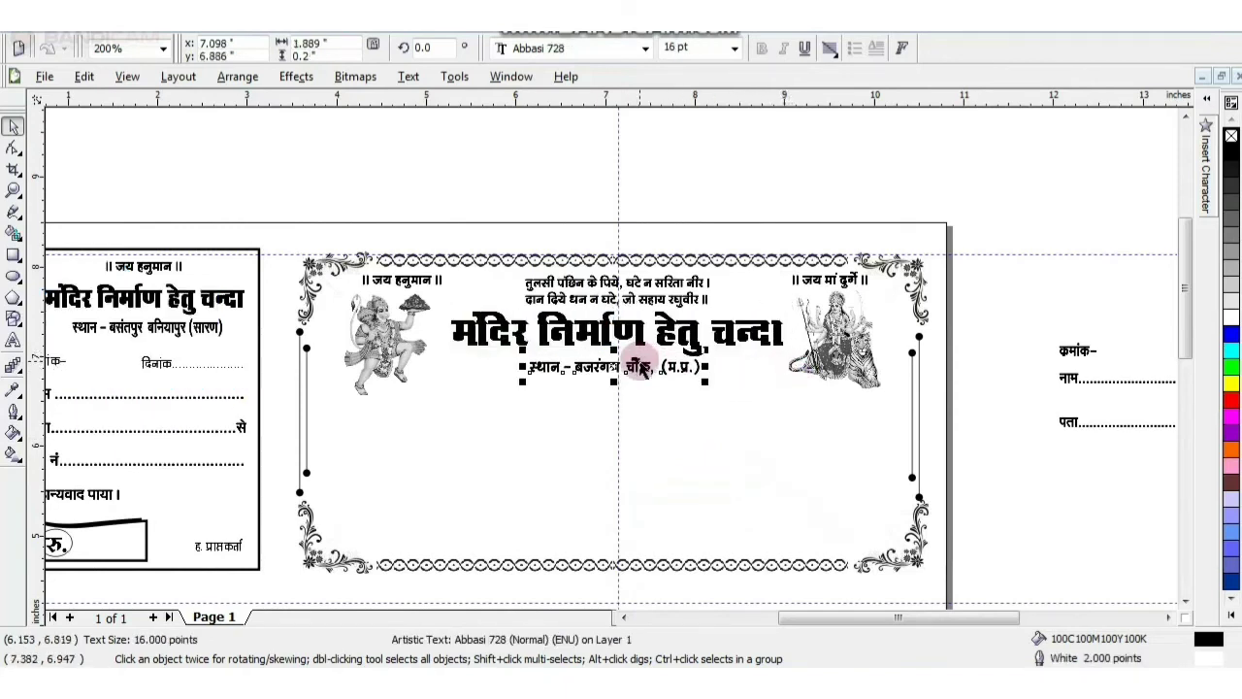
key(Right)
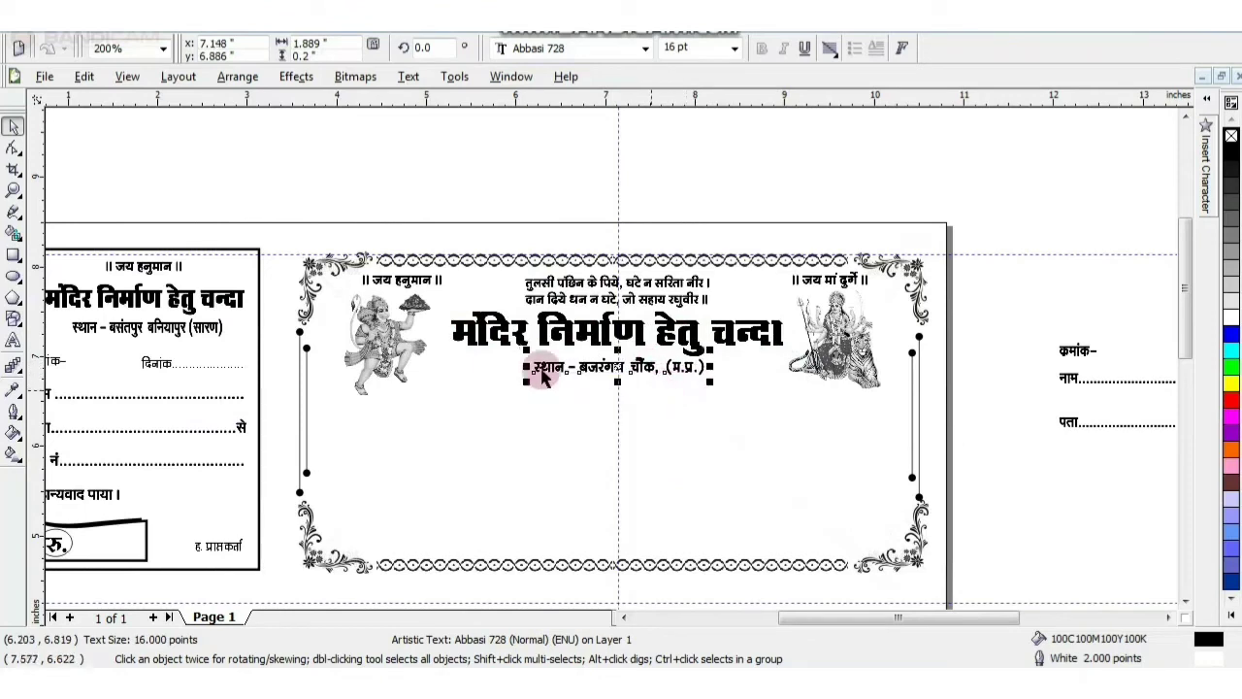
click(14, 340)
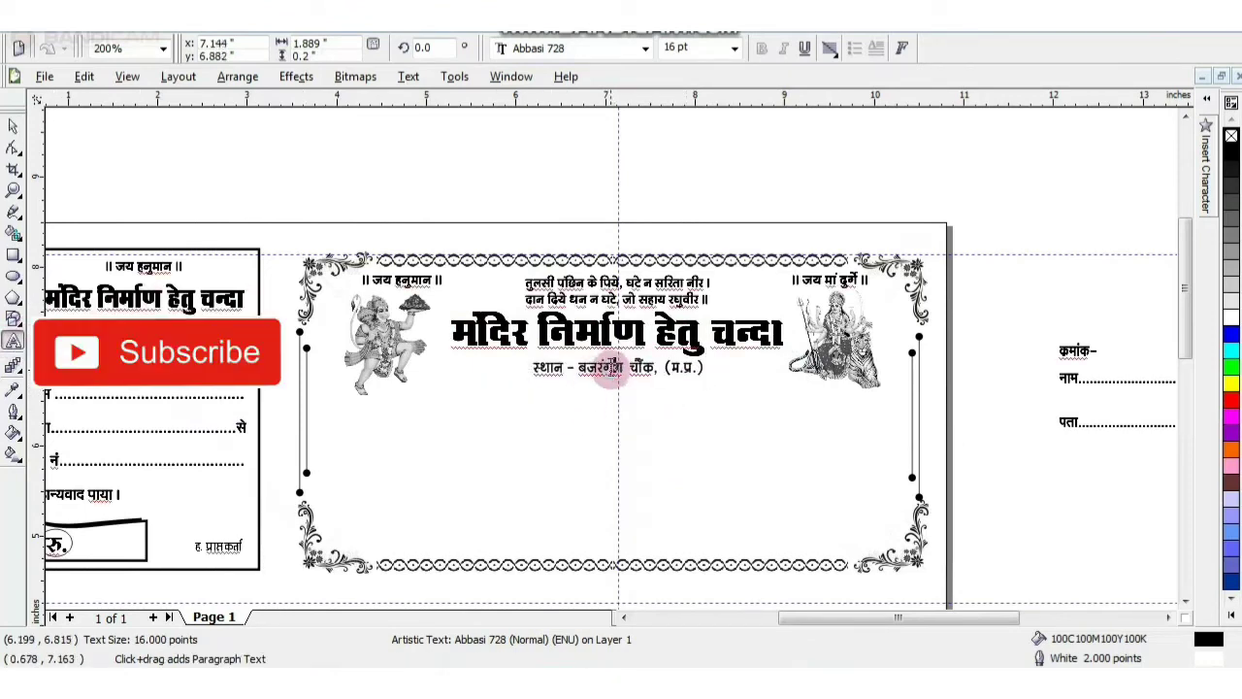
key(BackSpace)
click(11, 127)
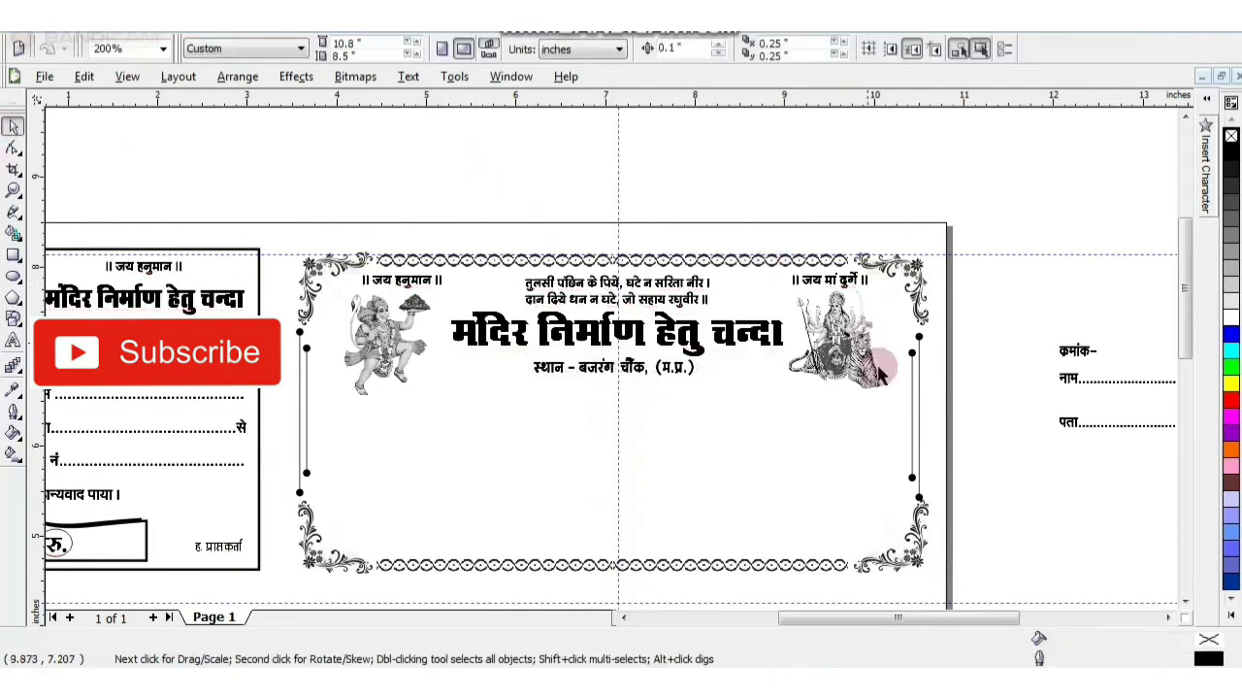
Step: Place the "क्रमांक" and "दिनांक" fields below the pictures and the "नाम" and "पता" lines beneath them, left-aligned with "क्रमांक"
drag(1072, 354, 356, 405)
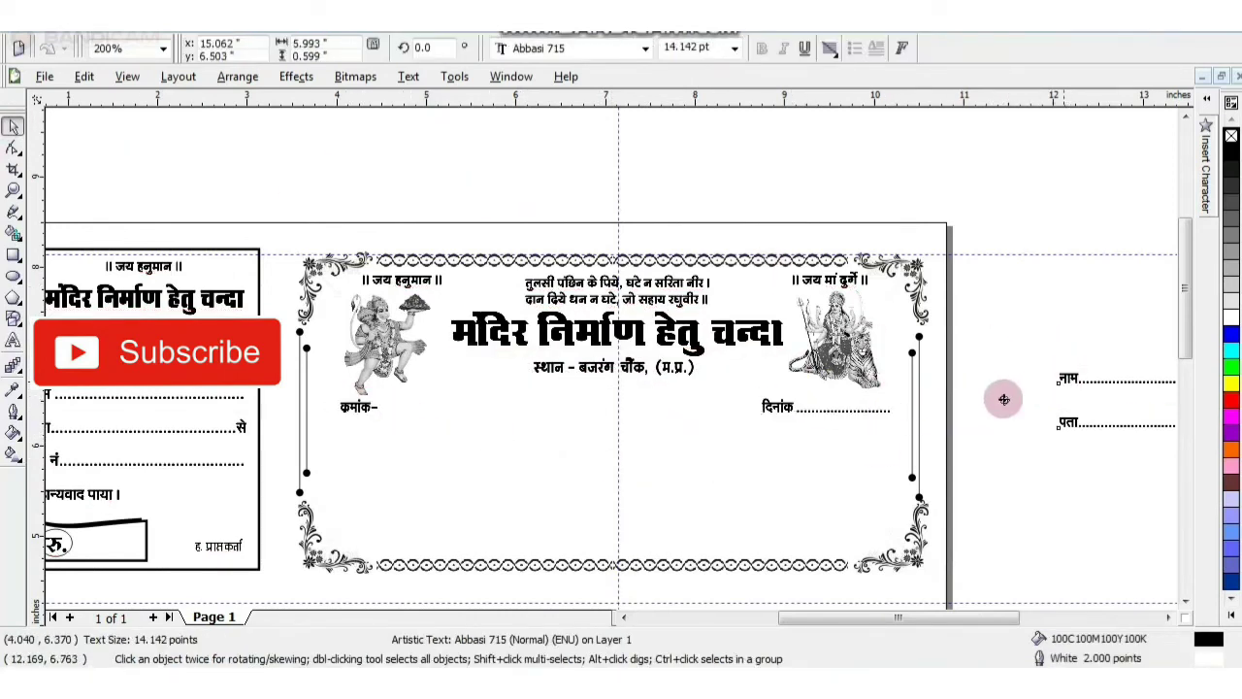
drag(1009, 388, 367, 434)
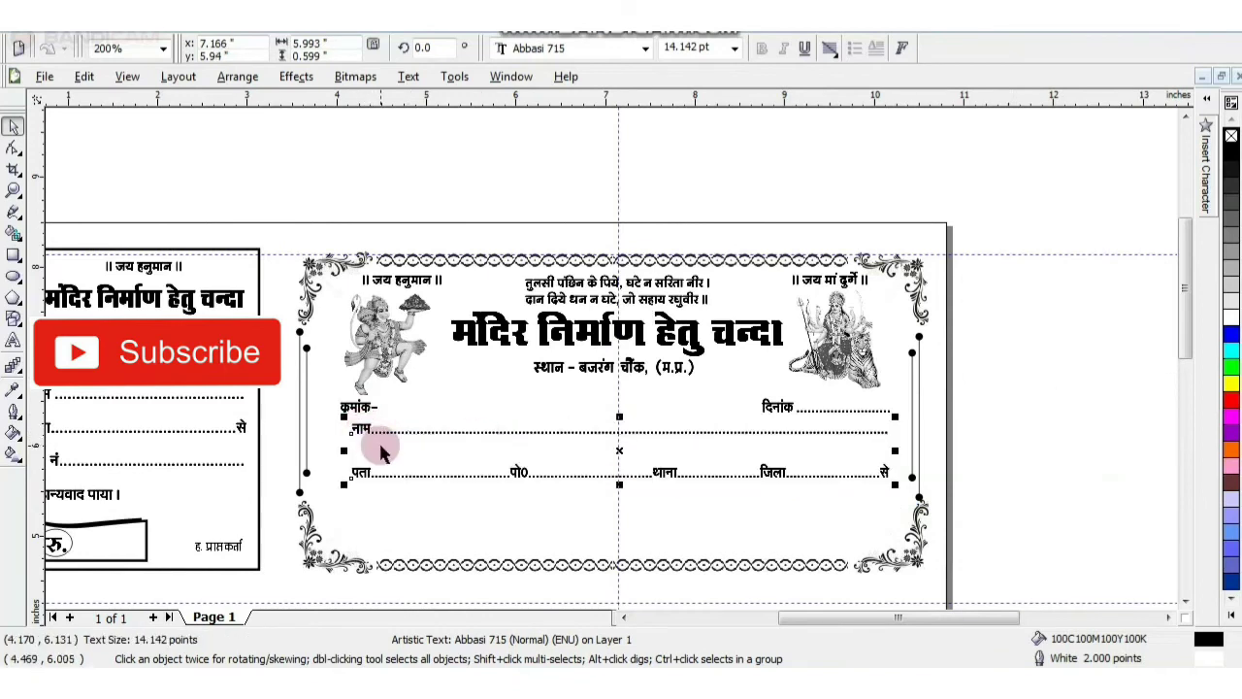
key(Left)
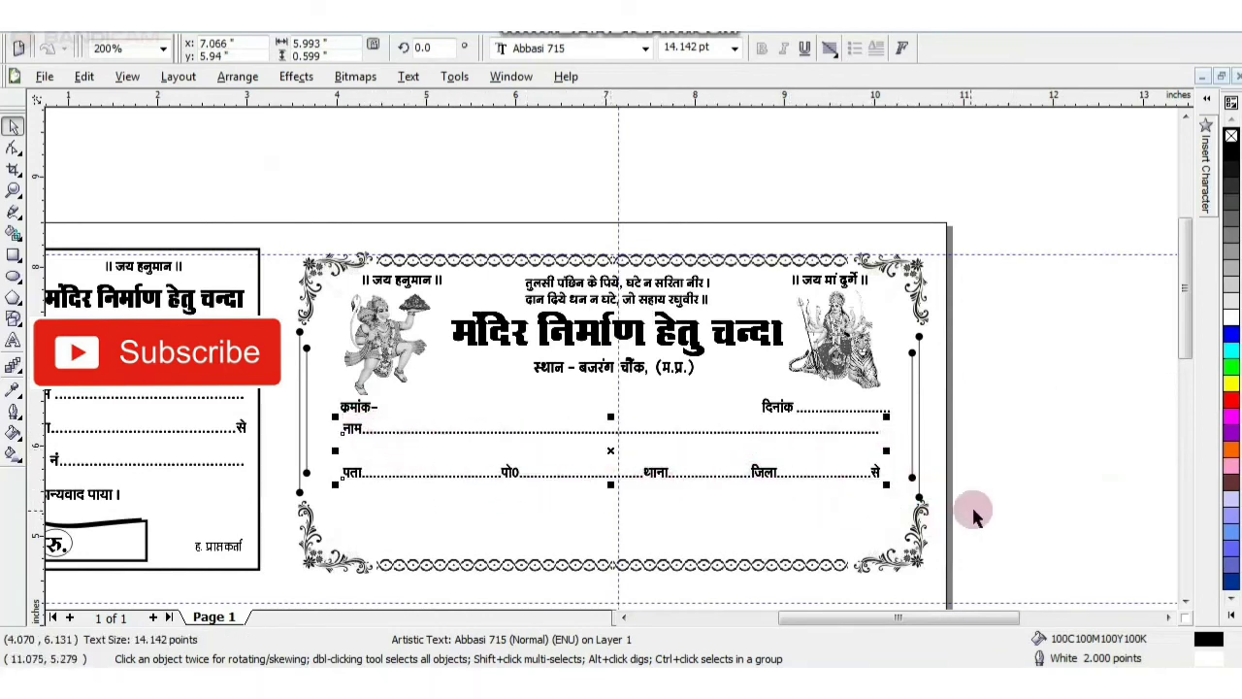
Step: Delete the spare "रु." symbol beside the page and move "सधन्यवाद पाया ।" to the frame's centre below the address line
scroll(974, 515, down, 1)
drag(809, 344, 934, 416)
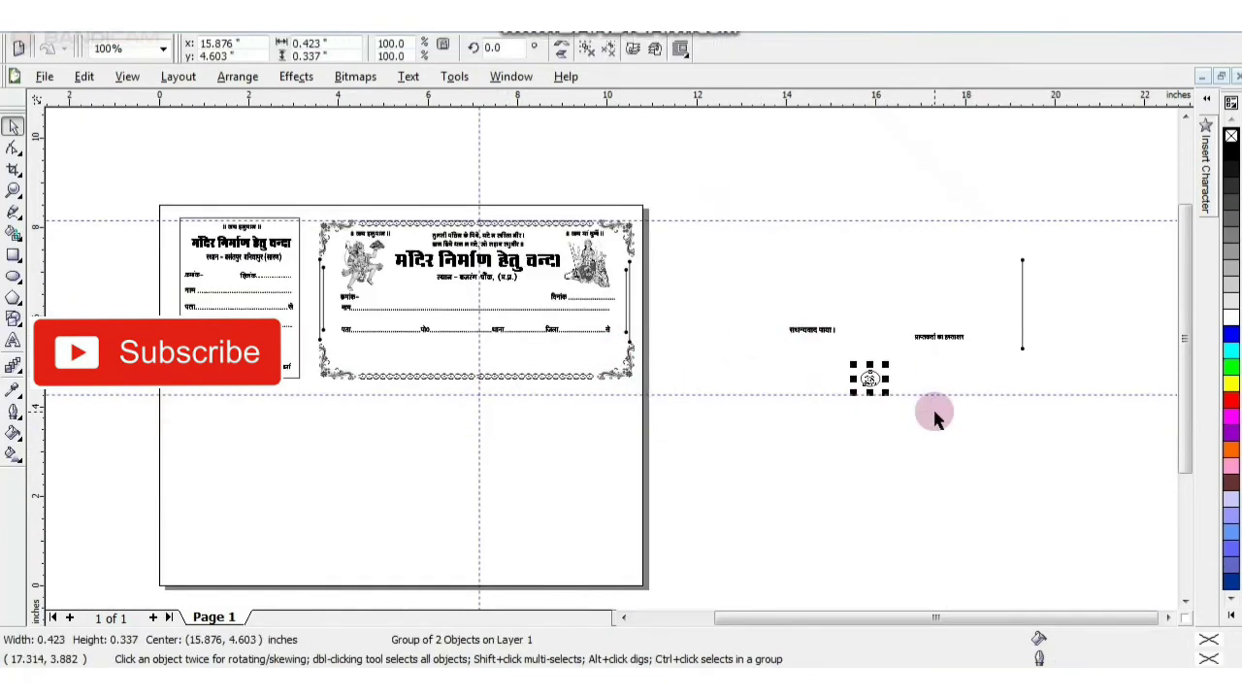
click(804, 335)
drag(813, 334, 465, 355)
scroll(465, 355, up, 1)
scroll(771, 379, down, 1)
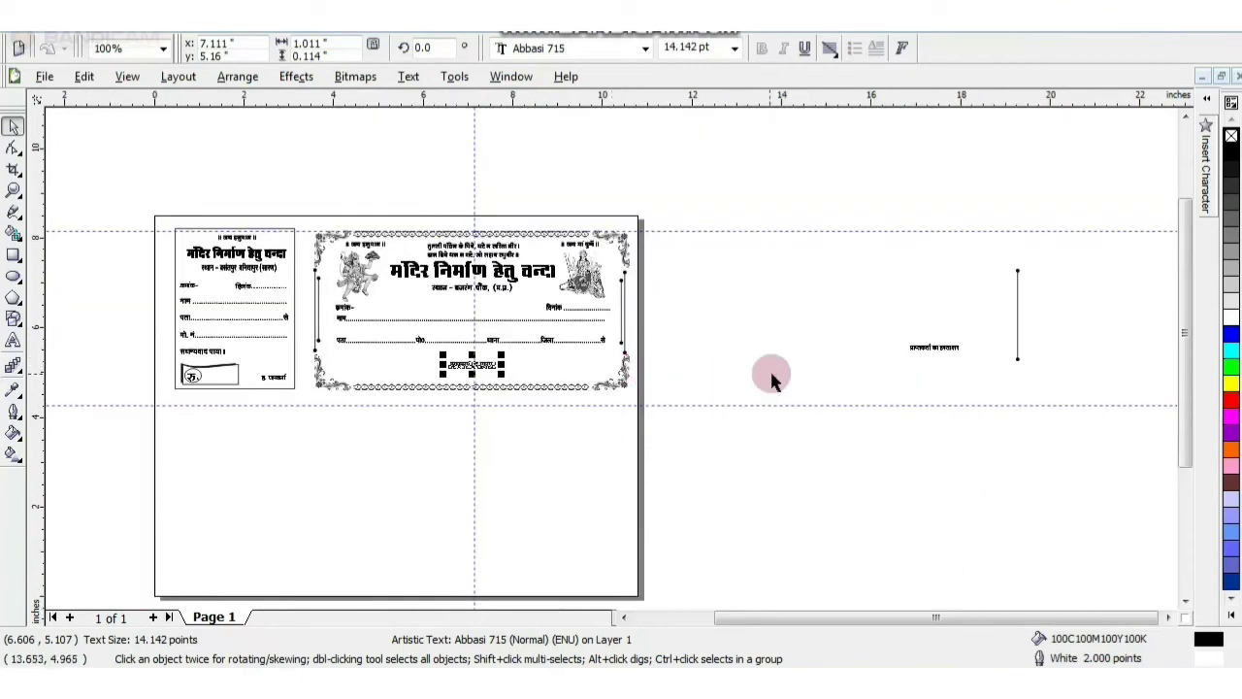
Step: Move "प्राप्तकर्ता का हस्ताक्षर" into the frame's lower-right corner, just above the bottom border
click(771, 379)
mouse_move(923, 345)
mouse_down()
mouse_move(554, 363)
mouse_move(922, 357)
mouse_move(554, 375)
mouse_move(621, 365)
mouse_up()
scroll(611, 358, up, 2)
scroll(602, 378, down, 1)
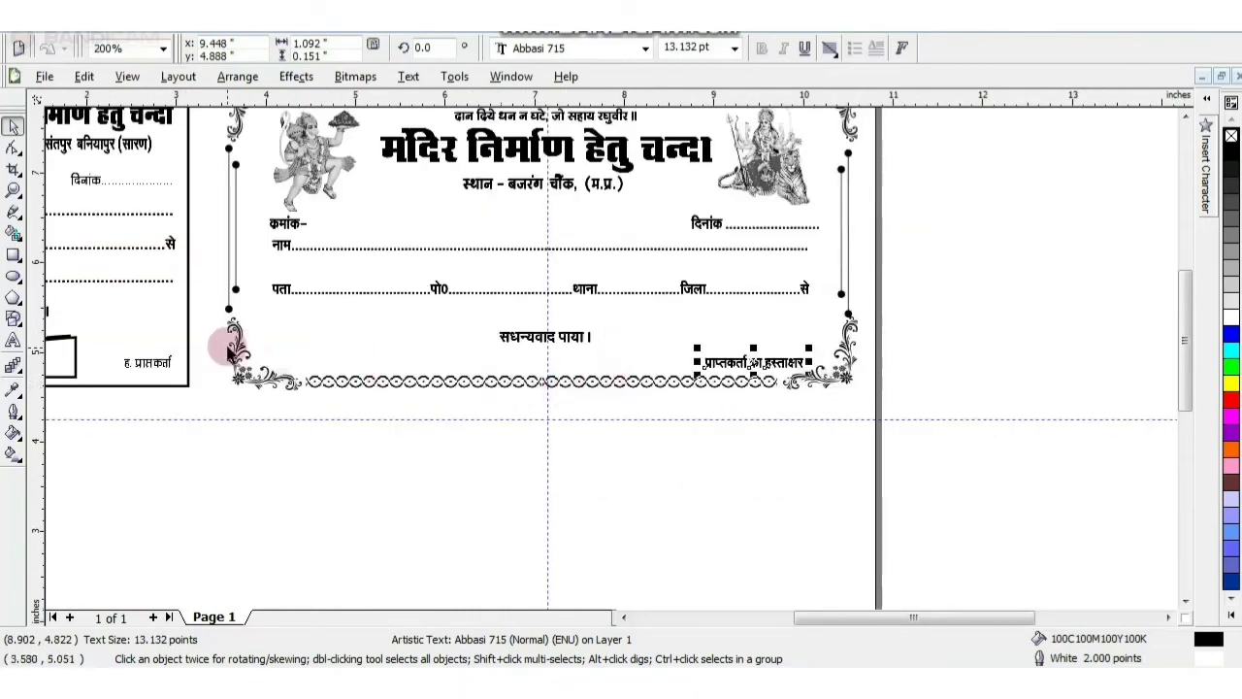
Step: Copy the counterfoil's "रु." amount box into the larger receipt's lower-left corner, enlarged to about 1.56 by 0.46 inches
scroll(551, 395, down, 1)
click(549, 396)
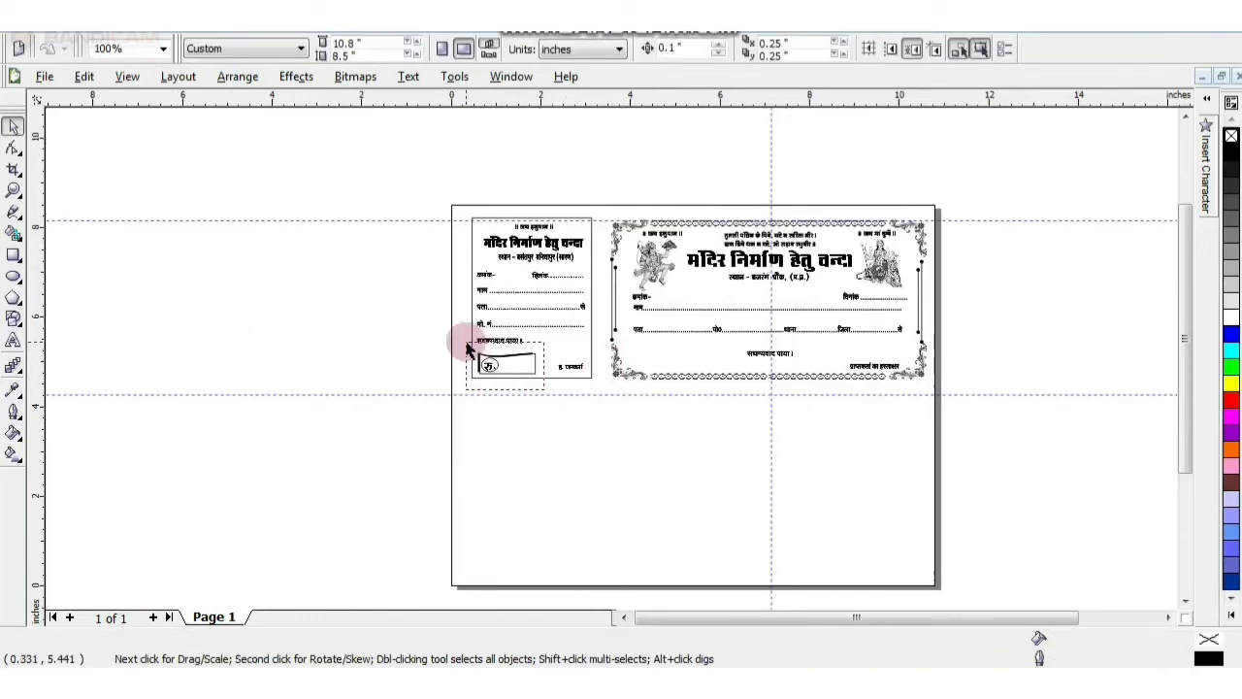
drag(466, 342, 697, 338)
scroll(613, 355, up, 4)
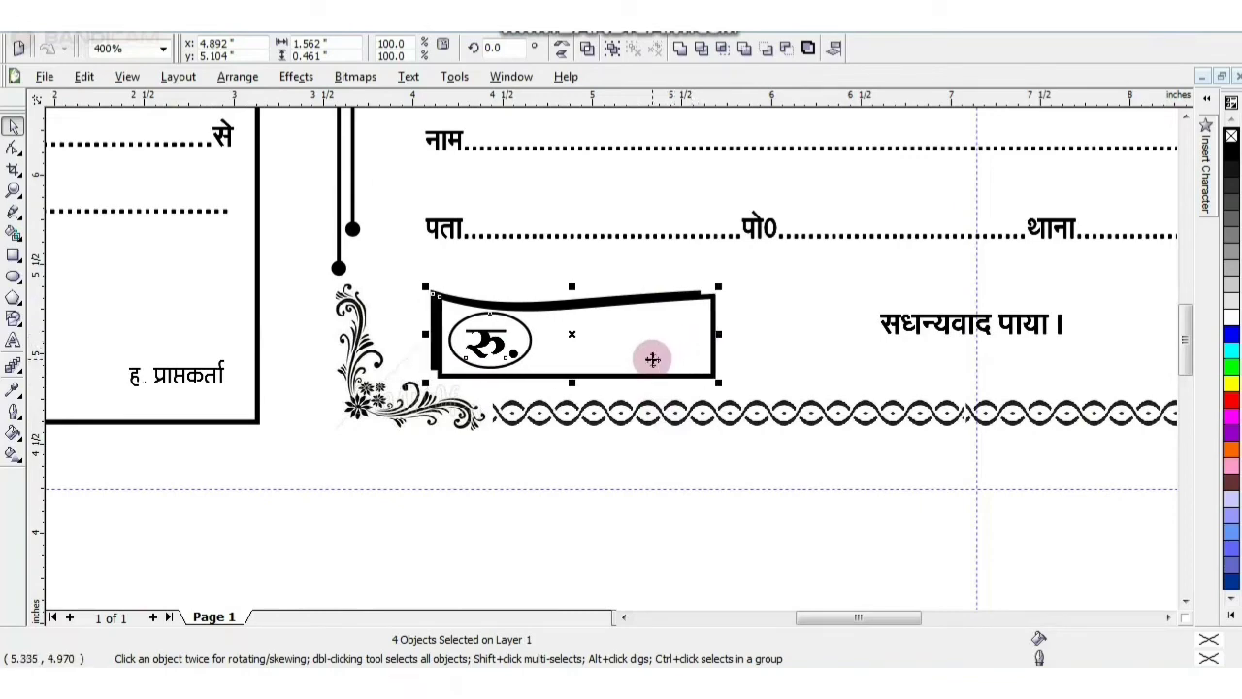
scroll(656, 355, down, 2)
click(665, 443)
click(20, 199)
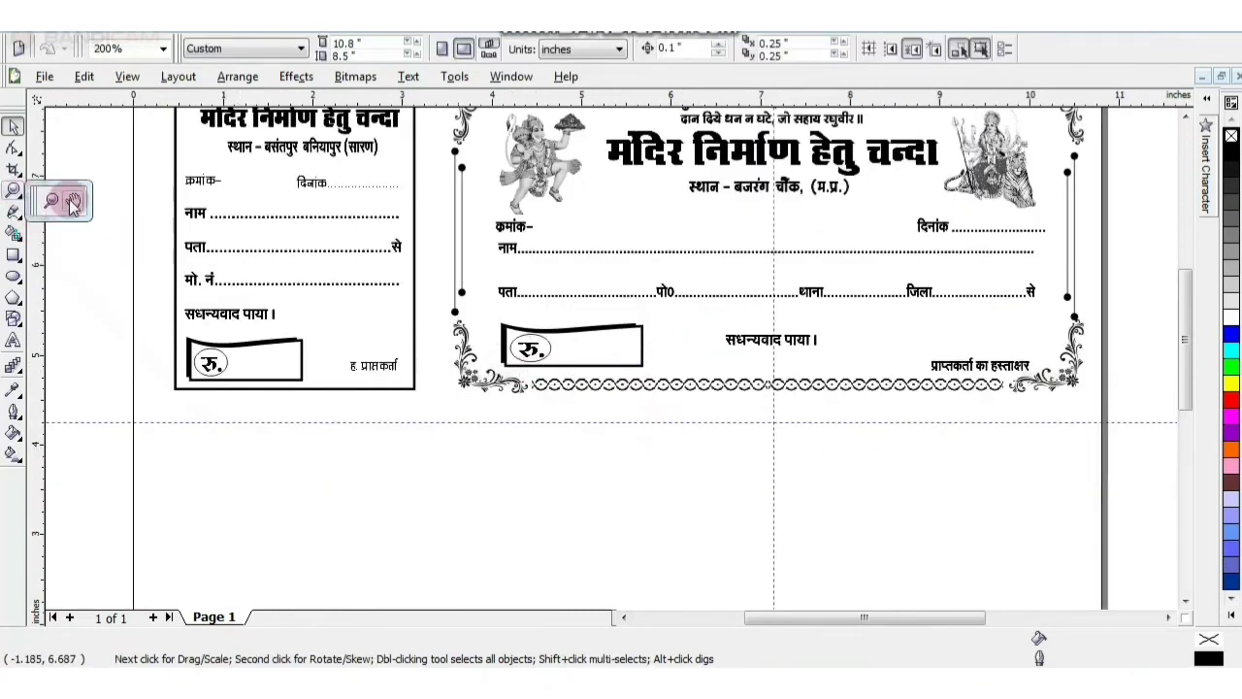
click(61, 200)
drag(224, 213, 362, 327)
click(13, 127)
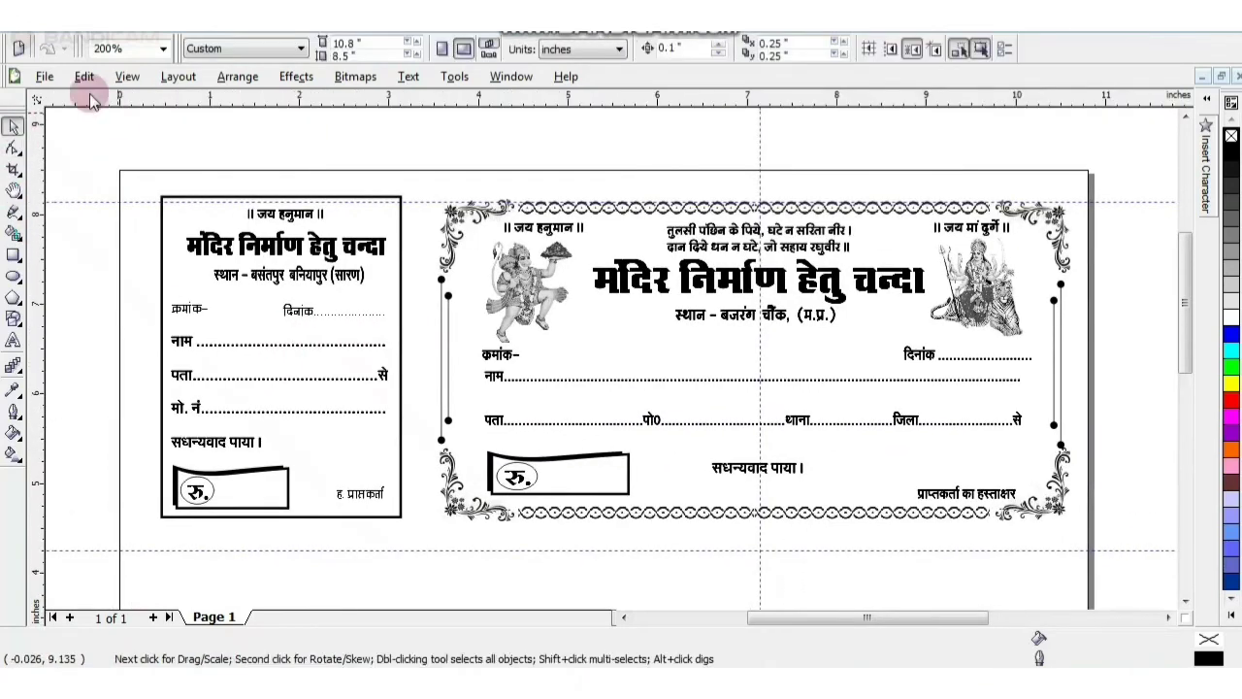
Step: Draw a vertical dividing line about 3.95 inches long in the gap between the counterfoil and the larger receipt
click(13, 213)
click(251, 145)
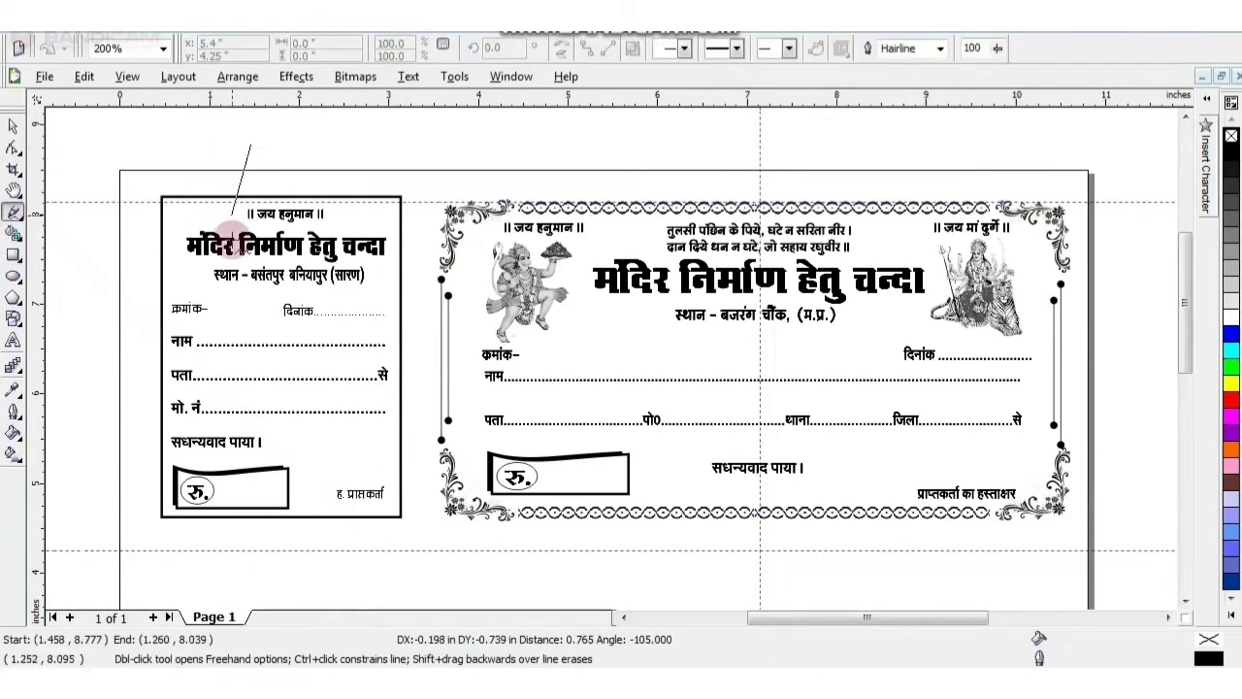
click(250, 291)
key(space)
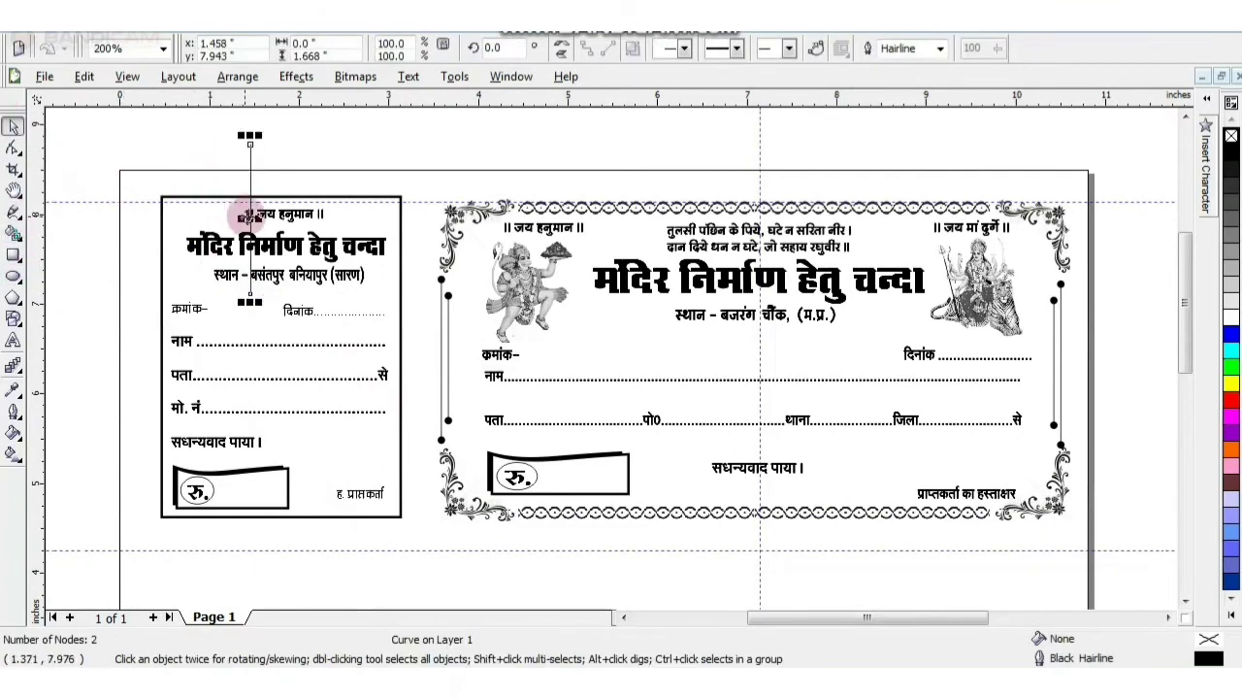
drag(250, 215, 421, 260)
drag(420, 342, 477, 548)
Step: Give the dividing line a dashed outline style with a width of 1.0 pt
click(13, 412)
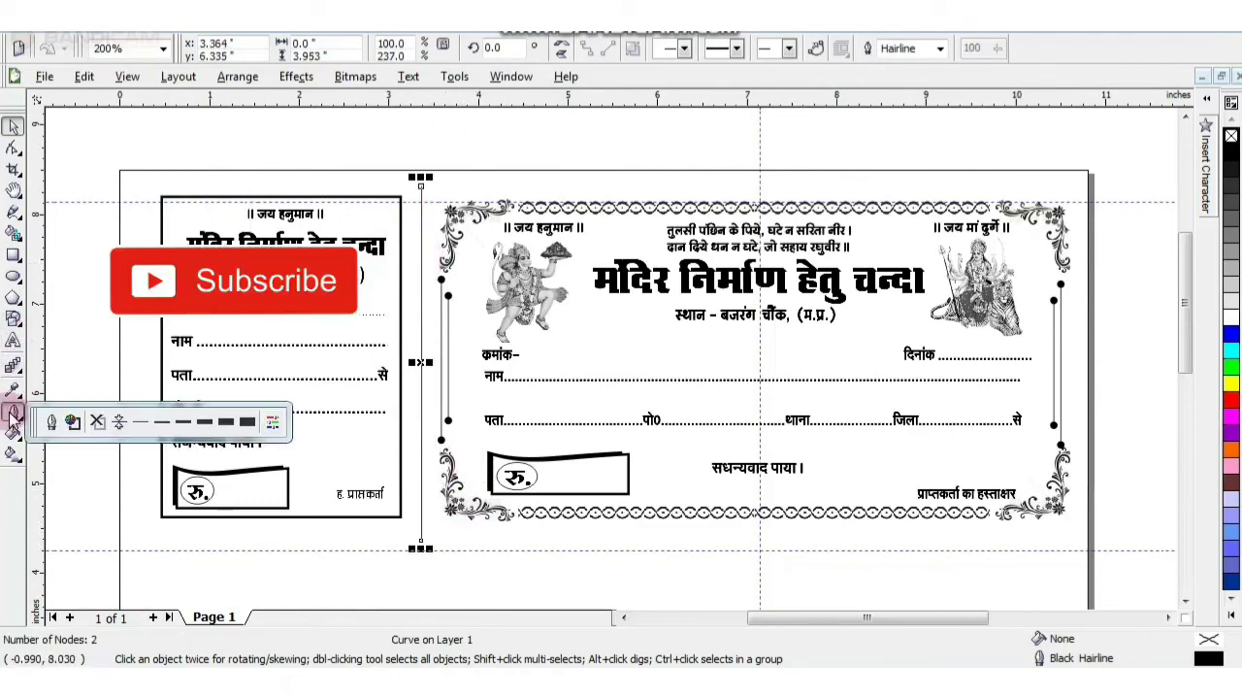
click(52, 422)
click(601, 291)
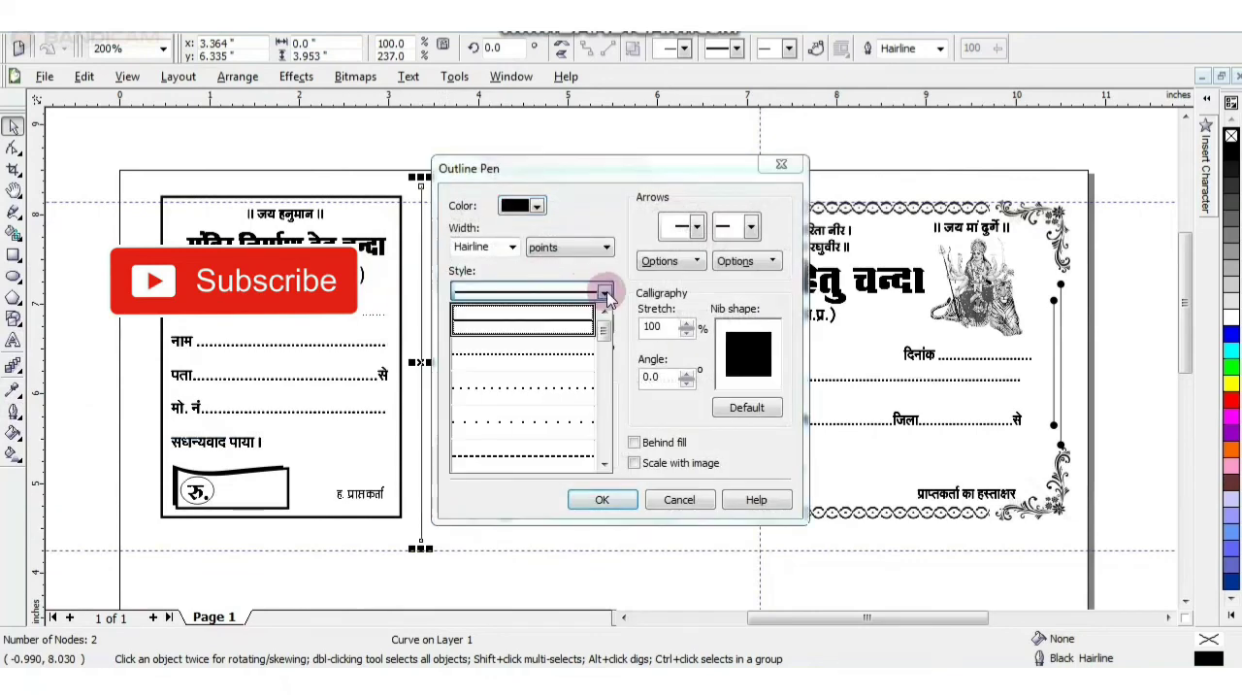
click(562, 456)
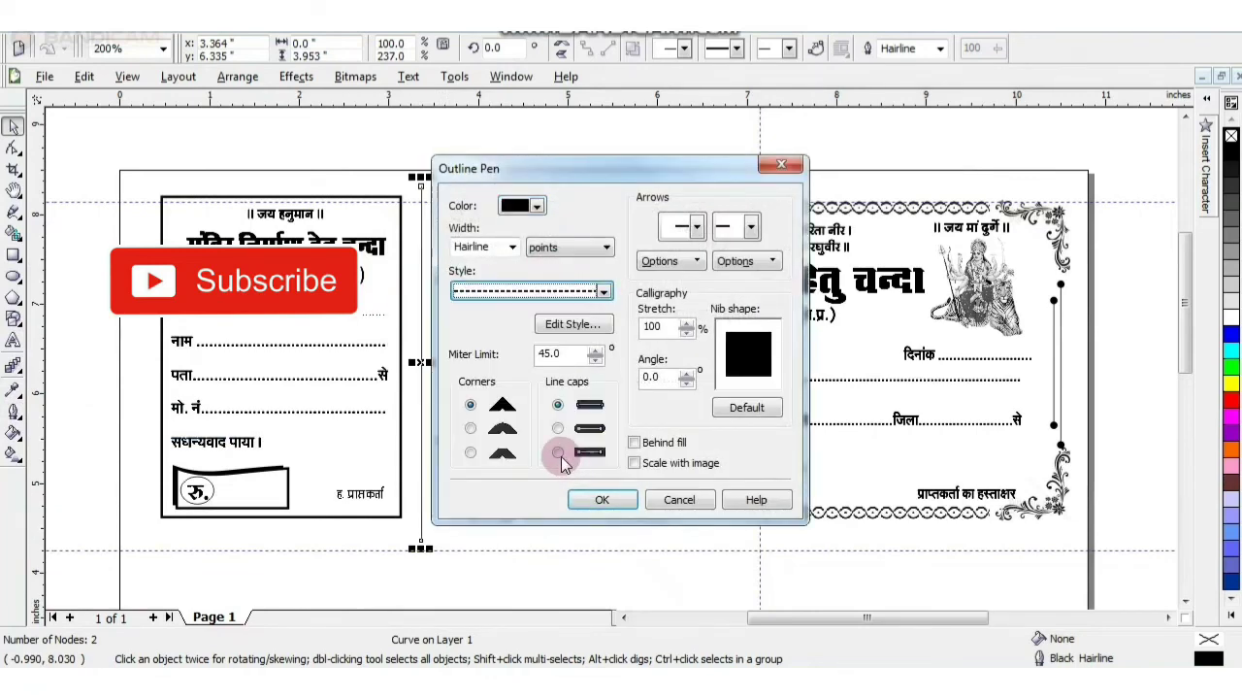
click(511, 248)
click(497, 303)
click(593, 498)
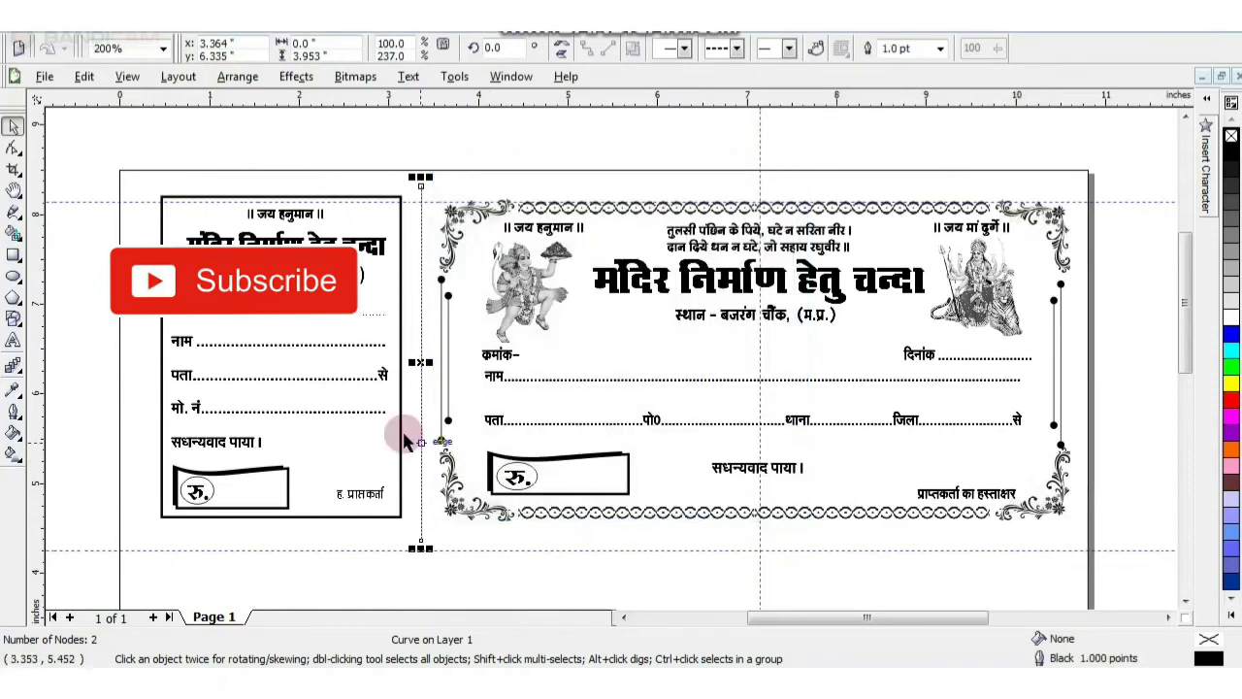
Step: Select the dashed dividing line between the counterfoil and the larger receipt
scroll(580, 303, up, 2)
scroll(569, 327, down, 2)
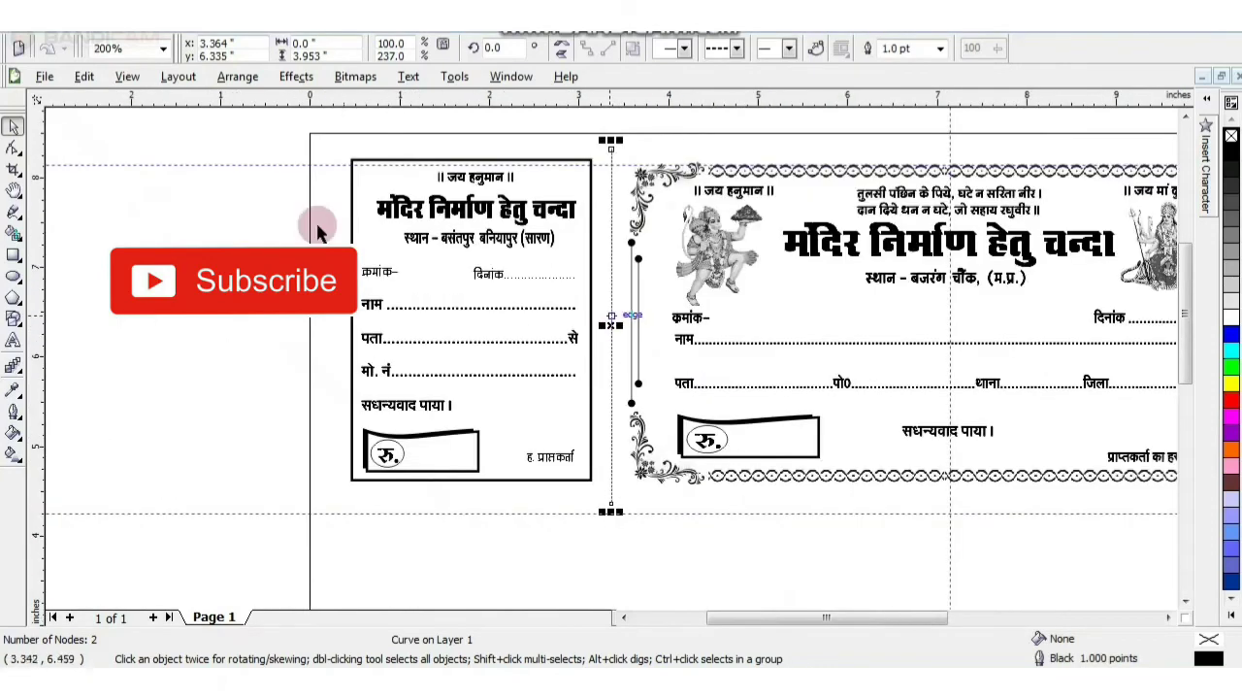
key(h)
drag(383, 288, 219, 325)
click(14, 125)
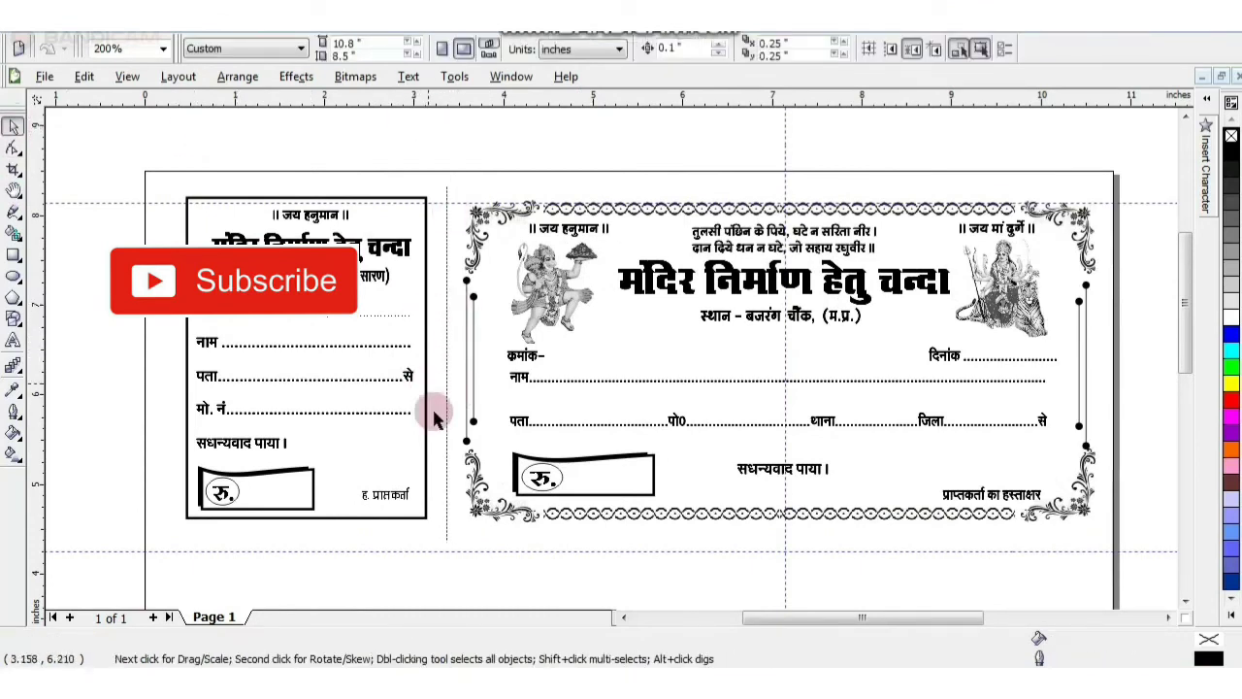
click(447, 236)
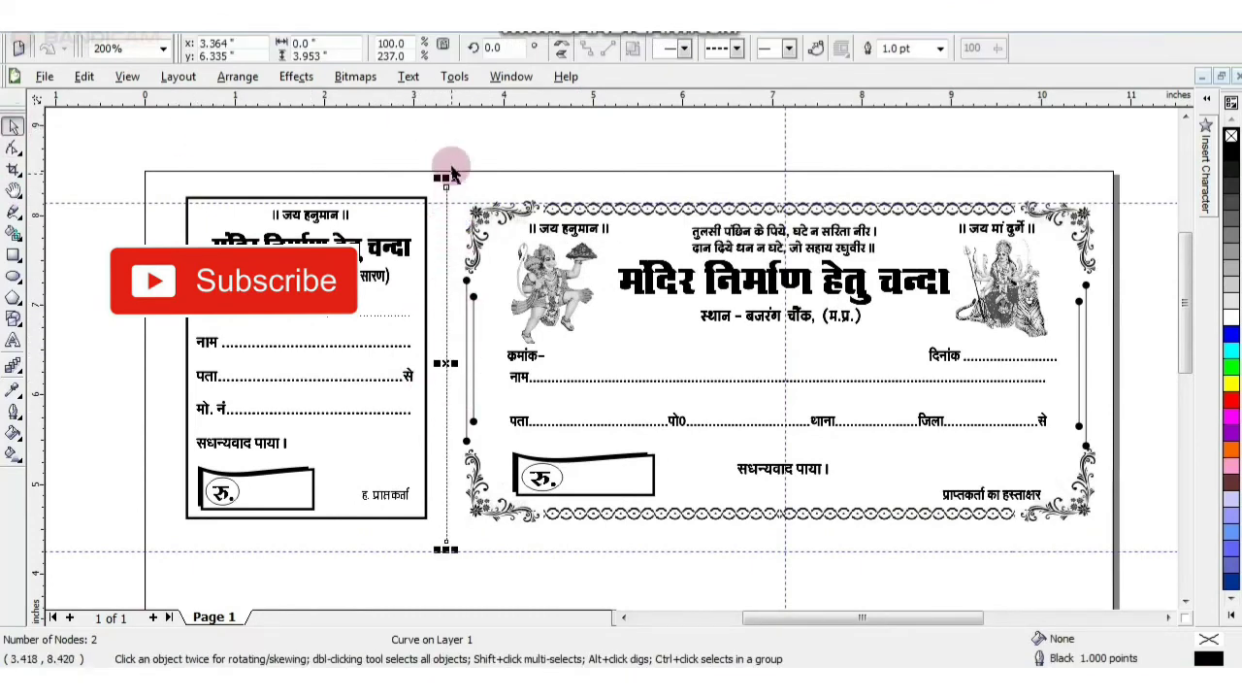